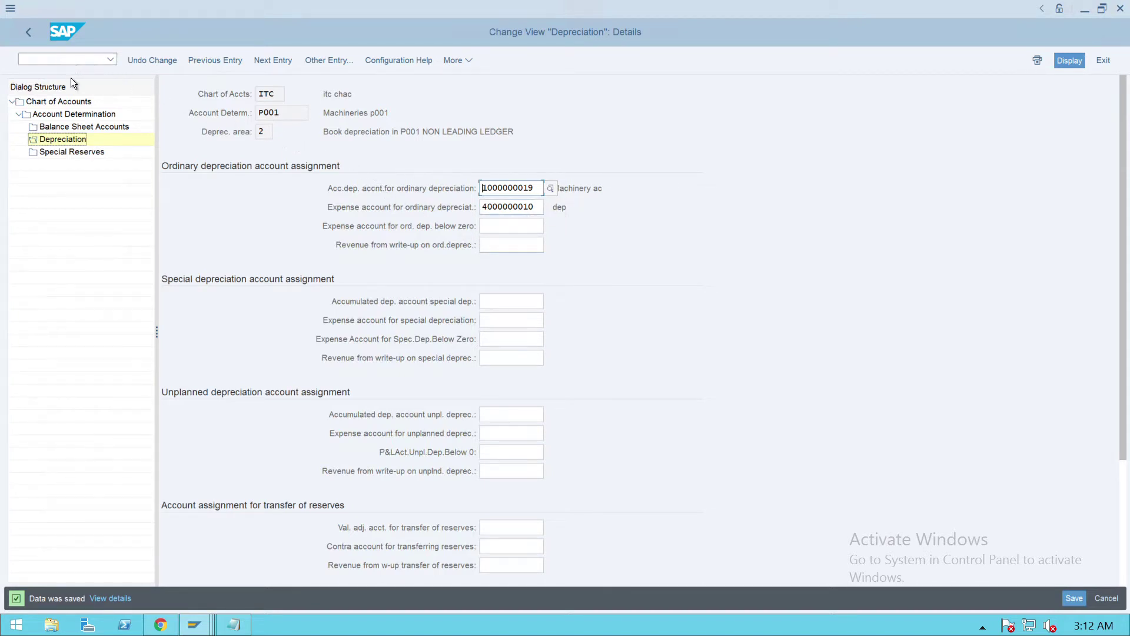
# Leave the depreciation account assignment, return to the IMG structure and collapse Integration with General Ledger Accounting.
pyautogui.click(37, 37)
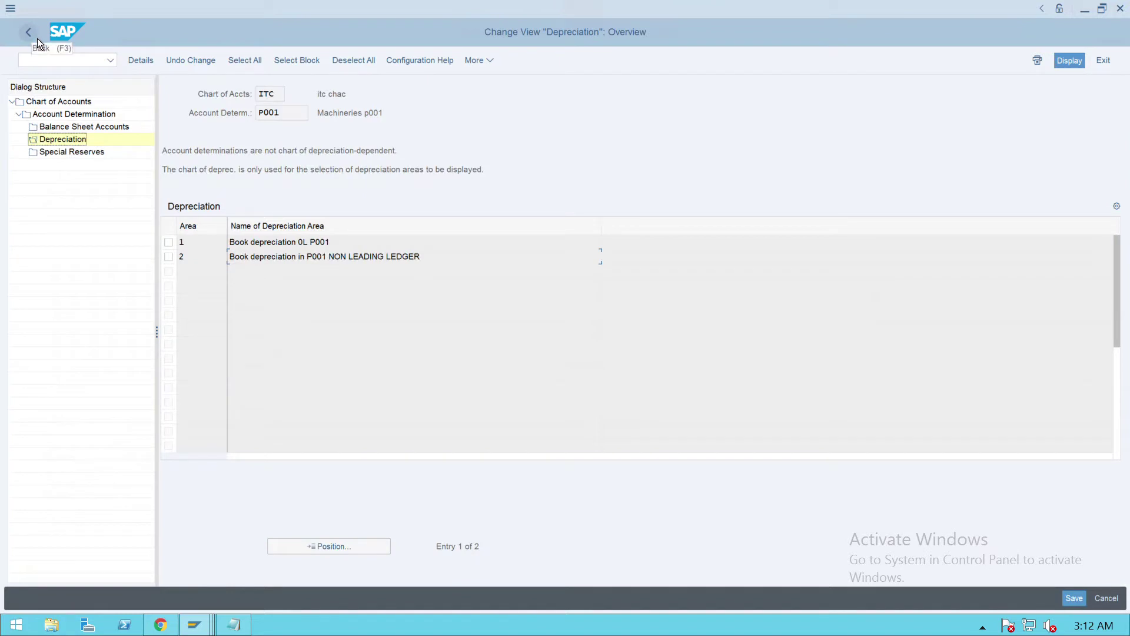
pyautogui.click(37, 37)
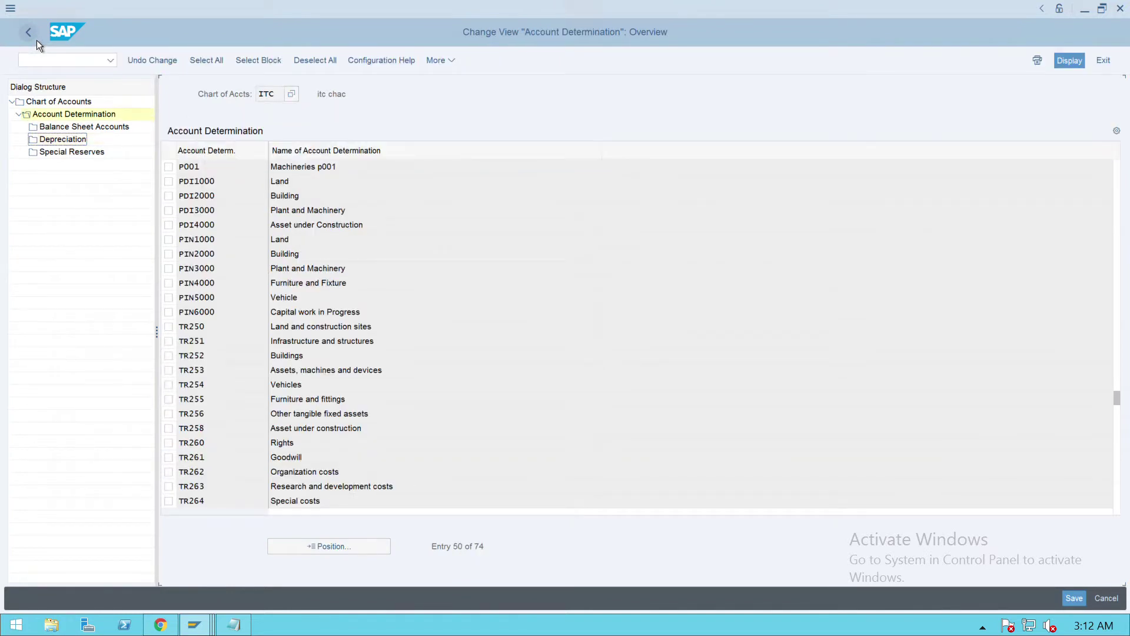
pyautogui.click(37, 40)
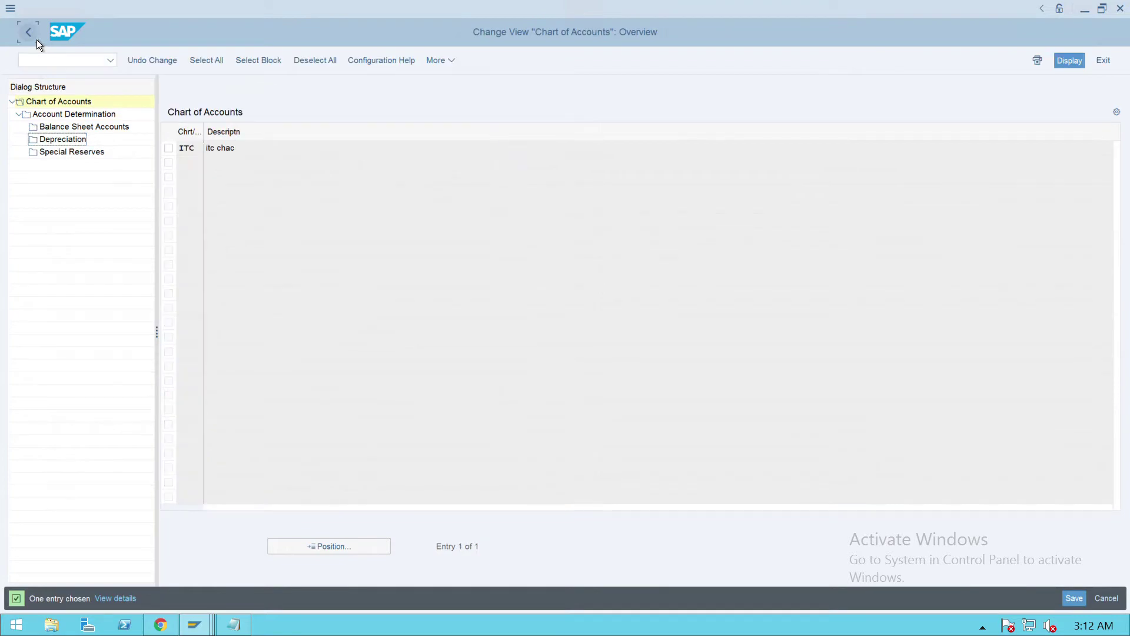
pyautogui.click(36, 40)
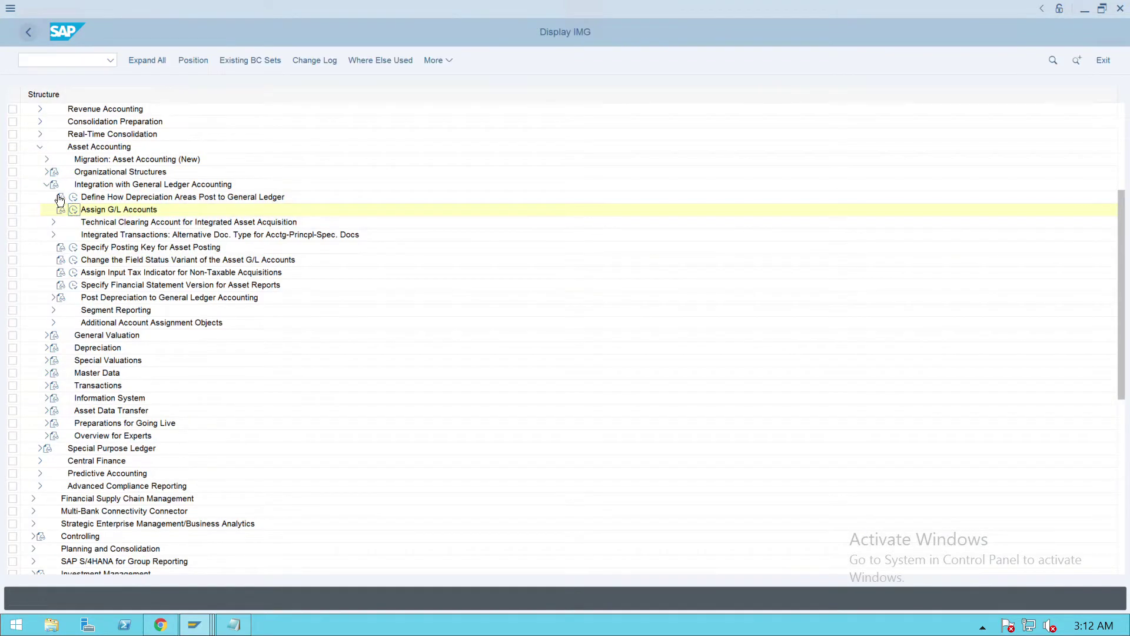
pyautogui.click(47, 184)
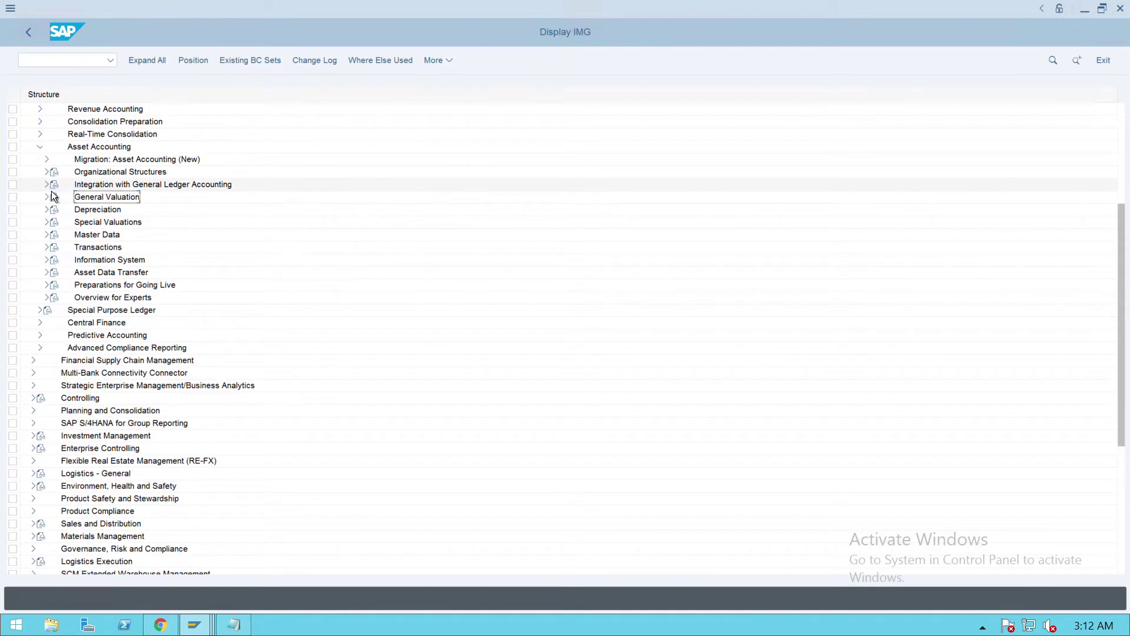
# Open Define Revenue Distribution for Fixed Asset Retirement under Asset Accounting, Transactions, Retirements, Gain/Loss Posting.
pyautogui.click(47, 154)
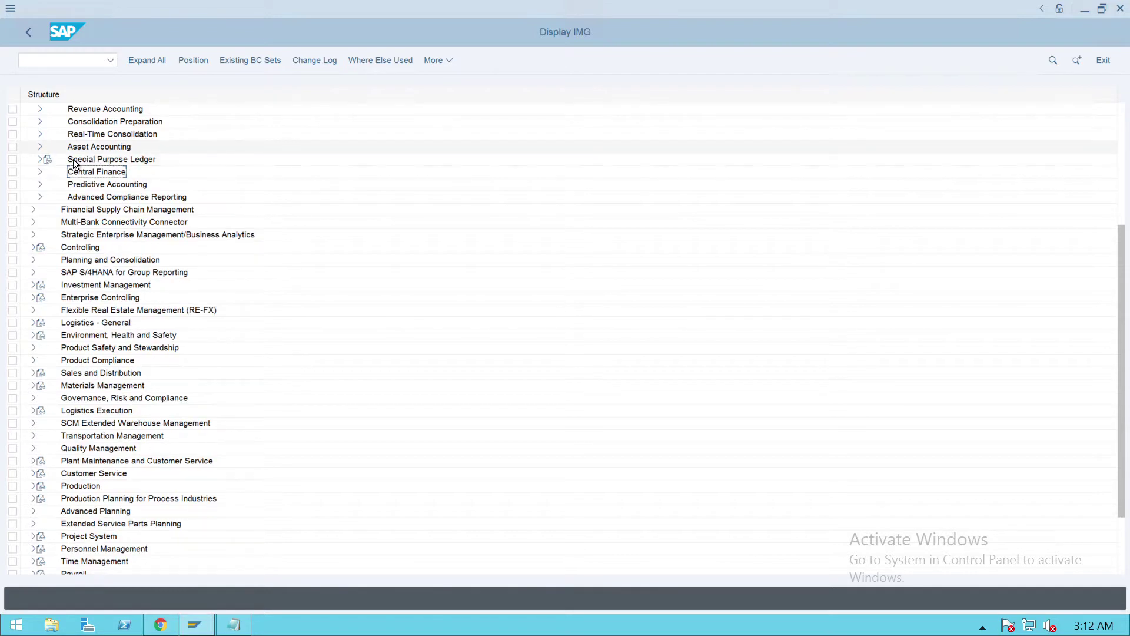
pyautogui.click(48, 154)
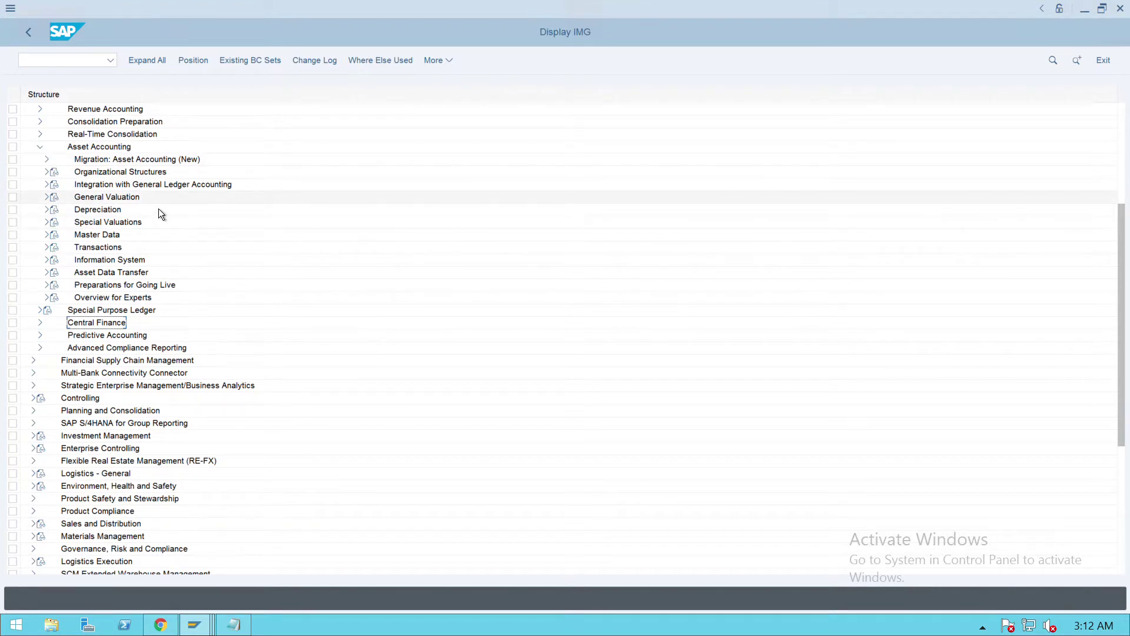
pyautogui.click(47, 247)
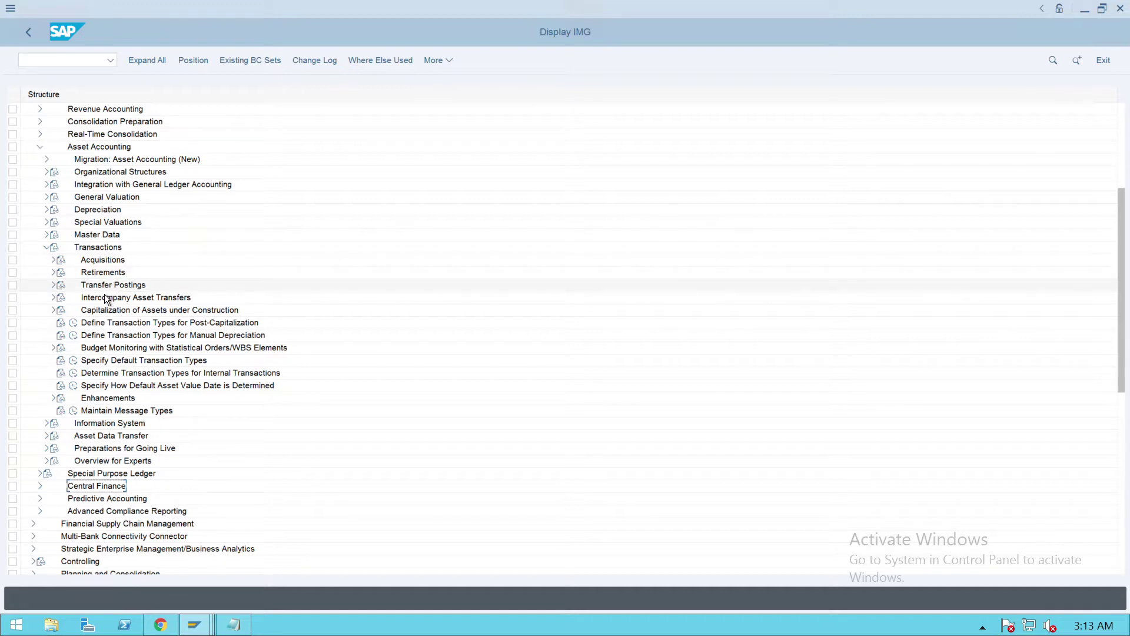
pyautogui.click(53, 273)
pyautogui.click(60, 297)
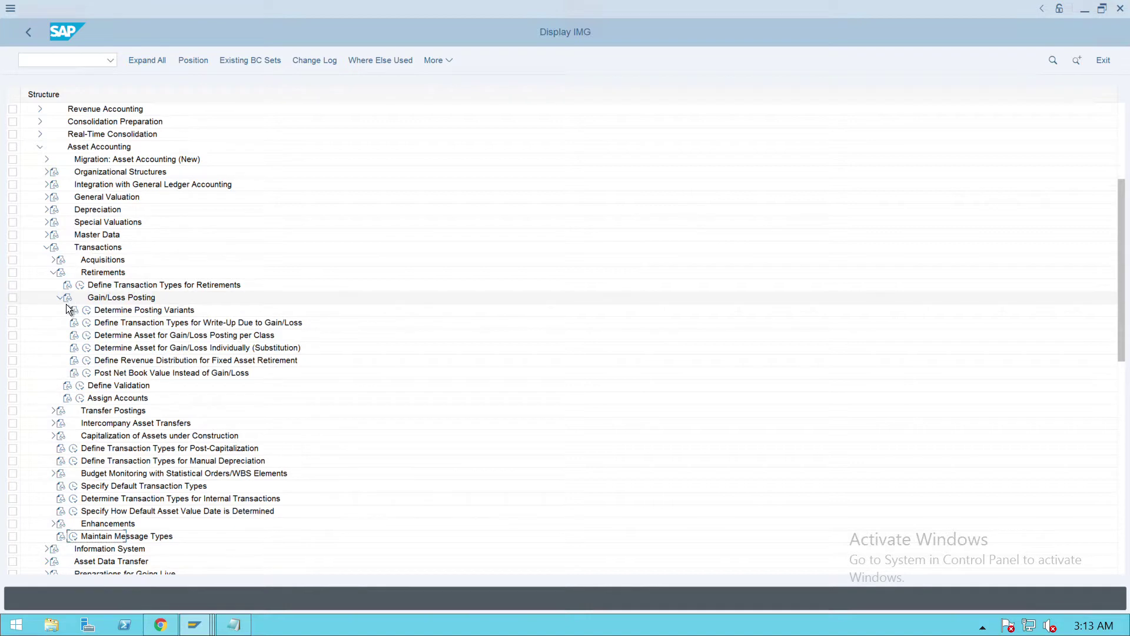
pyautogui.click(144, 373)
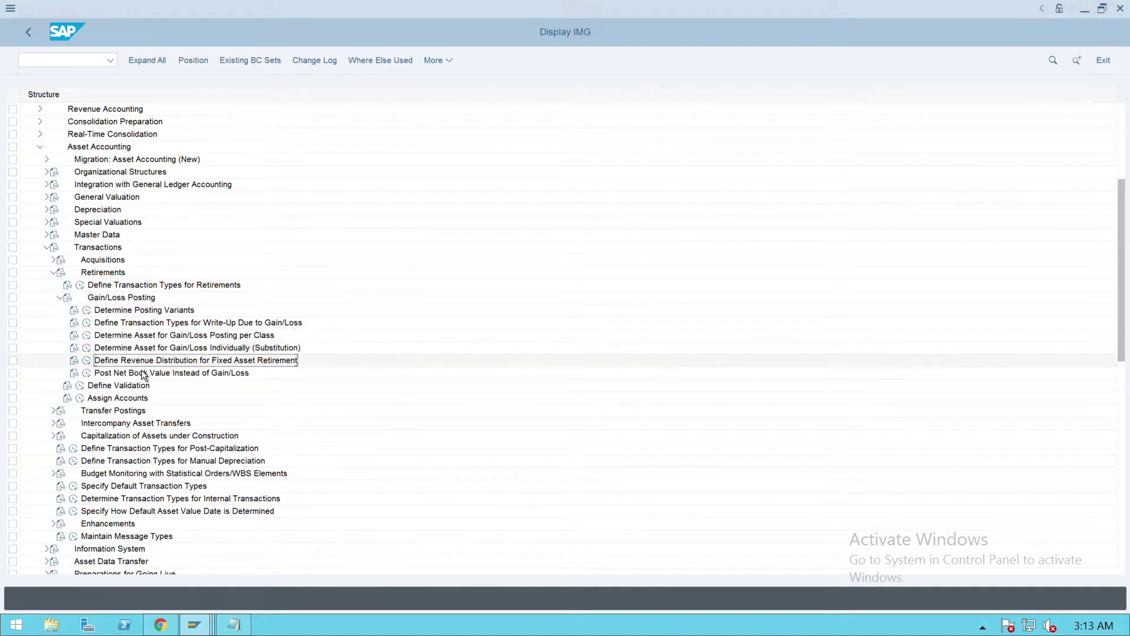
pyautogui.click(87, 361)
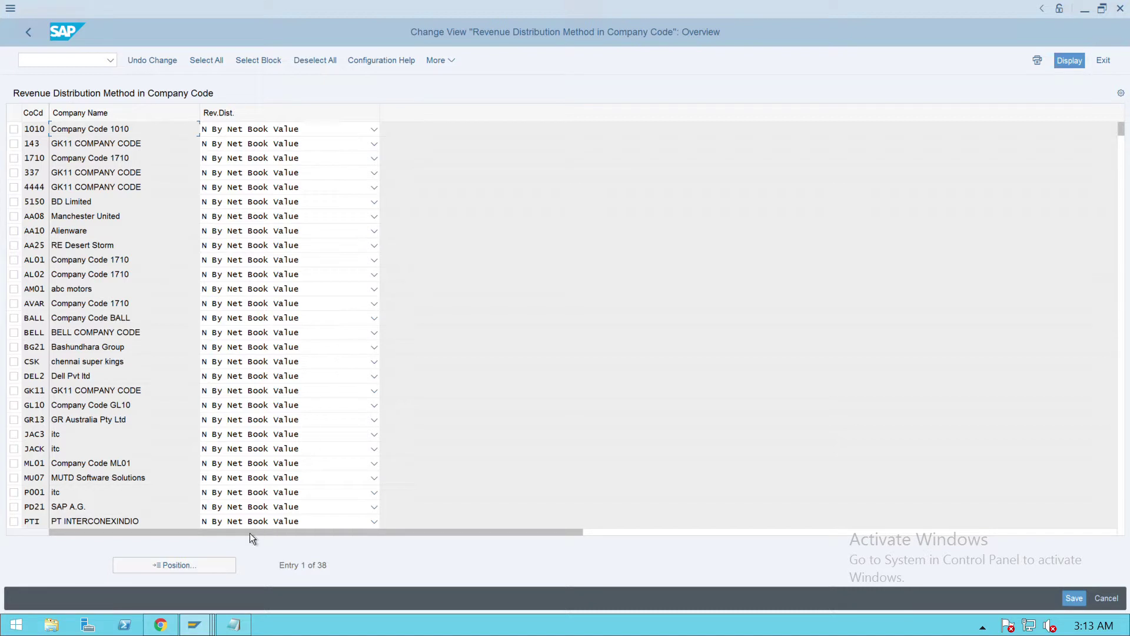
# Look up the revenue distribution method for company code P001 and return to the IMG structure.
pyautogui.click(194, 568)
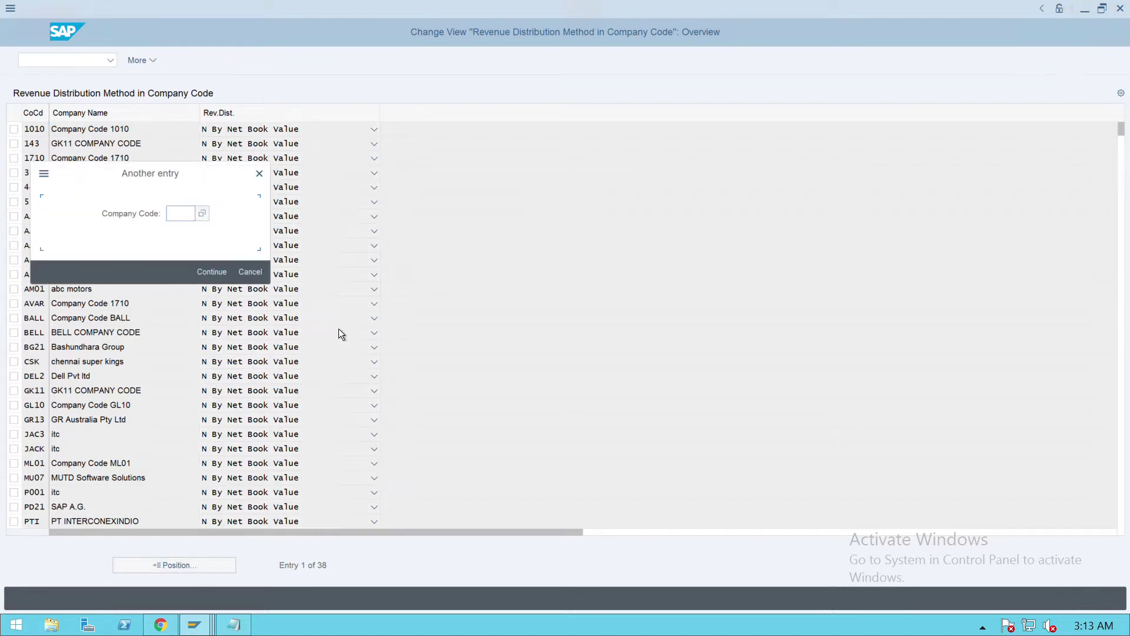
pyautogui.write('p001')
pyautogui.press('Return')
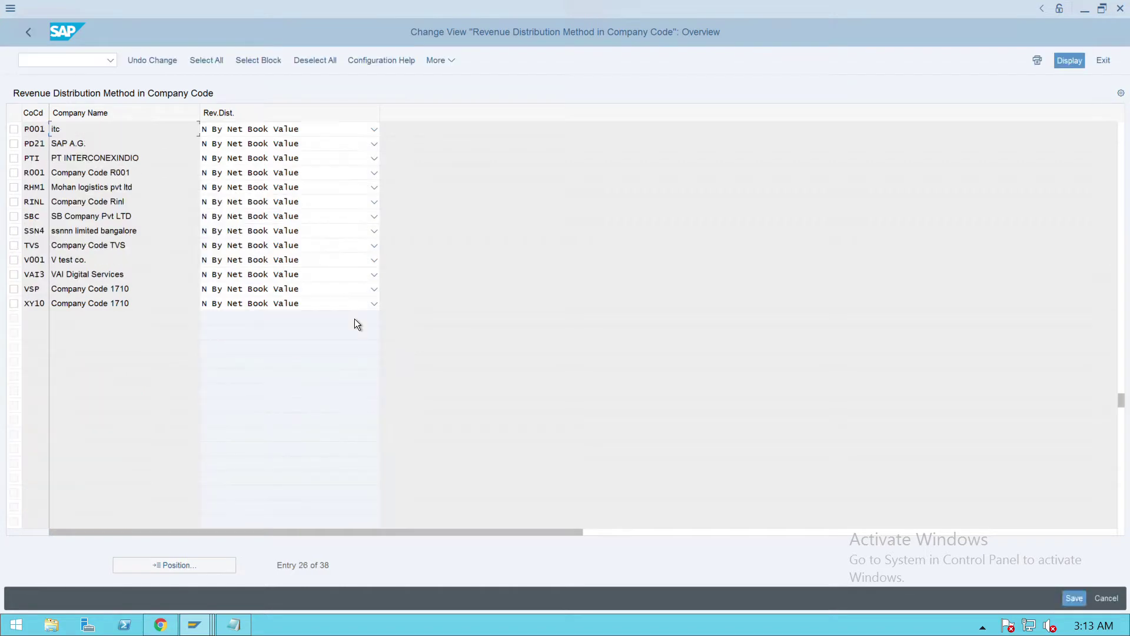
pyautogui.click(35, 43)
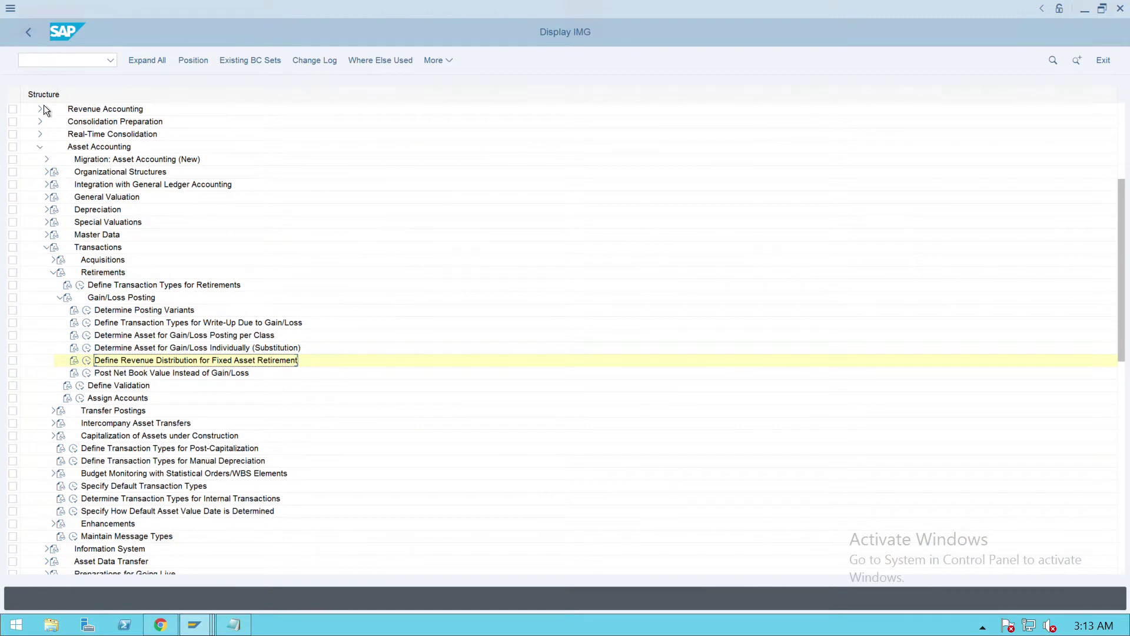
# Collapse Retirements and open the activity for assigning a value date variant to company code, under Specify How Default Asset Value Date is Determined.
pyautogui.click(53, 272)
pyautogui.click(53, 258)
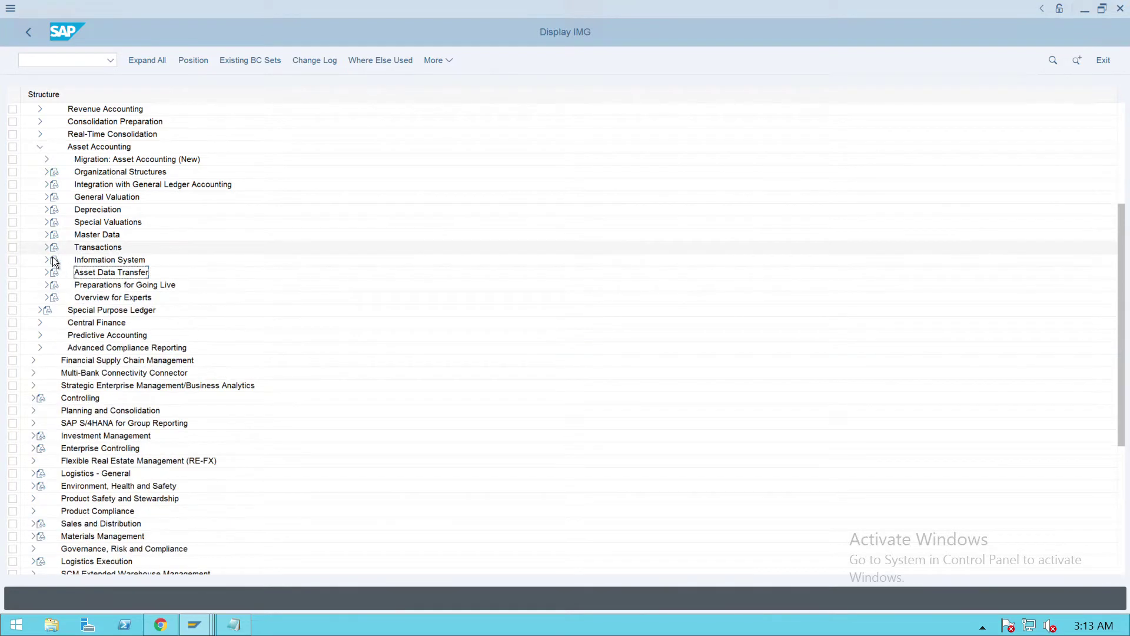
pyautogui.click(53, 258)
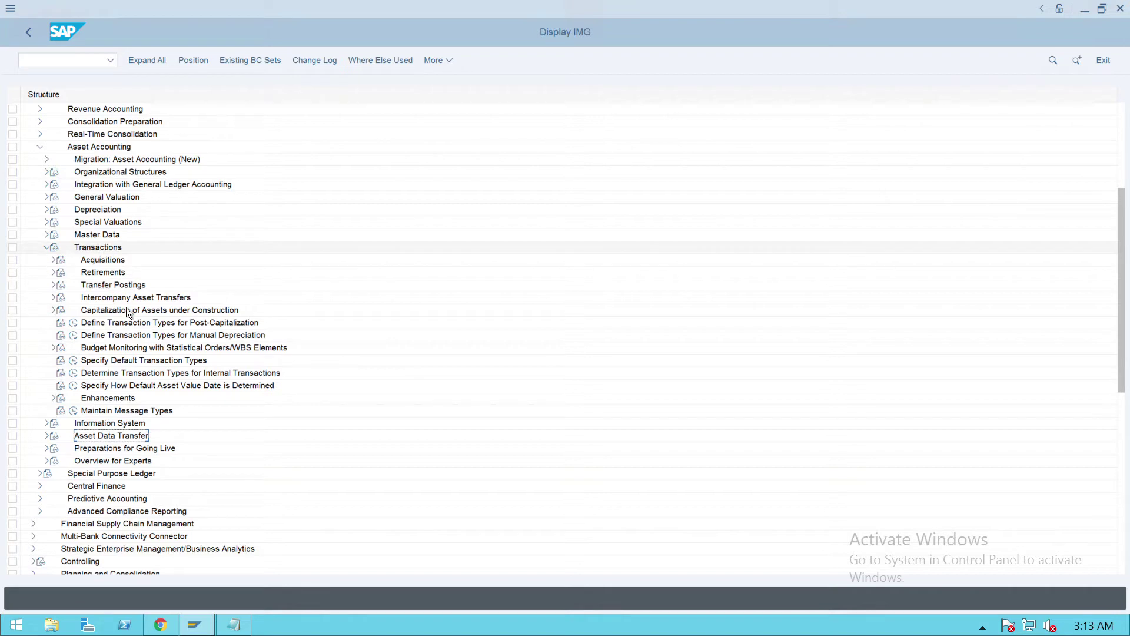
pyautogui.click(129, 390)
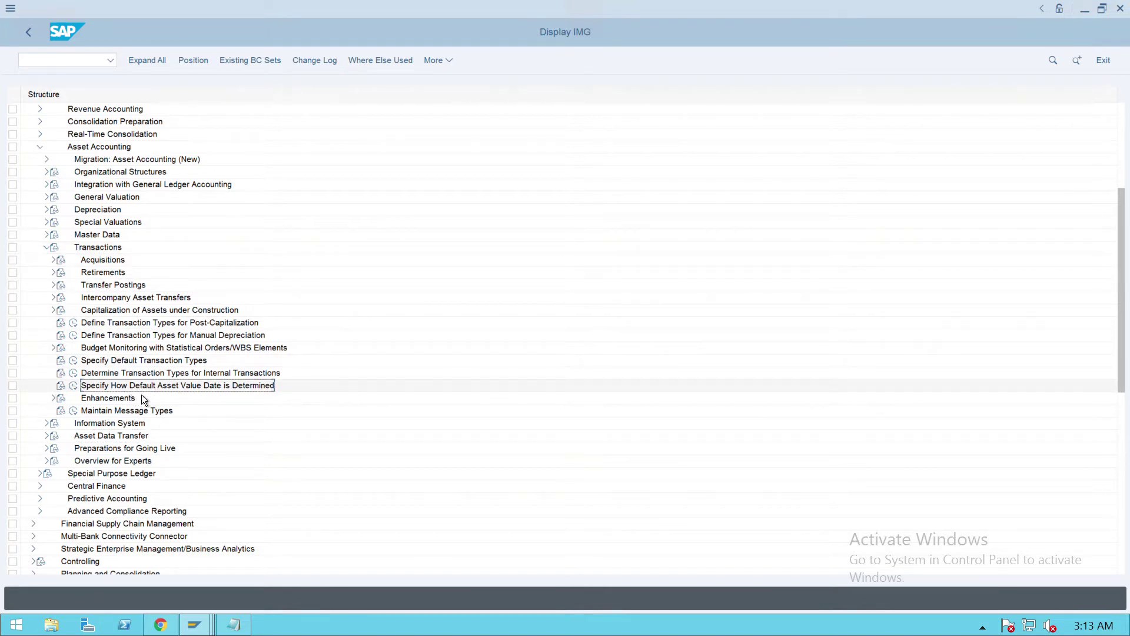
pyautogui.click(73, 386)
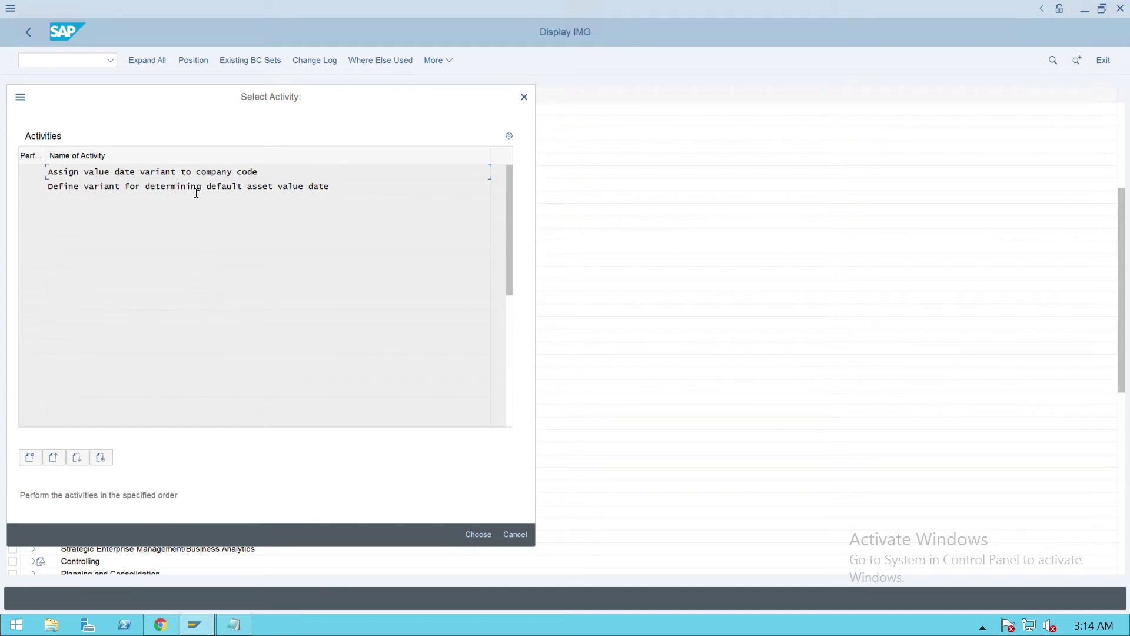
pyautogui.doubleClick(153, 176)
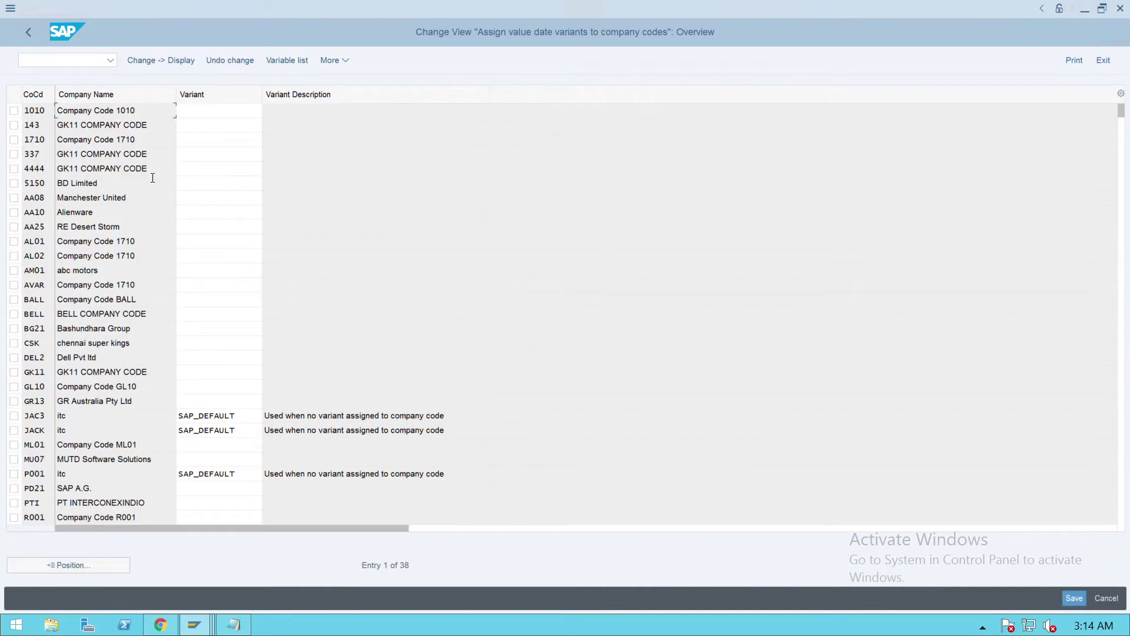
# Check the value date variant assignments by company code and return to the IMG structure.
pyautogui.click(105, 570)
pyautogui.press('Escape')
pyautogui.click(33, 40)
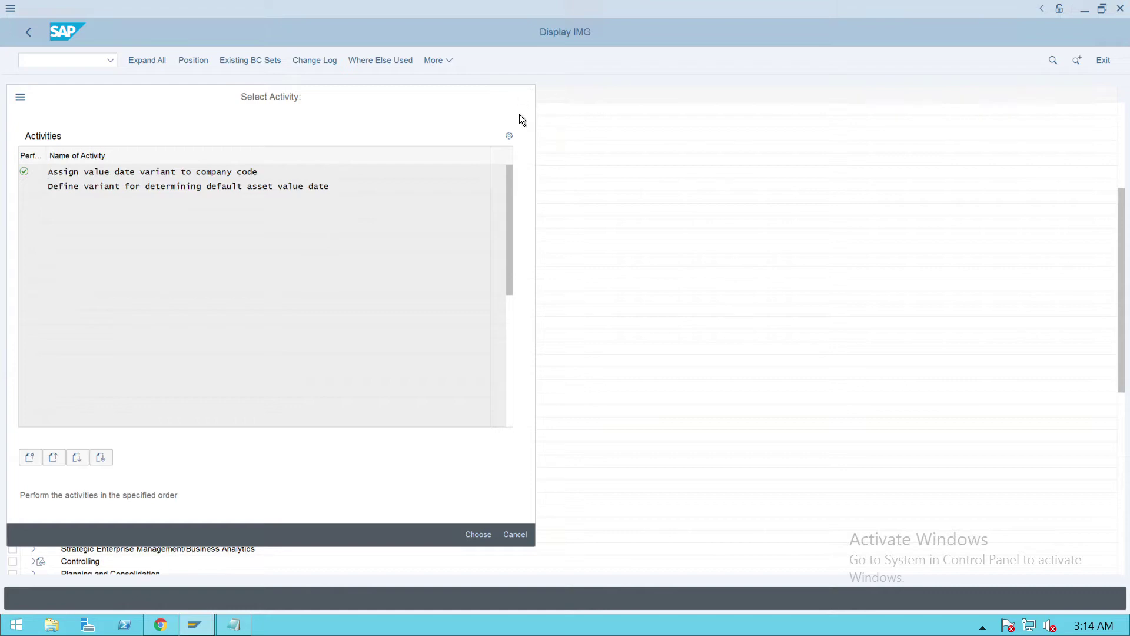
pyautogui.press('Escape')
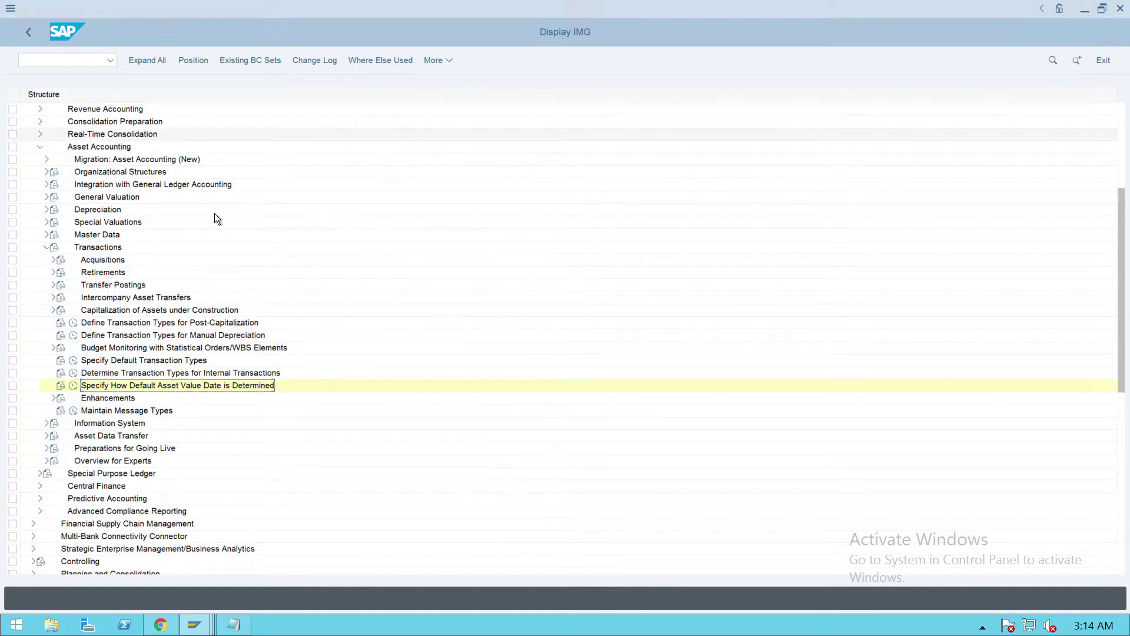
# Review company code P001's legacy data transfer settings in Define Transfer Date and Additional Parameters under Asset Data Transfer, then return to the IMG structure.
pyautogui.click(46, 248)
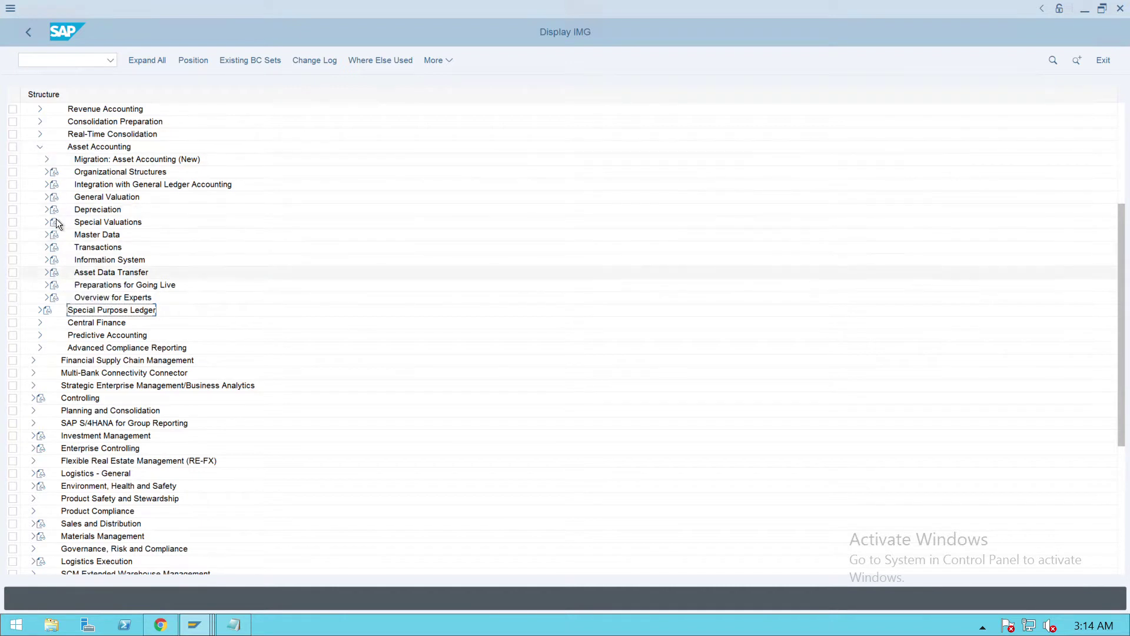
pyautogui.click(46, 272)
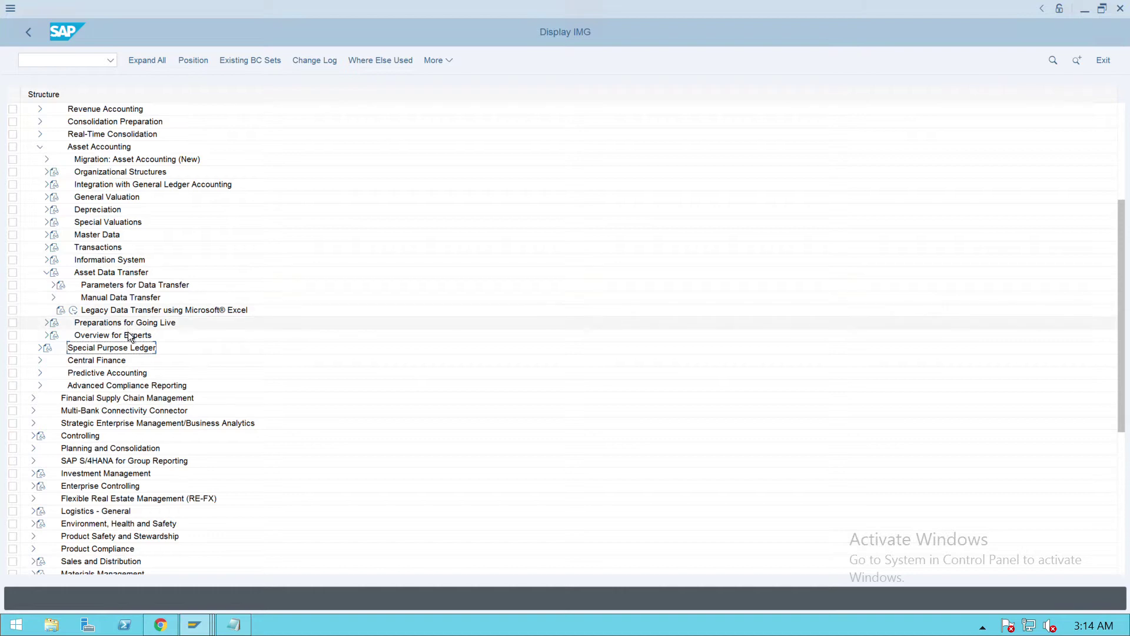
pyautogui.click(61, 292)
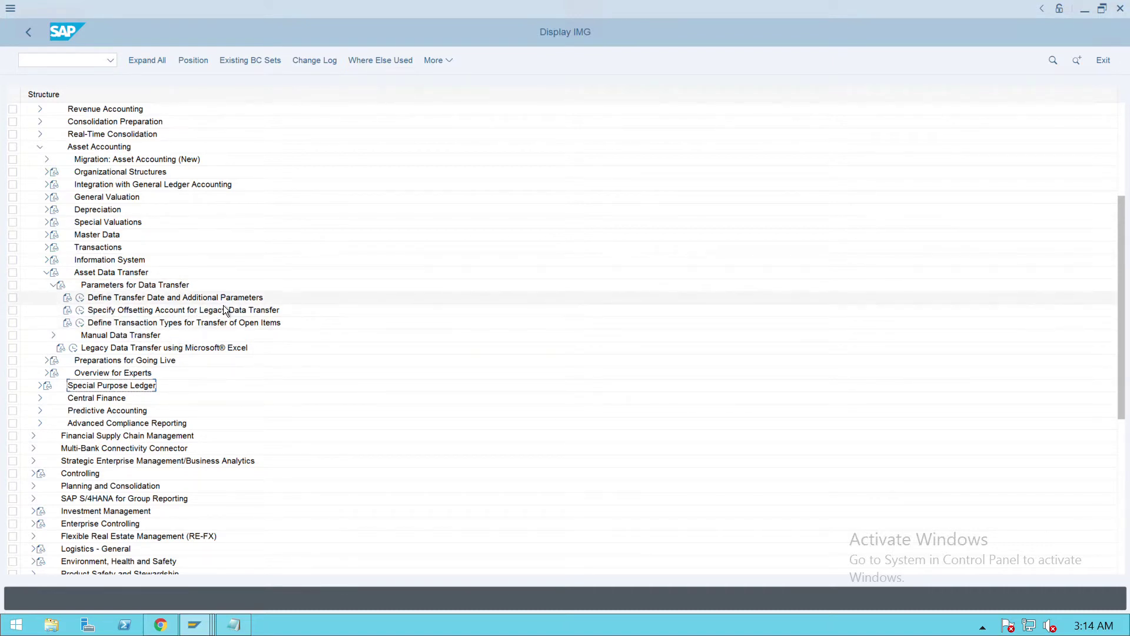
pyautogui.click(80, 298)
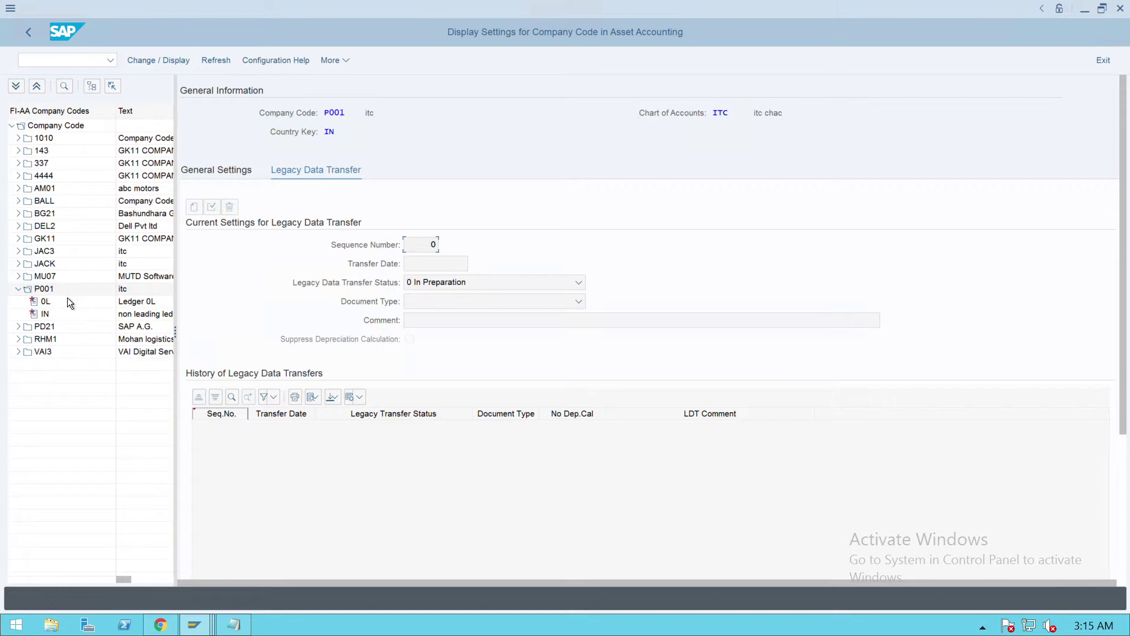
pyautogui.click(34, 38)
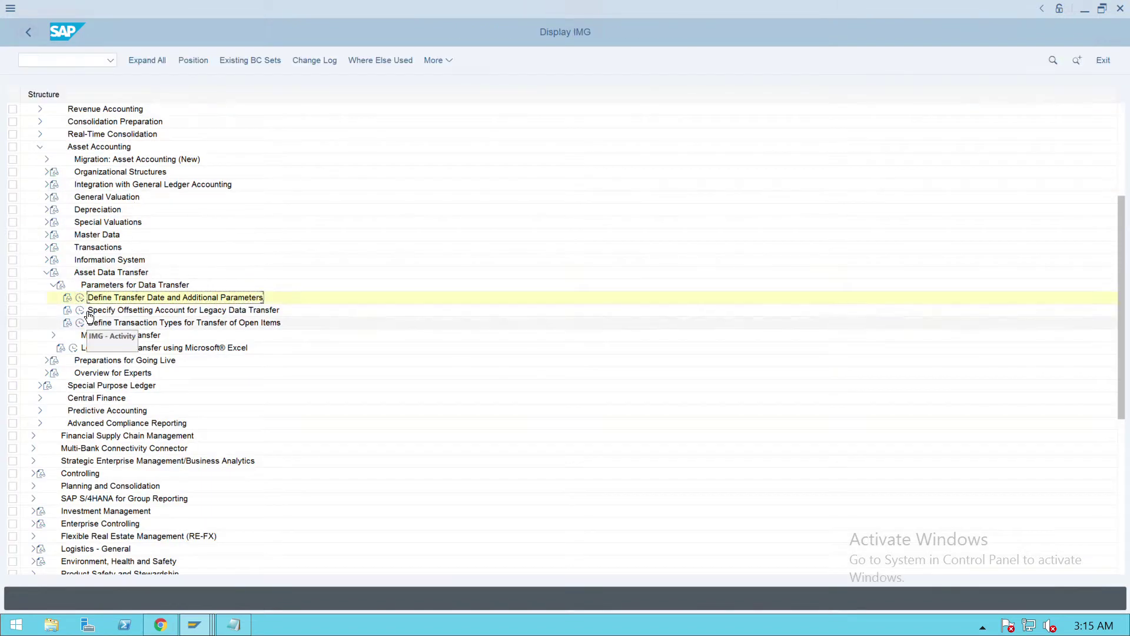
# Check the offsetting account for legacy data transfer in chart of accounts ITC and the transaction types for transfer of open items.
pyautogui.click(82, 311)
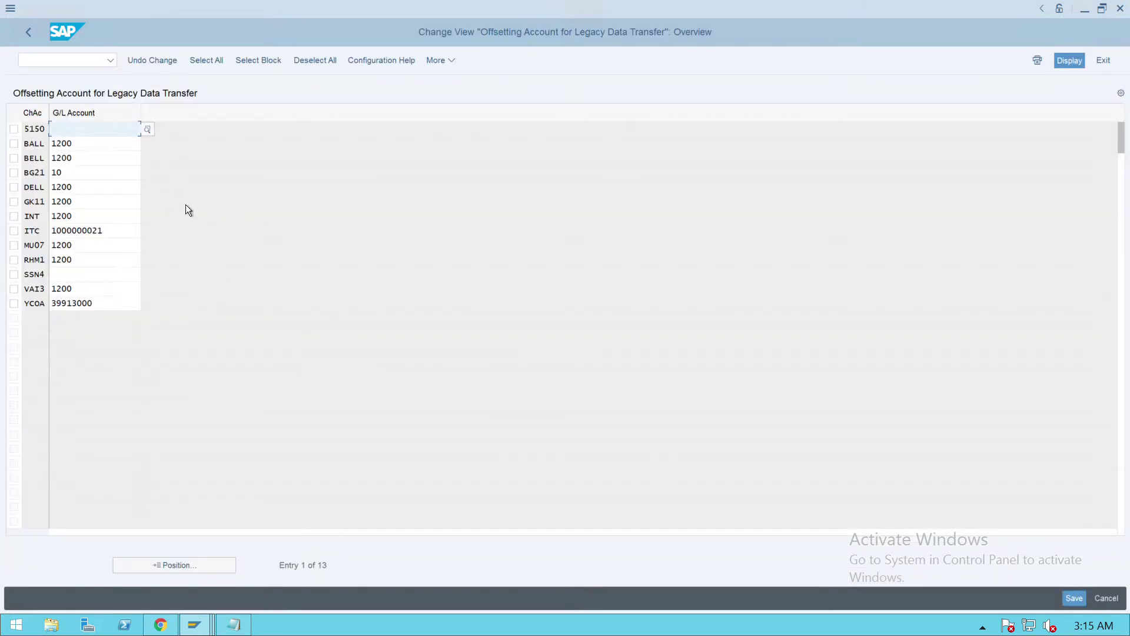
pyautogui.doubleClick(93, 221)
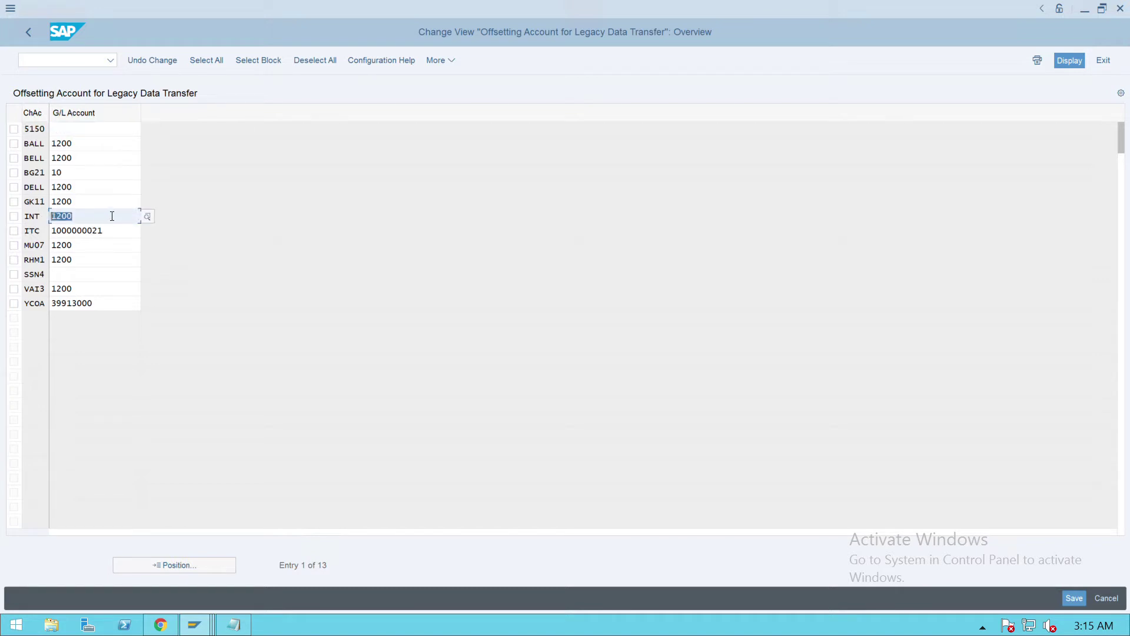
pyautogui.press('Tab')
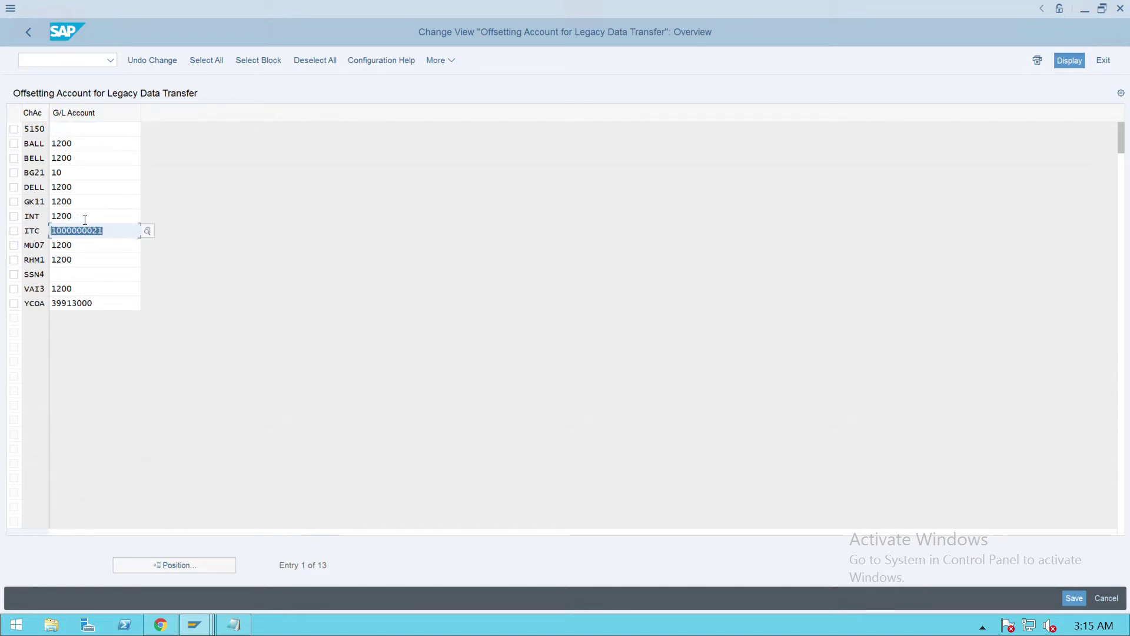
pyautogui.click(37, 40)
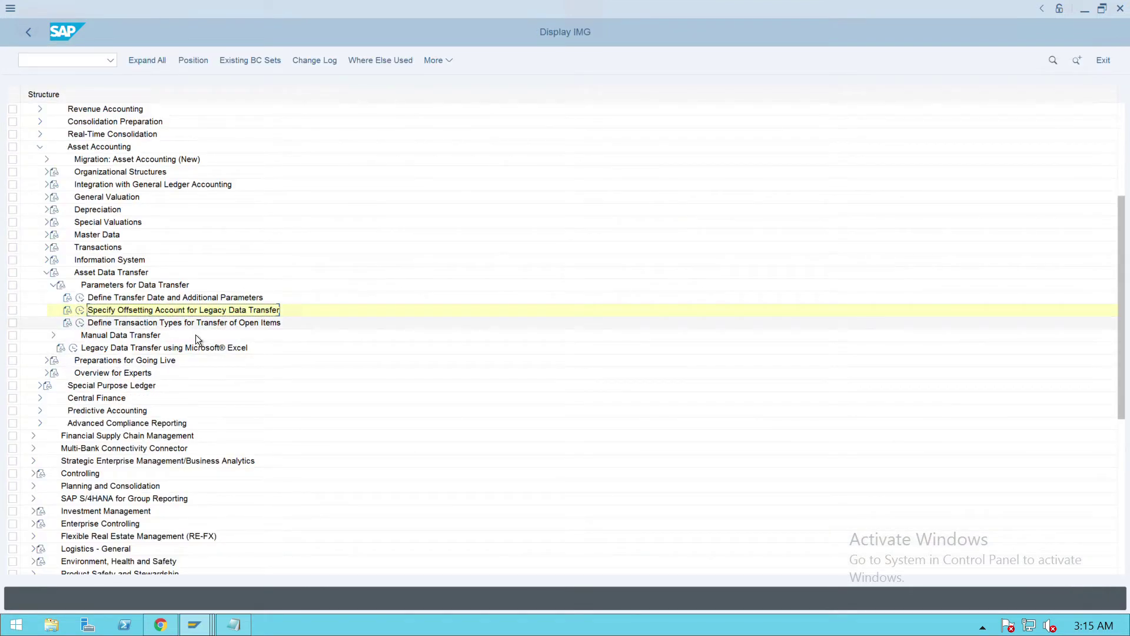
pyautogui.click(81, 325)
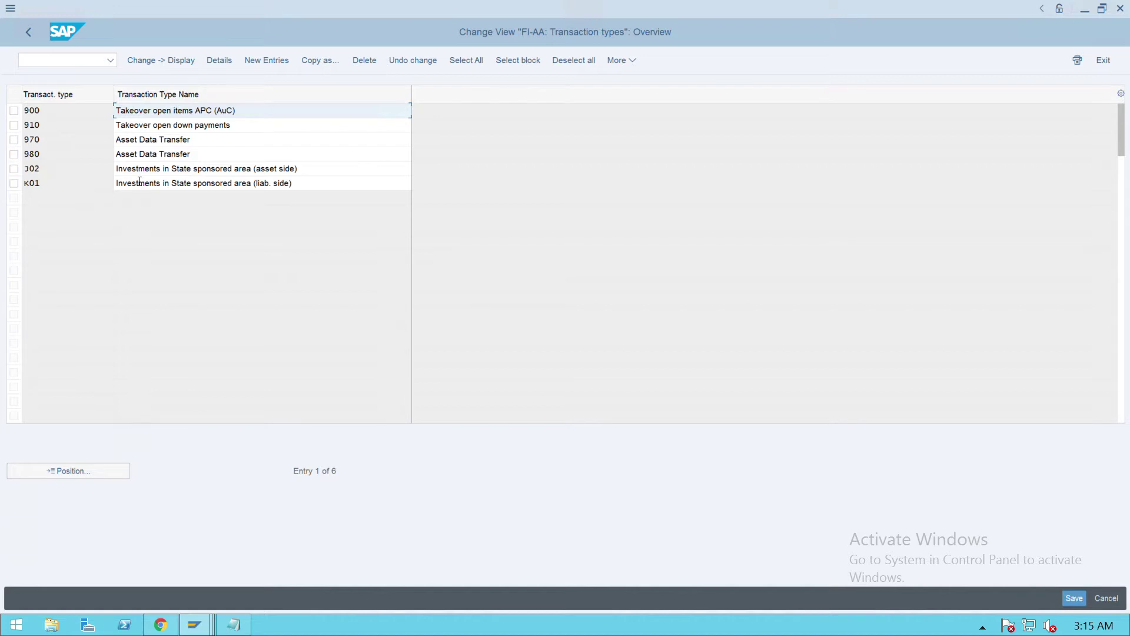
pyautogui.click(38, 37)
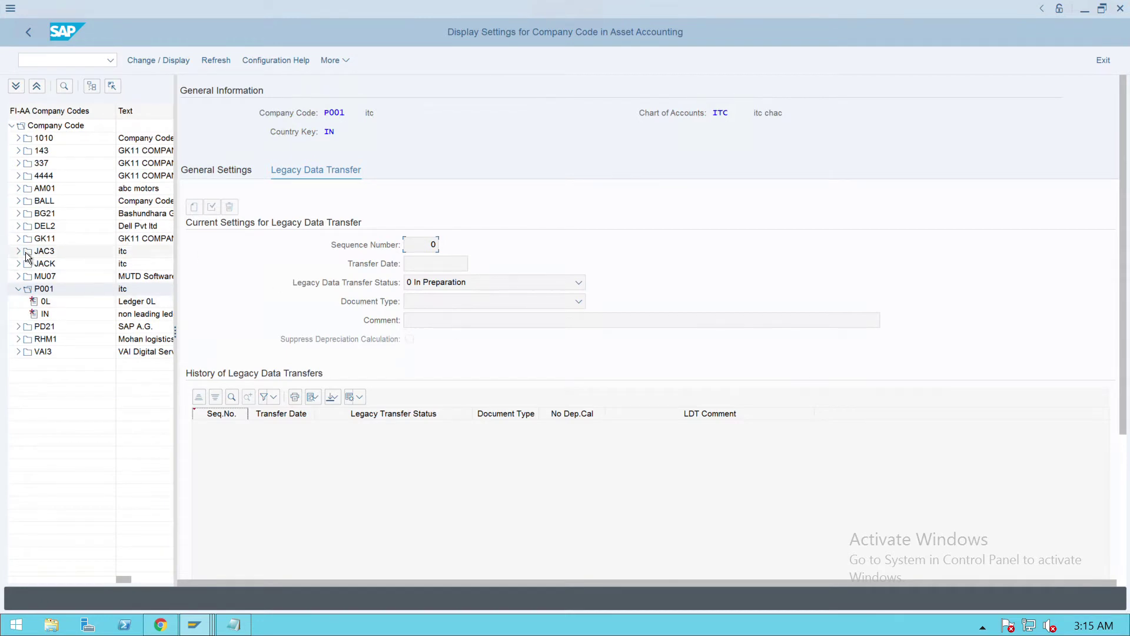
# Switch company code P001's Define Transfer Date and Additional Parameters settings to change mode and create a new legacy data transfer segment.
pyautogui.doubleClick(53, 293)
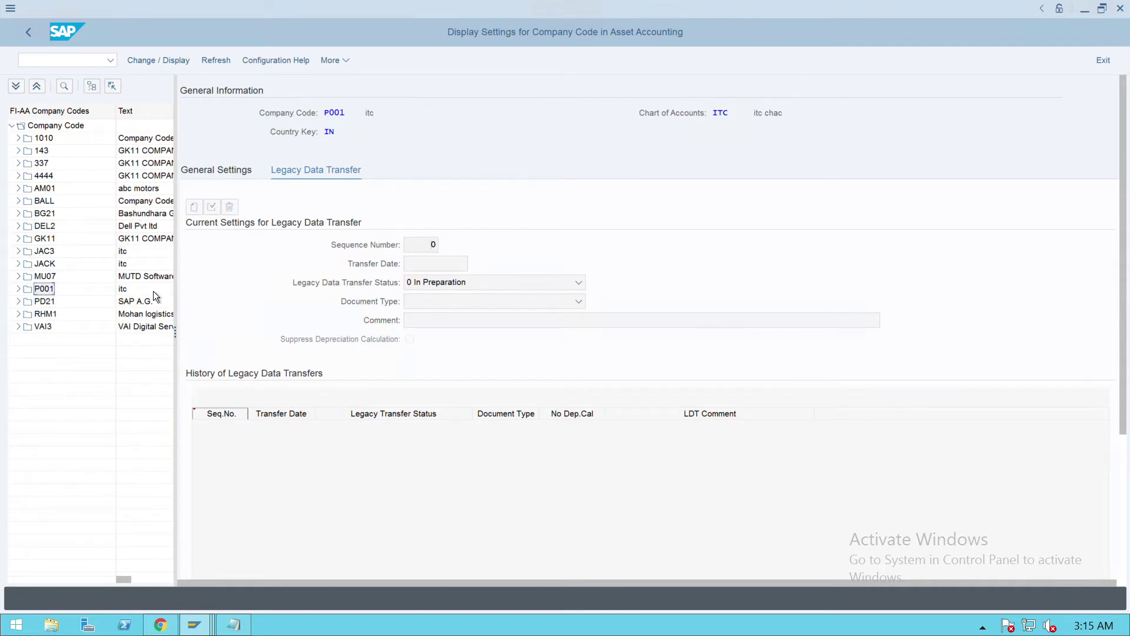
pyautogui.click(168, 66)
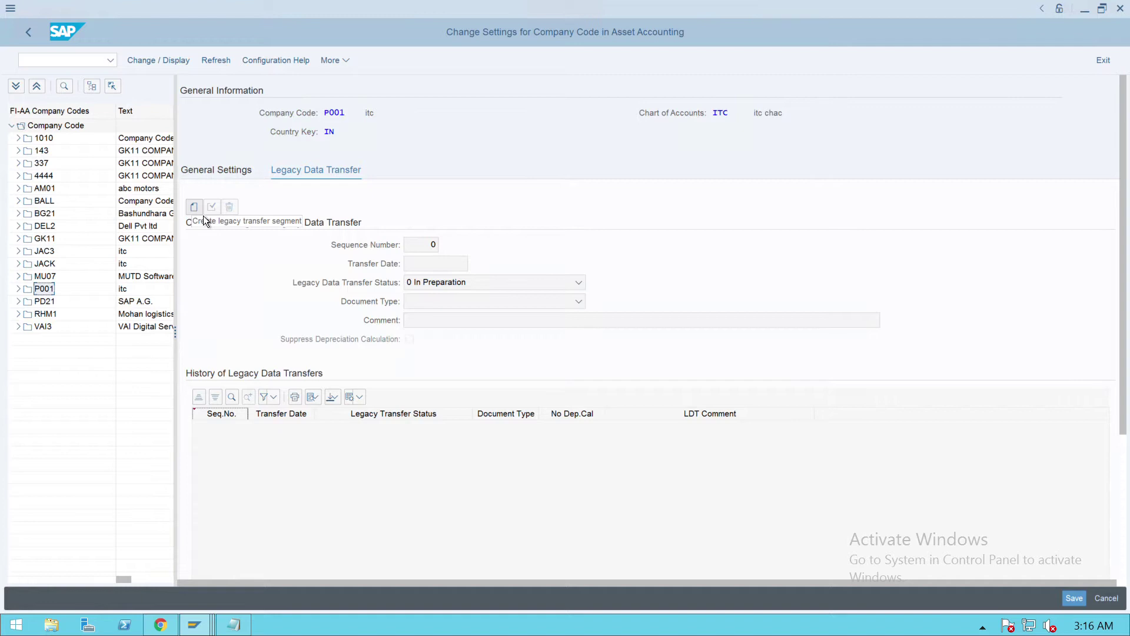
pyautogui.click(203, 216)
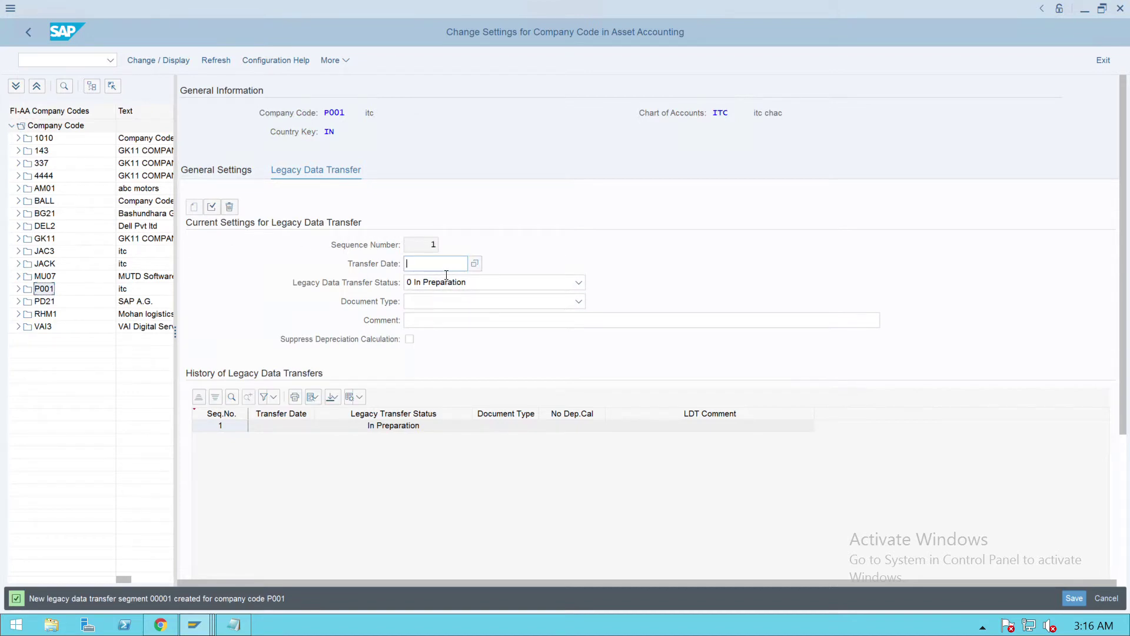
# Set the transfer date of P001's legacy data transfer segment to 01.10.2021, with 0 In Preparation as the transfer status.
pyautogui.press('Down')
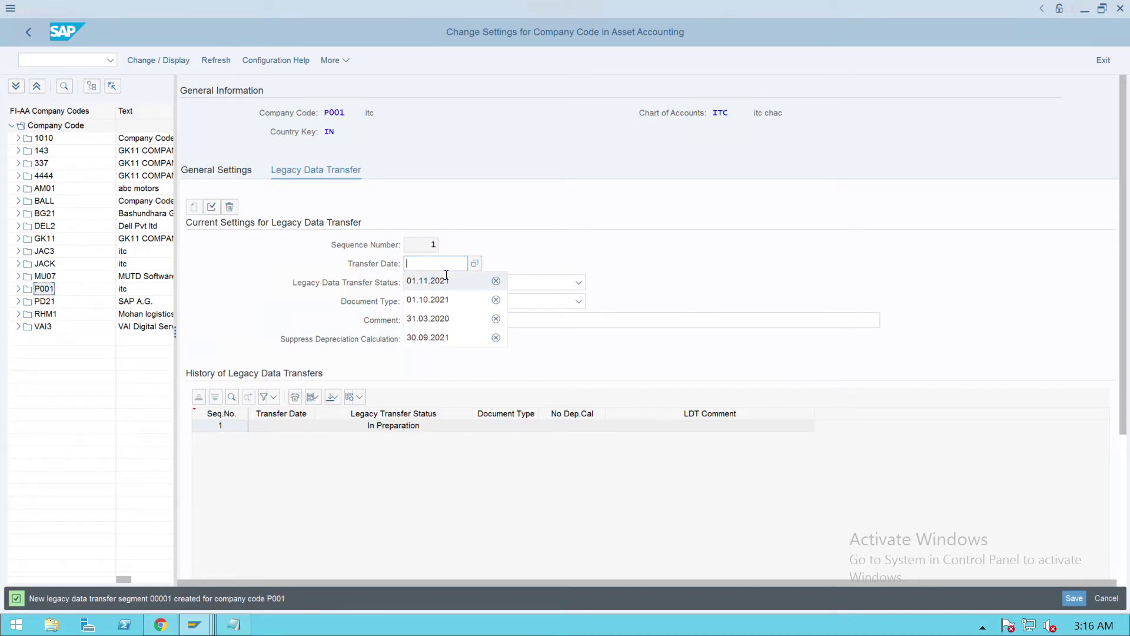
pyautogui.press('Down')
pyautogui.press('Down')
pyautogui.press('Tab')
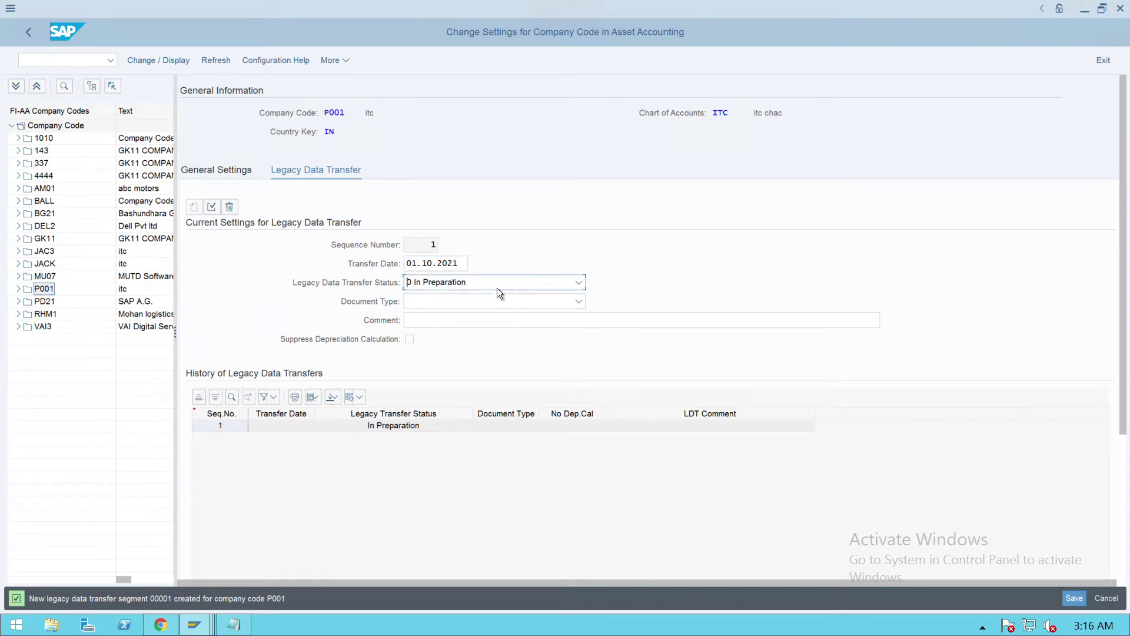
pyautogui.click(459, 290)
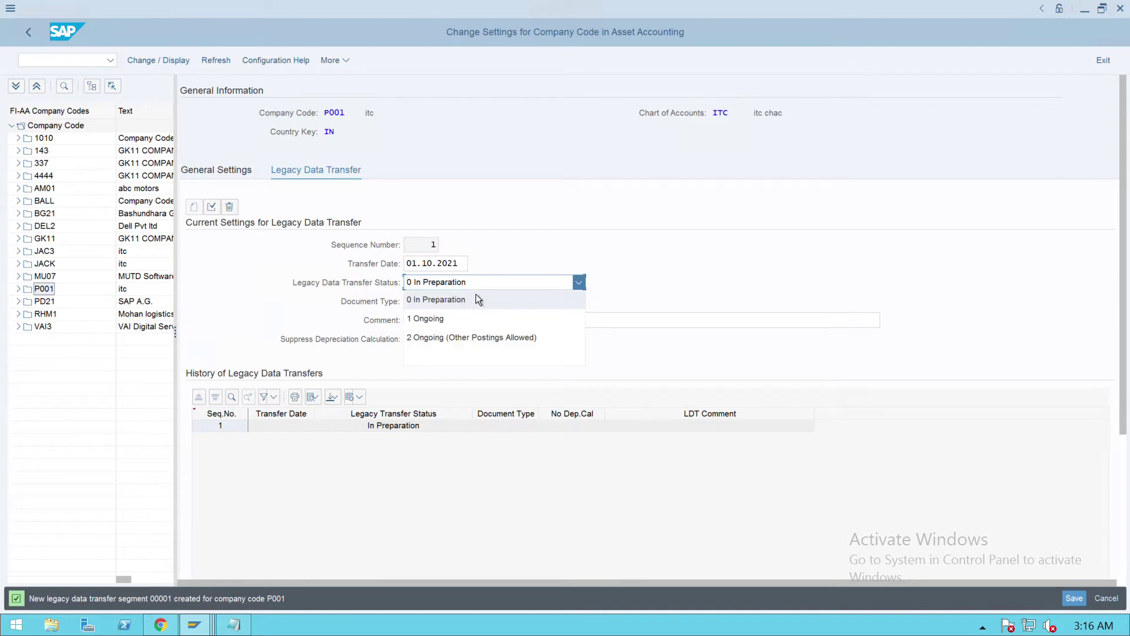
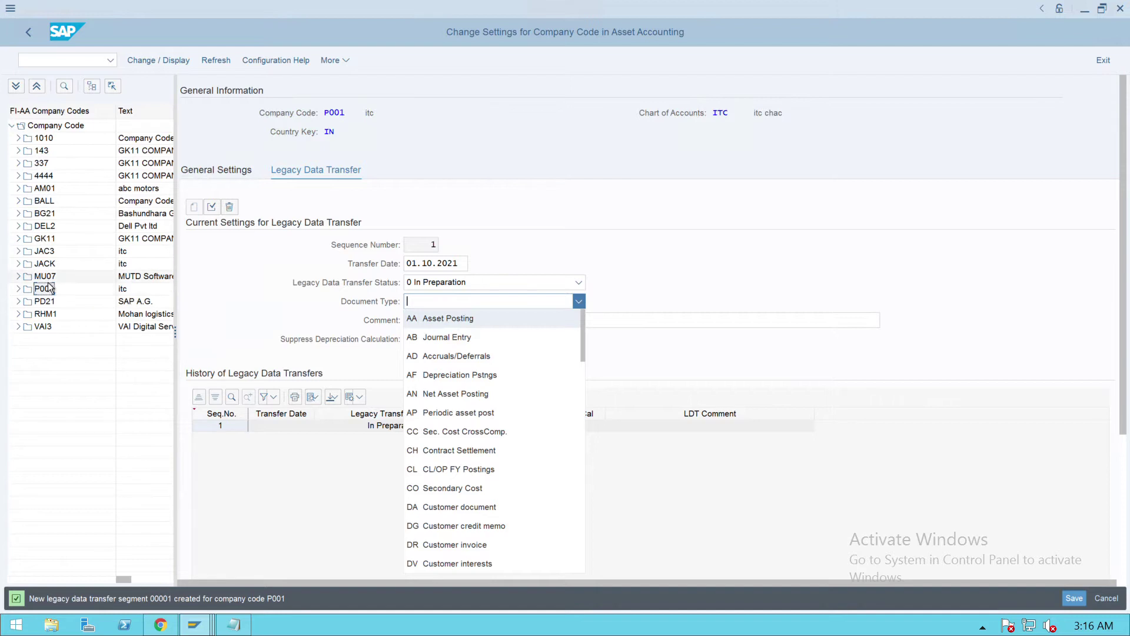
# Expand company code P001 and open the ledger settings of its ledger 0L.
pyautogui.click(26, 298)
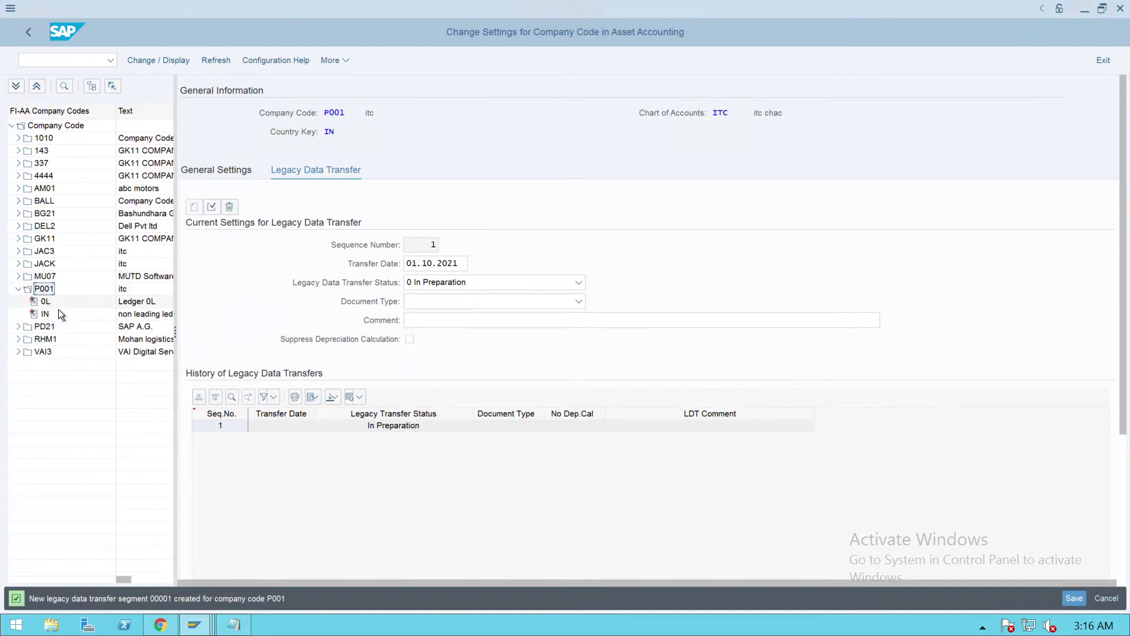
pyautogui.doubleClick(140, 314)
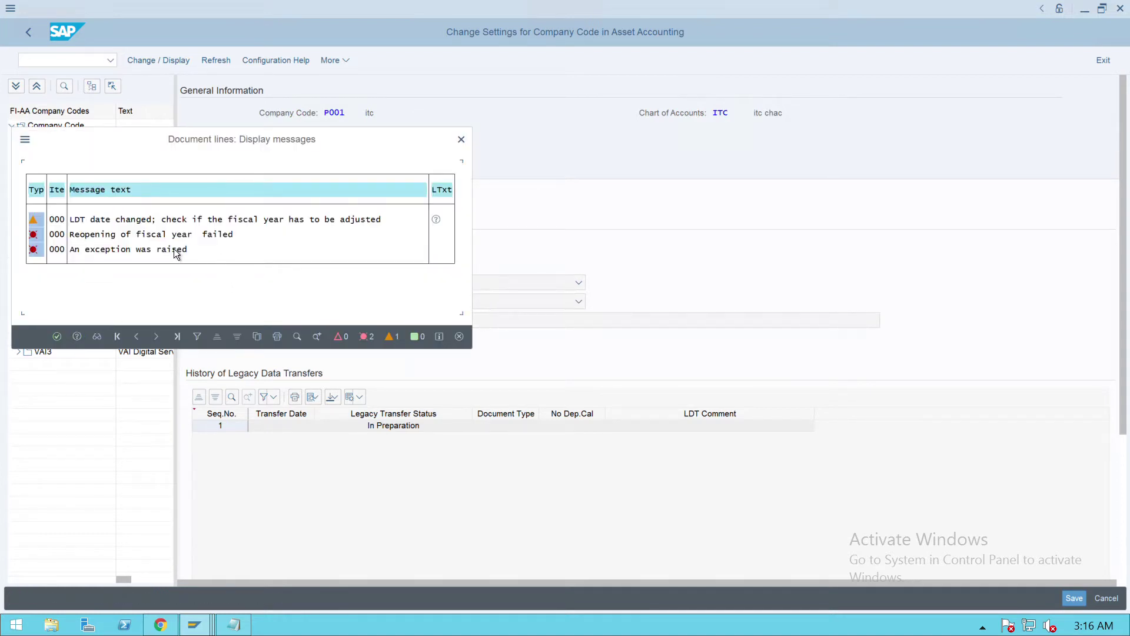
pyautogui.click(64, 341)
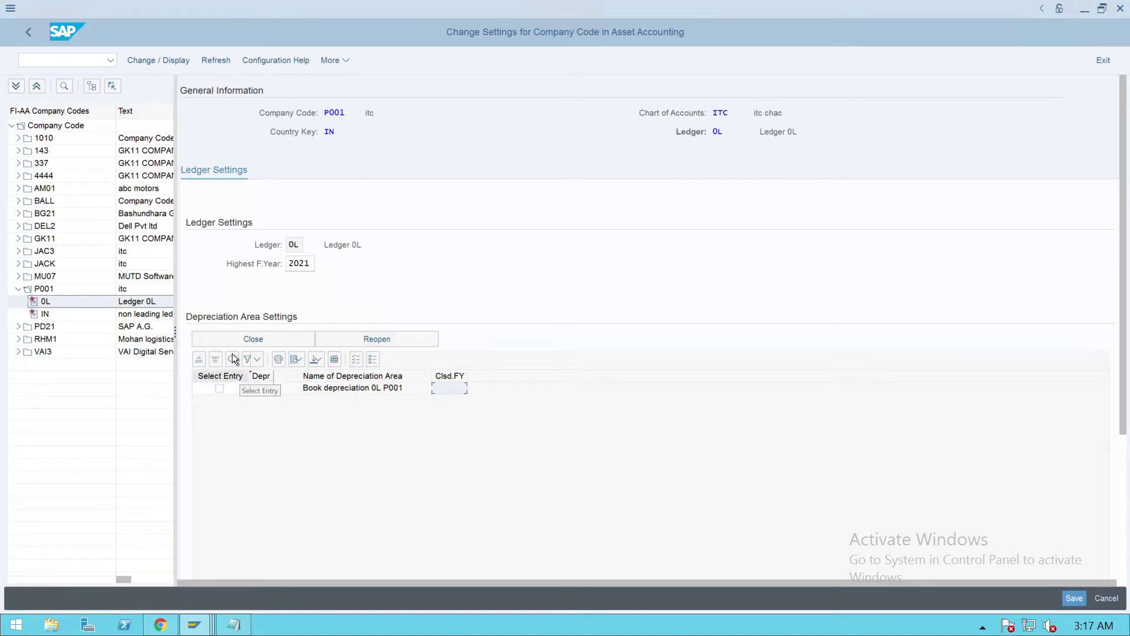
# Return to company code P001's legacy data transfer settings and save them.
pyautogui.click(54, 294)
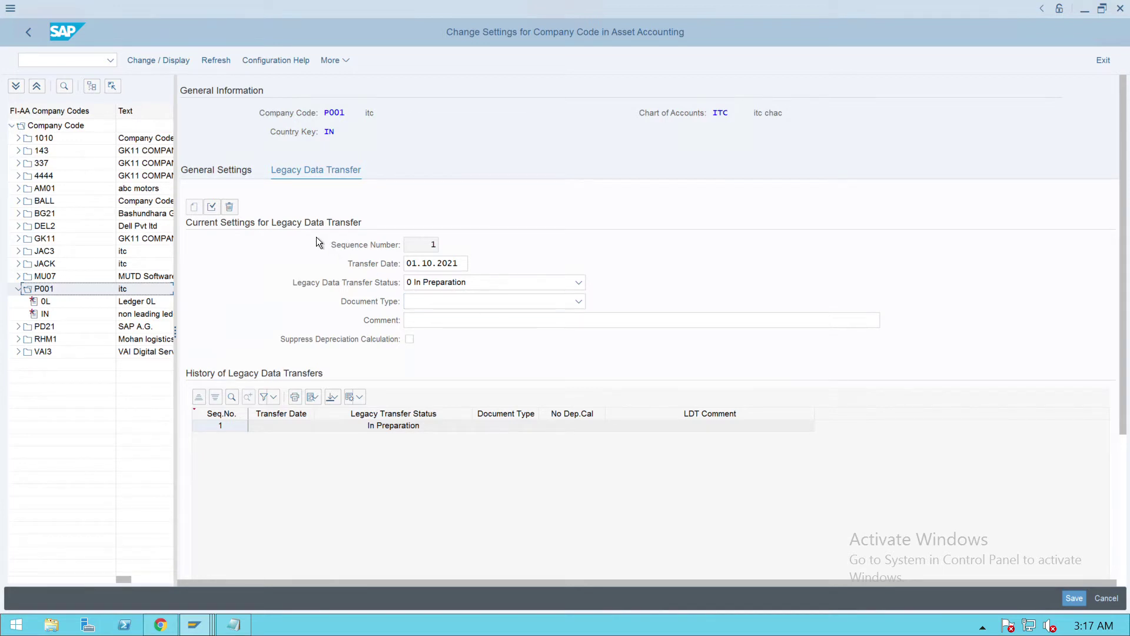
pyautogui.click(1075, 599)
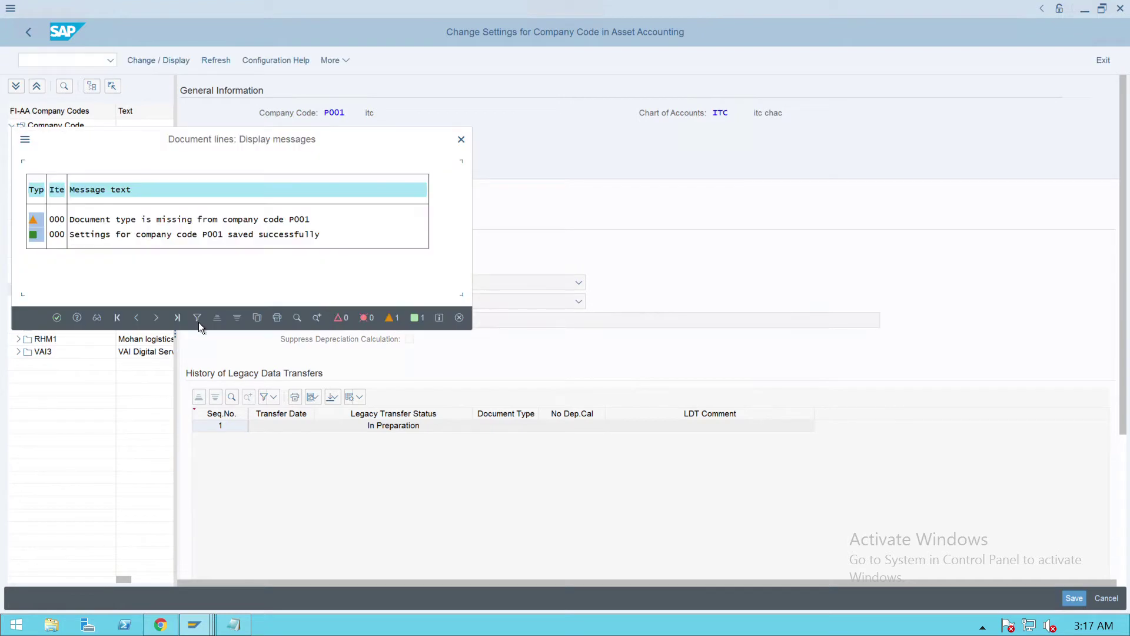
pyautogui.click(63, 322)
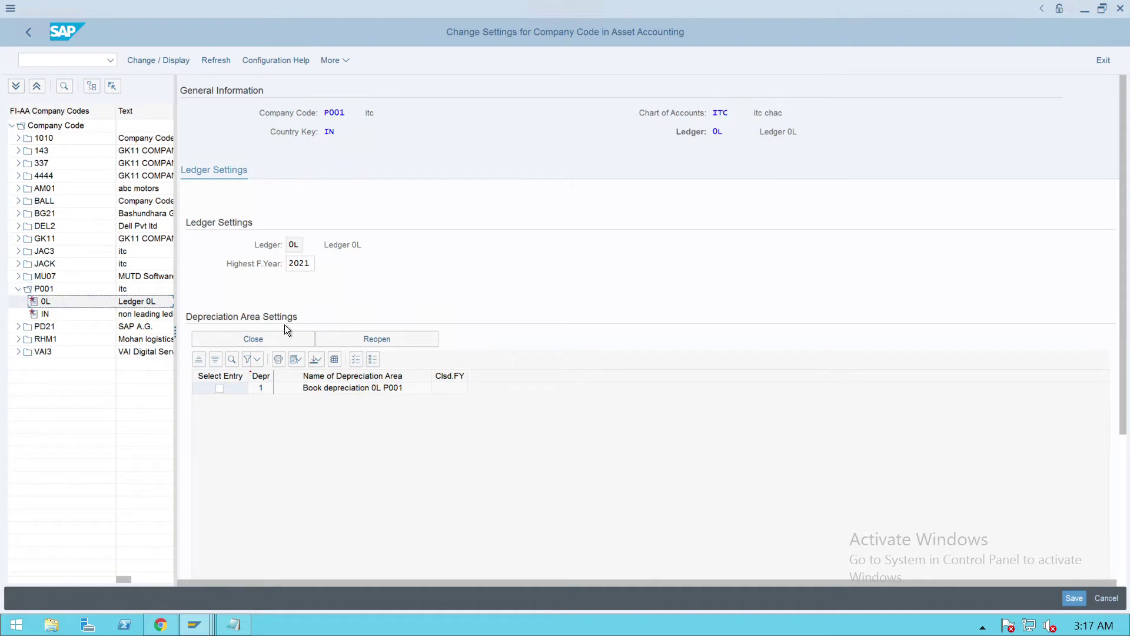
# Set ledger 0L's highest fiscal year to 2020 for company code P001, and open the settings of non-leading ledger IN.
pyautogui.press('BackSpace')
pyautogui.write('0')
pyautogui.press('Return')
pyautogui.press('Return')
pyautogui.doubleClick(53, 318)
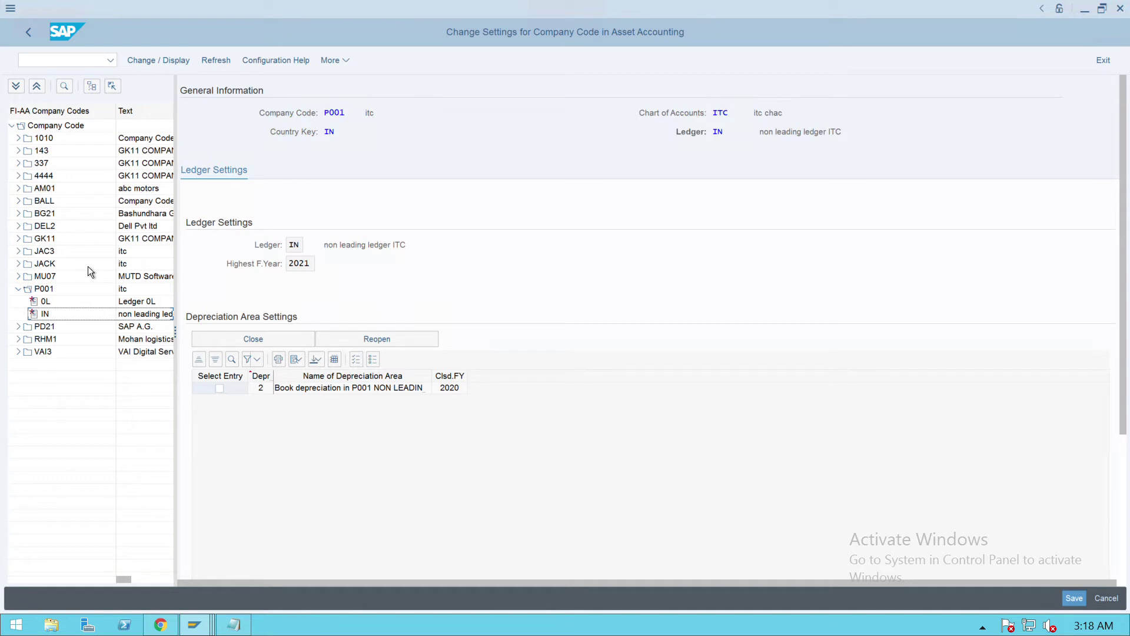
# Save company code P001's settings from its legacy data transfer view and return to the IMG structure.
pyautogui.click(58, 292)
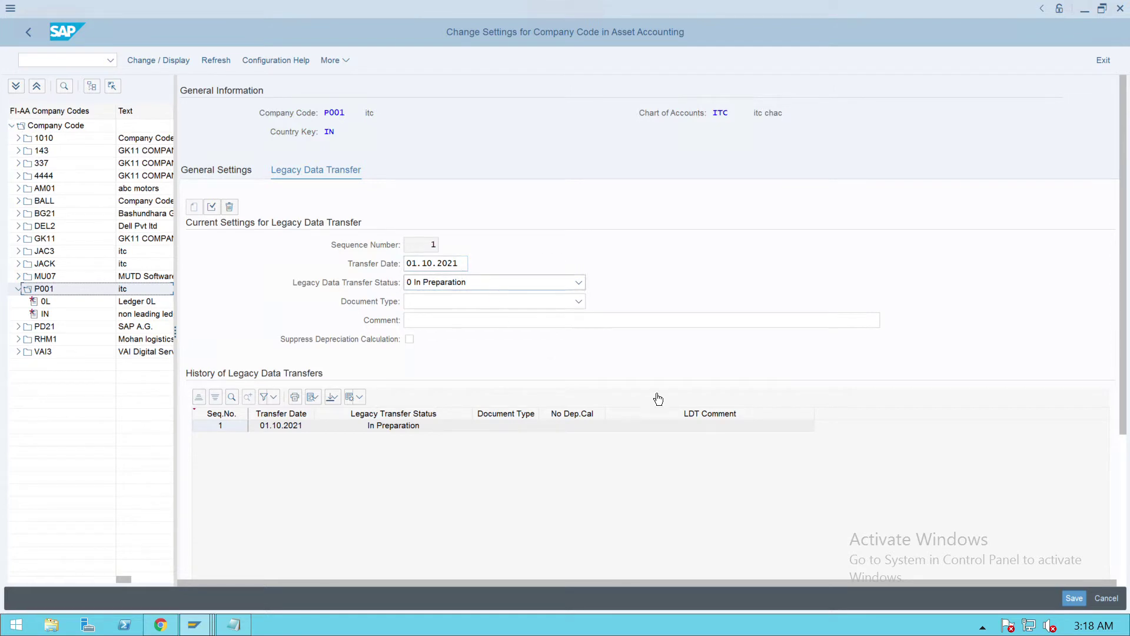
pyautogui.hotkey('ctrl', 's')
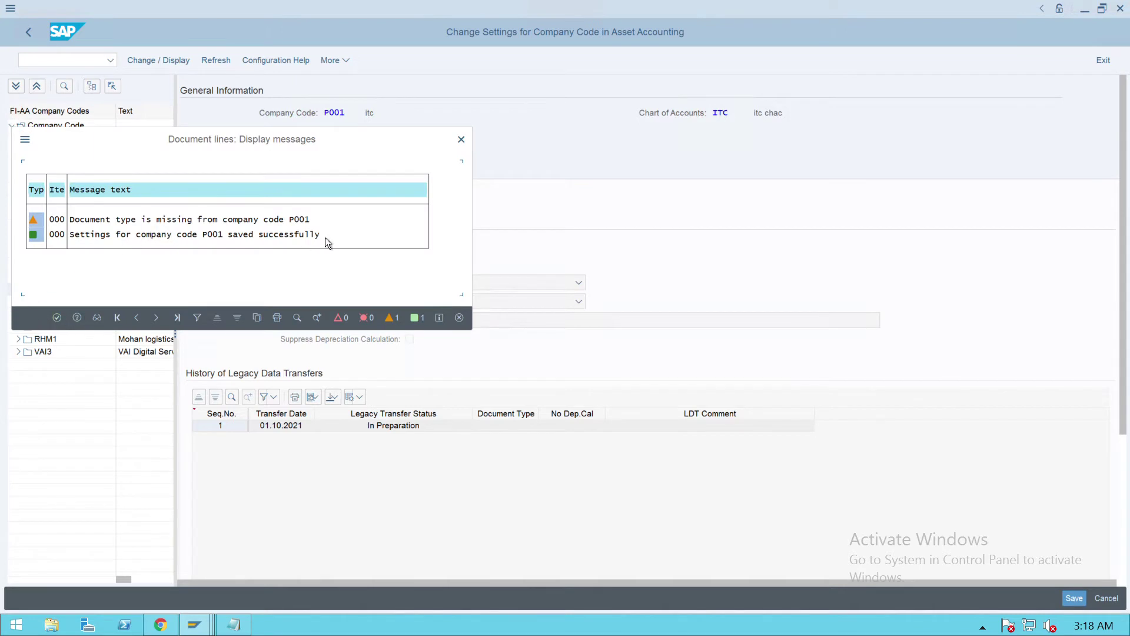
pyautogui.click(58, 323)
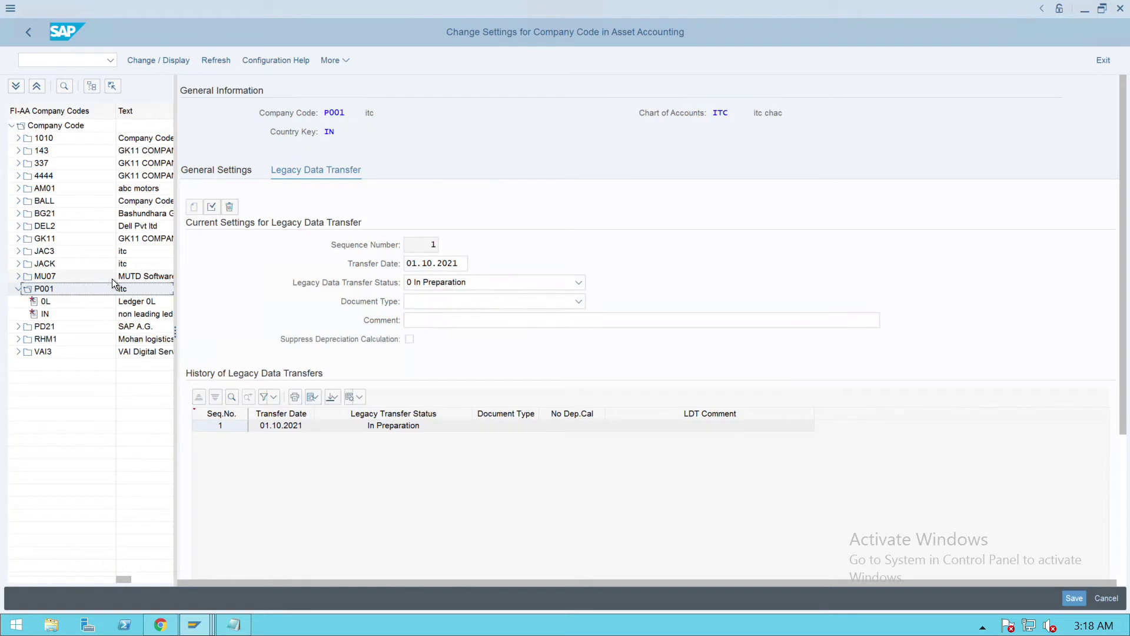
pyautogui.click(1074, 598)
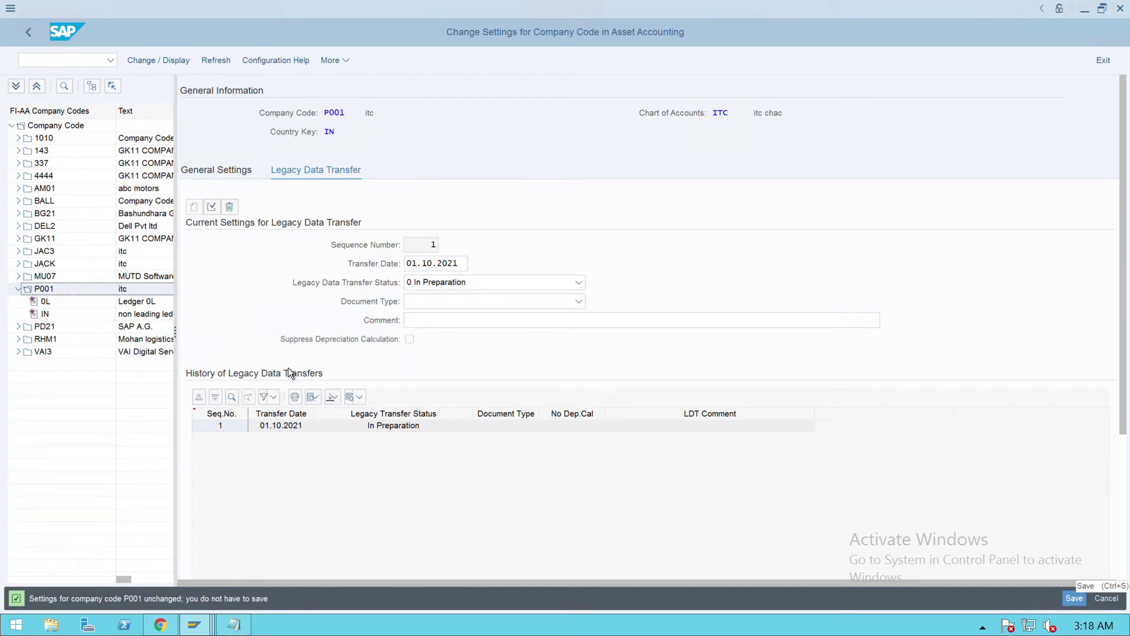
pyautogui.click(31, 37)
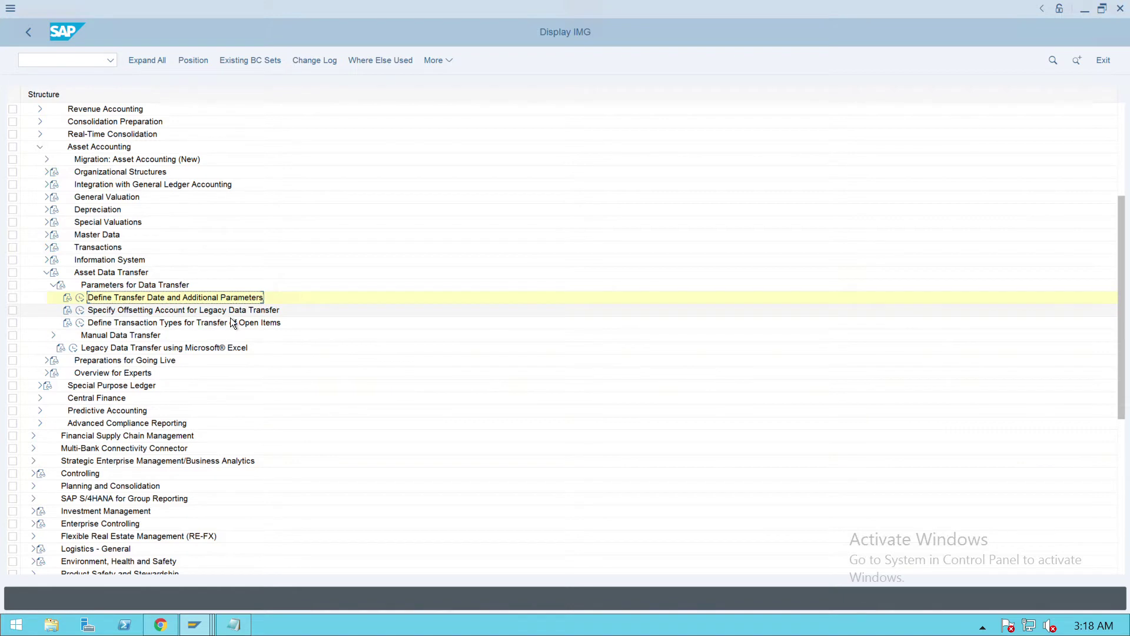
# Open Specify Offsetting Account for Legacy Data Transfer, widen the chart of accounts column and locate the G/L account assigned to ITC.
pyautogui.click(80, 310)
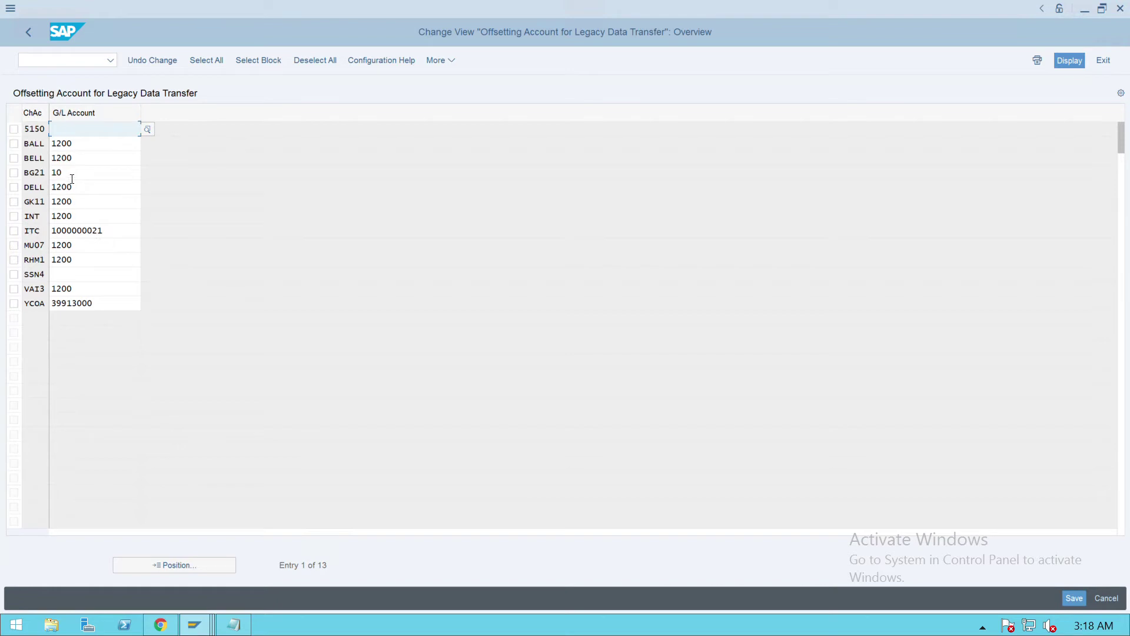
pyautogui.doubleClick(135, 236)
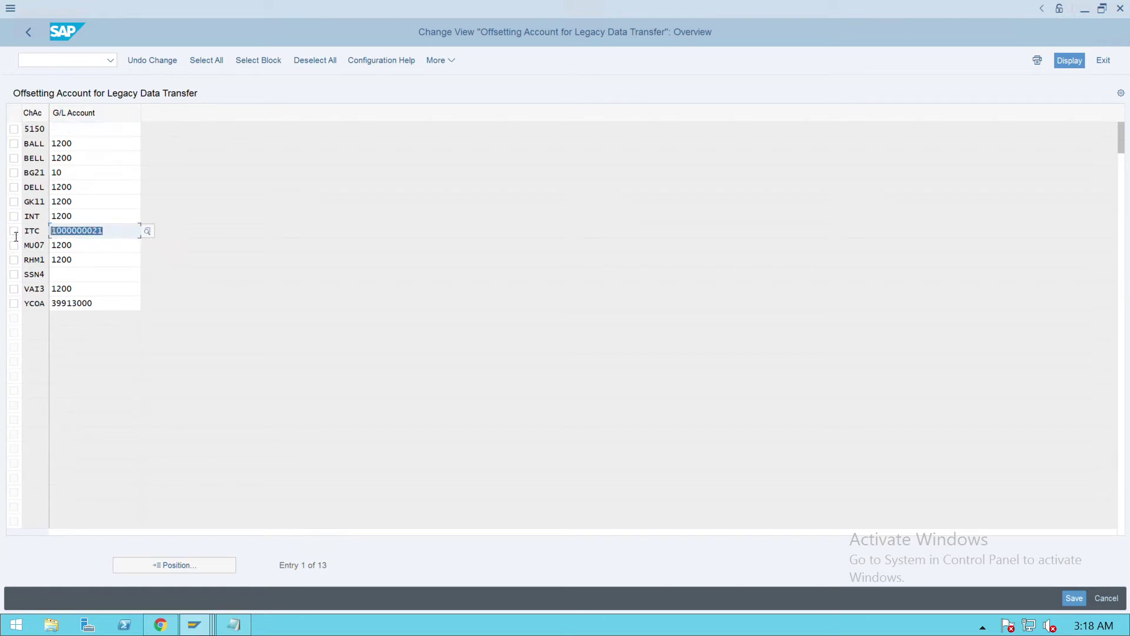
pyautogui.hscroll(1, 50, 241)
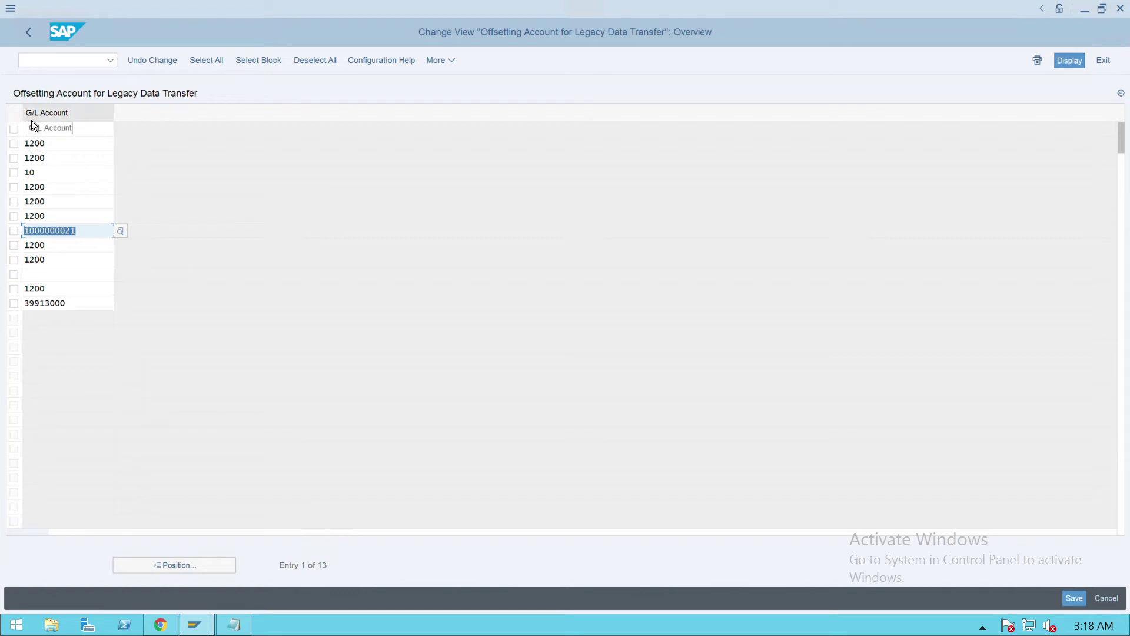
pyautogui.moveTo(28, 116); pyautogui.dragTo(102, 116)
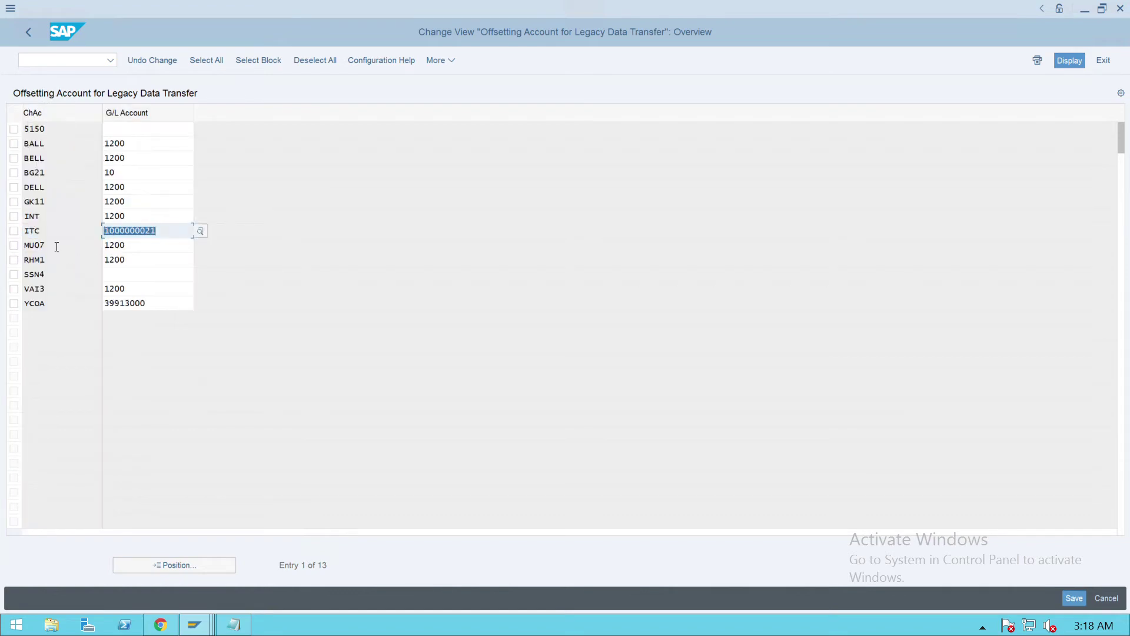
pyautogui.click(173, 238)
# Run transaction FS00 in the other SAP session and display ITC's offsetting G/L account.
pyautogui.hotkey('alt', 'Tab')
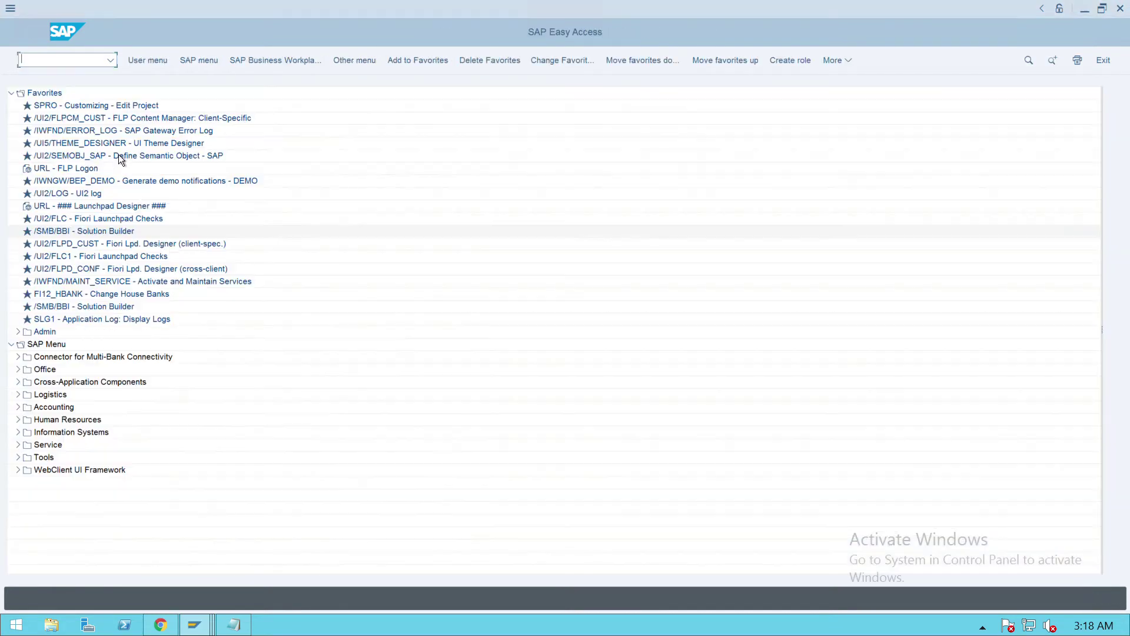
pyautogui.write('fs00')
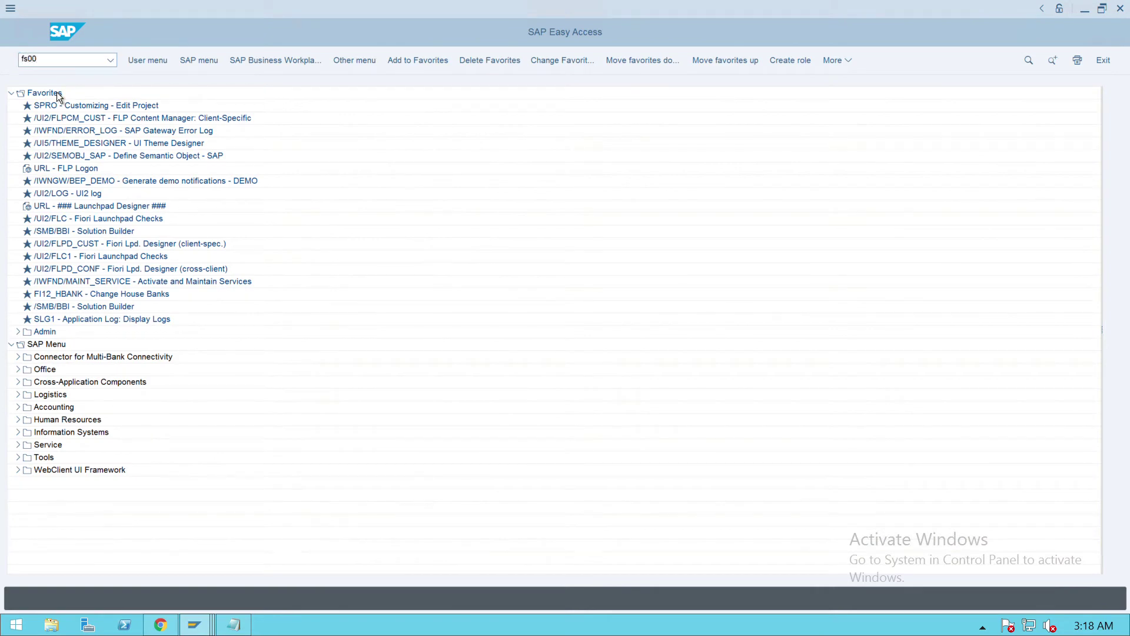
pyautogui.press('Return')
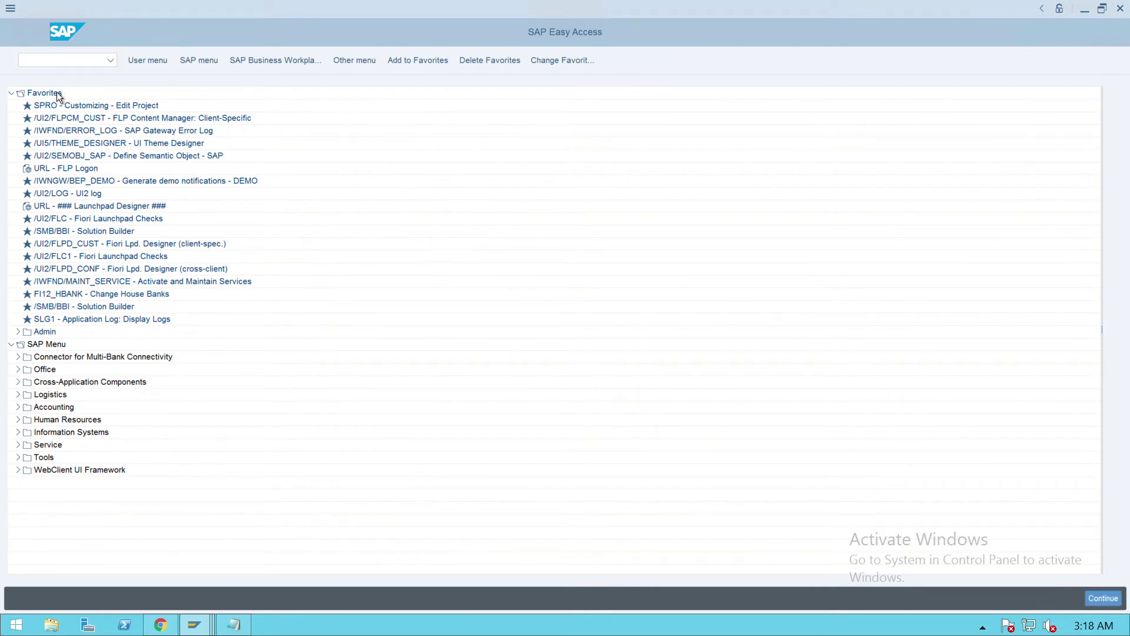
pyautogui.write('1000000021')
pyautogui.press('Return')
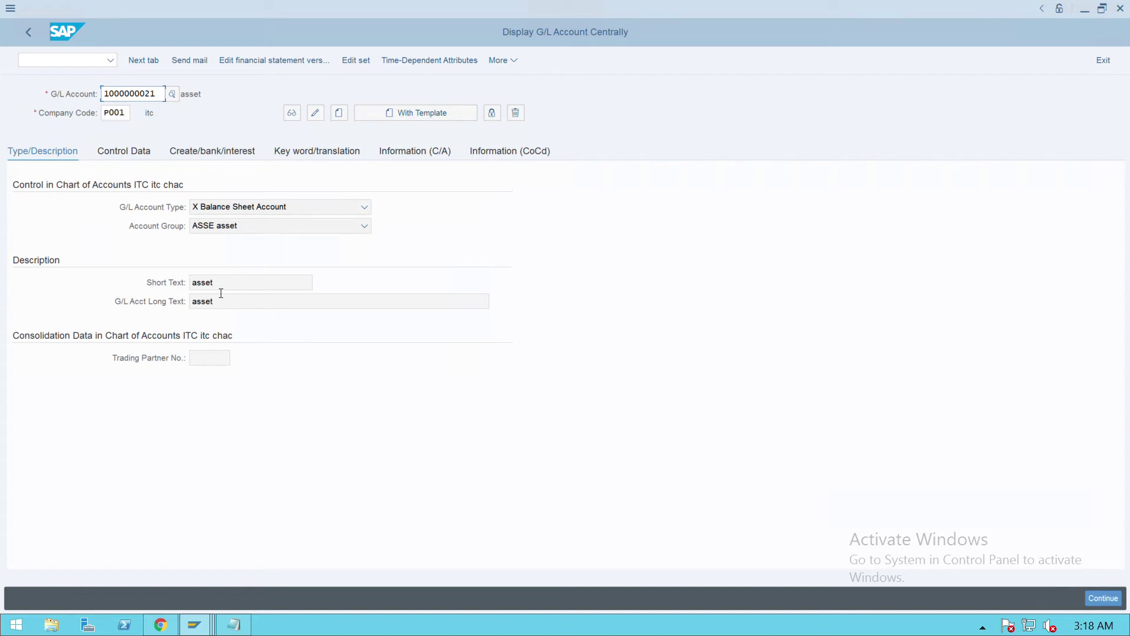
# Review the G/L account's control data, create/bank/interest settings and type/description, then return to the offsetting account overview.
pyautogui.click(145, 156)
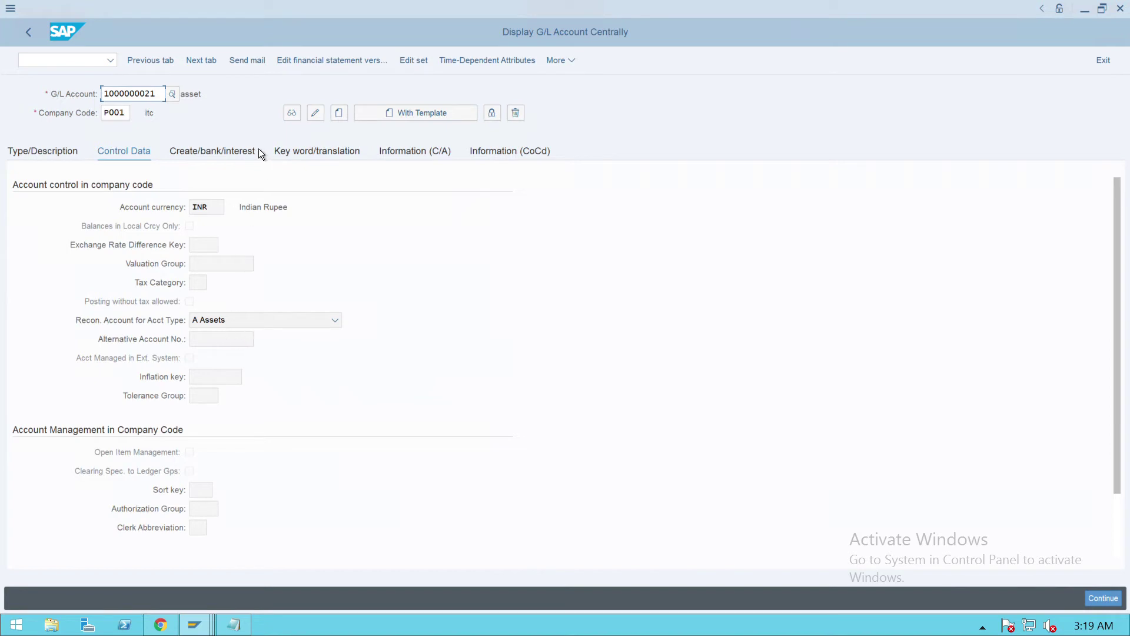
pyautogui.click(221, 158)
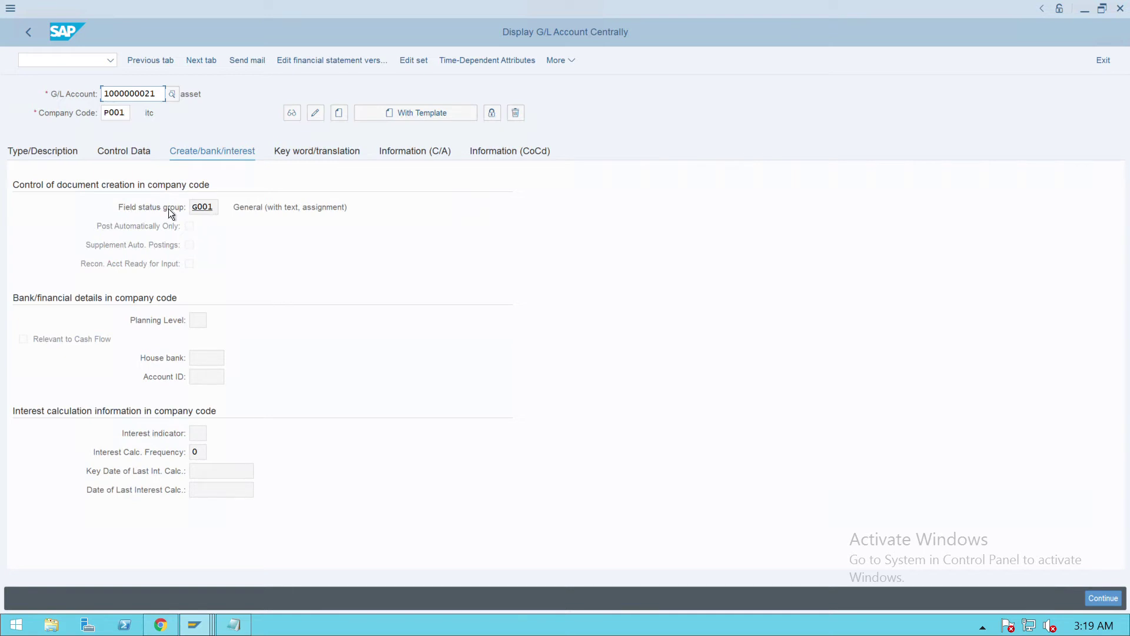
pyautogui.click(126, 160)
pyautogui.click(62, 161)
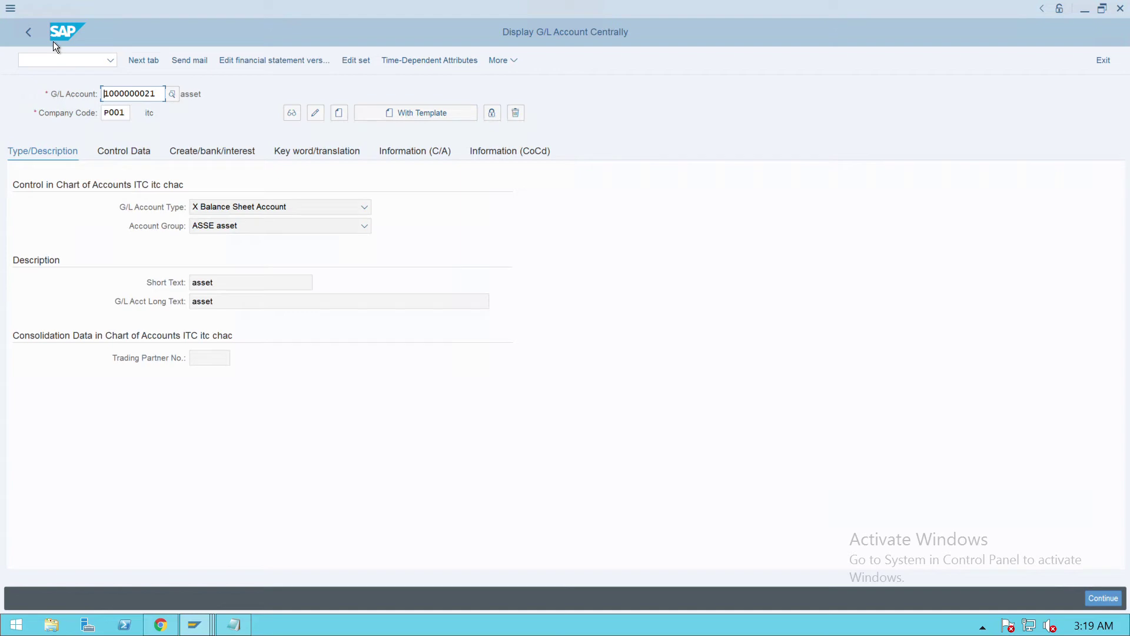
pyautogui.press('F3')
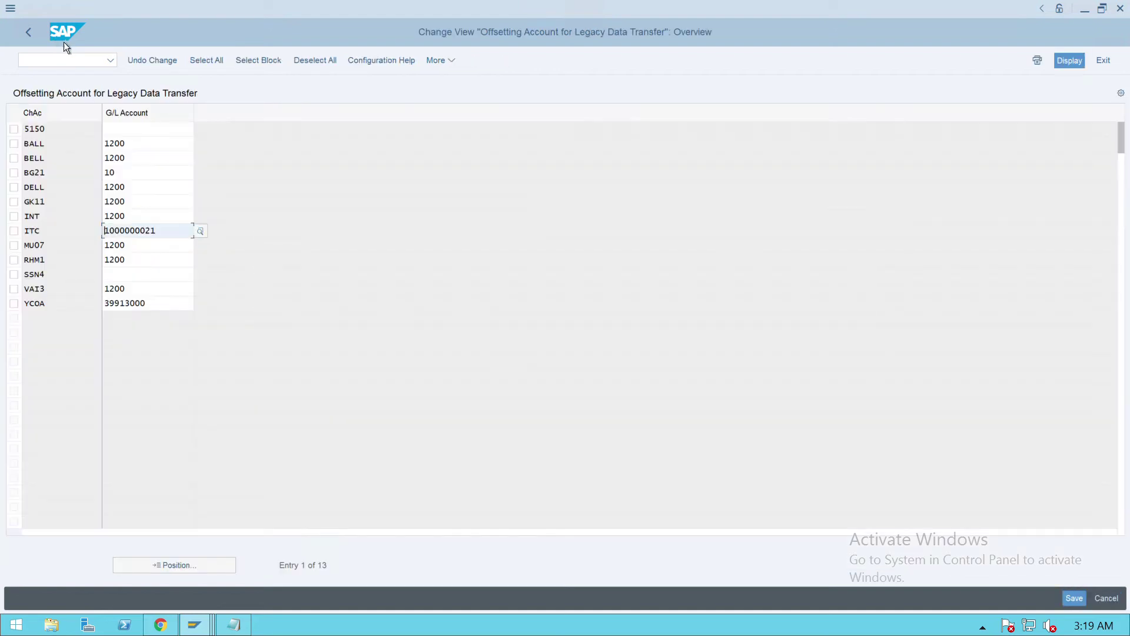
# Return to the IMG structure, collapse the Asset Data Transfer branch and leave only Asset Accounting's main nodes listed.
pyautogui.click(37, 41)
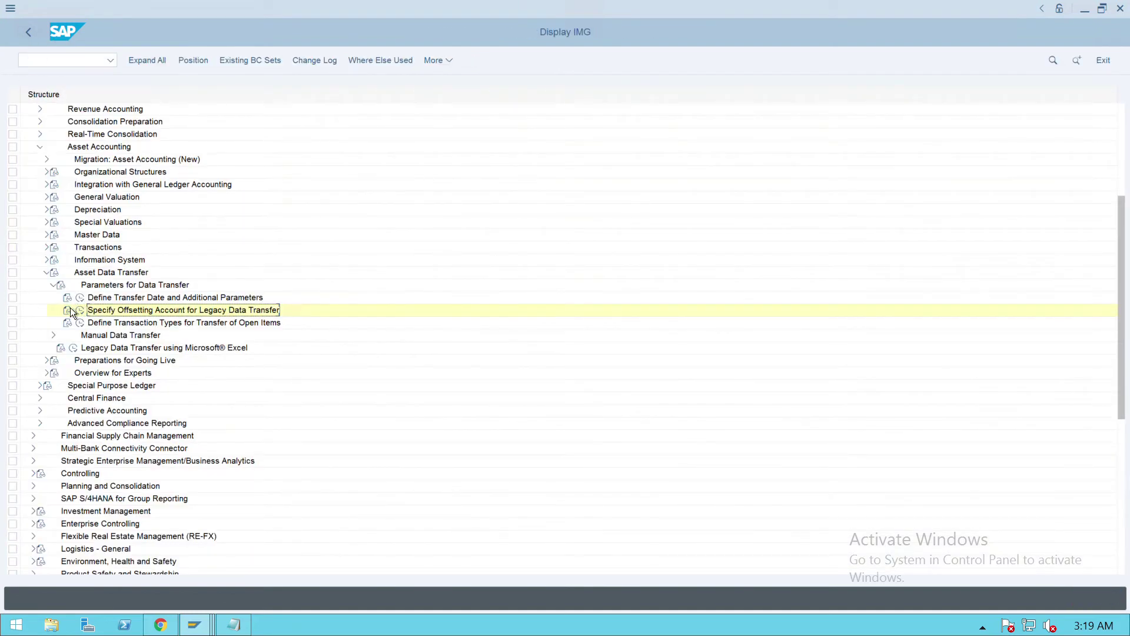
pyautogui.click(53, 285)
pyautogui.click(46, 272)
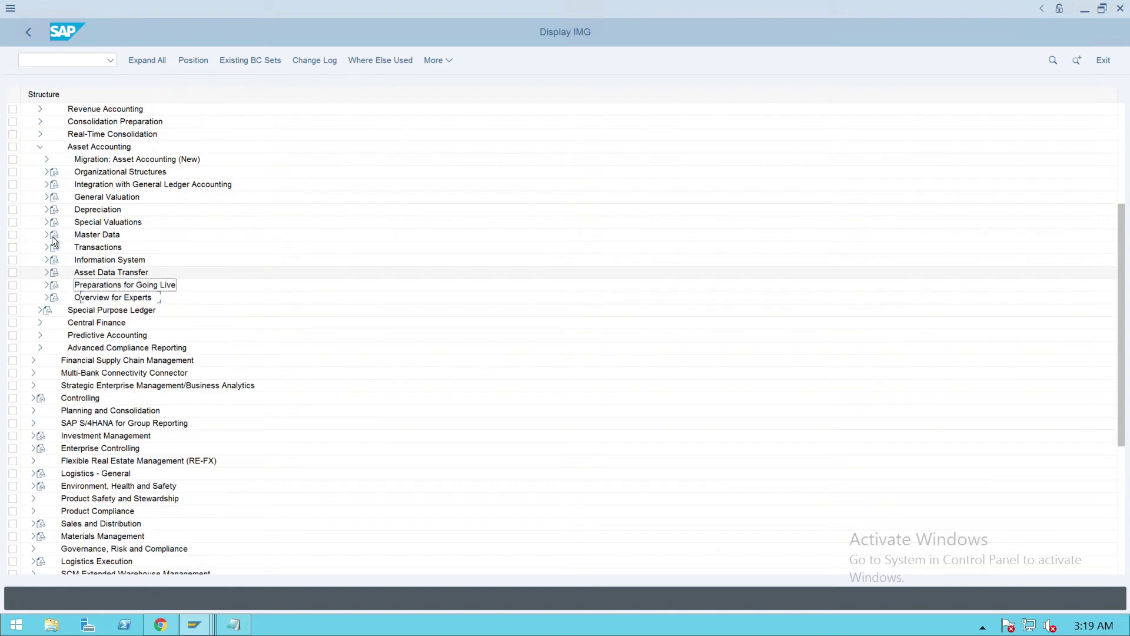
pyautogui.click(42, 150)
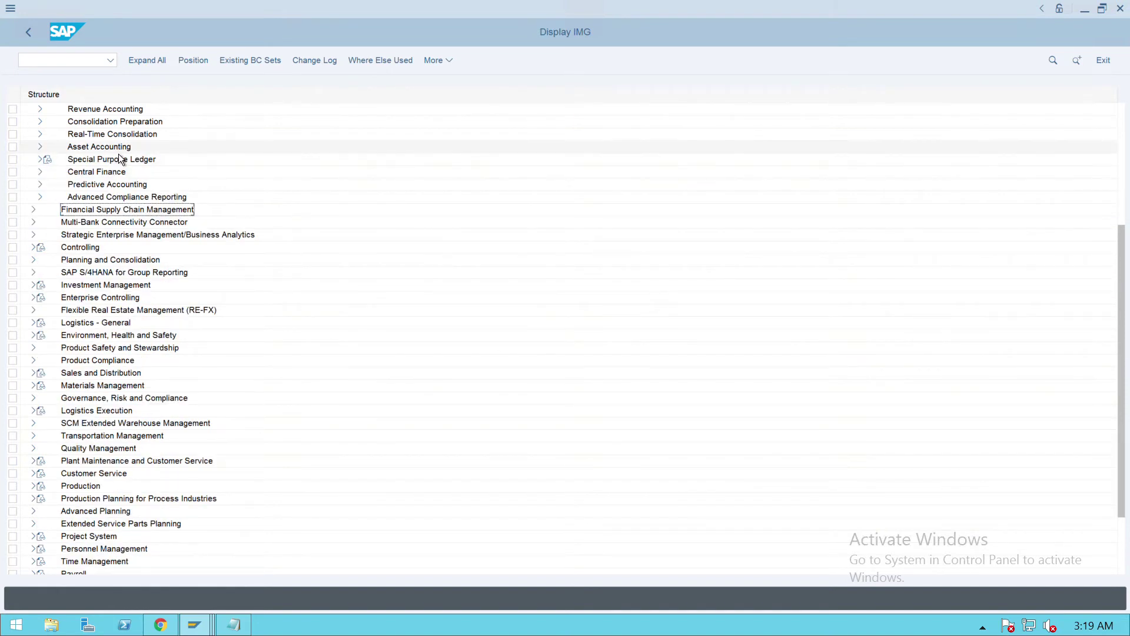
pyautogui.click(45, 156)
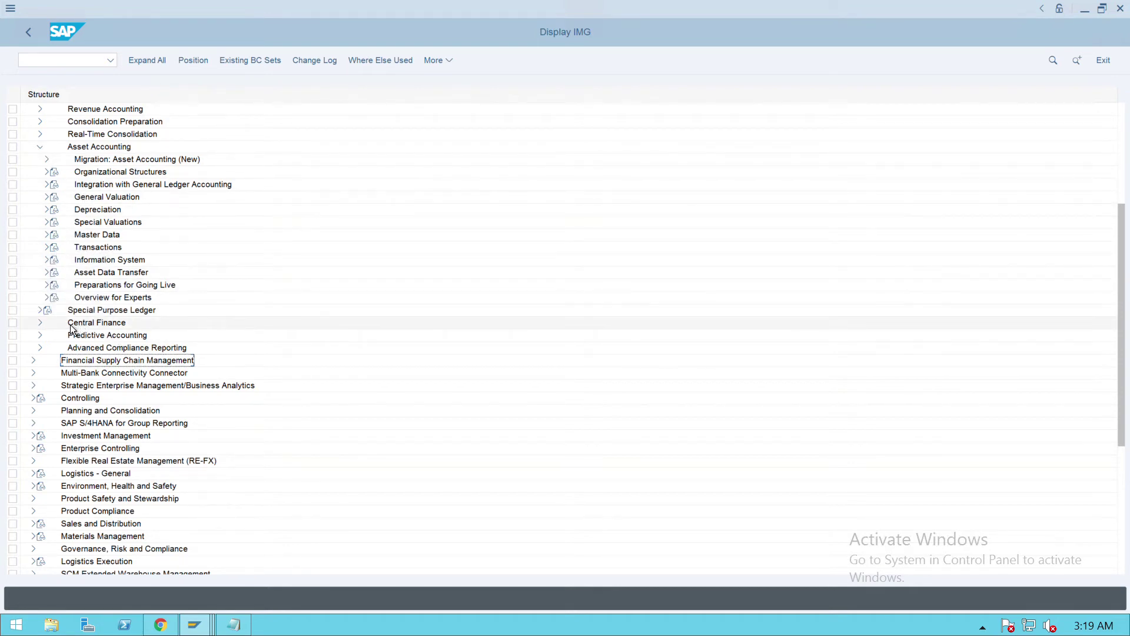
# Expand Special Valuations under Asset Accounting and its Preparations for Consolidation node.
pyautogui.click(46, 223)
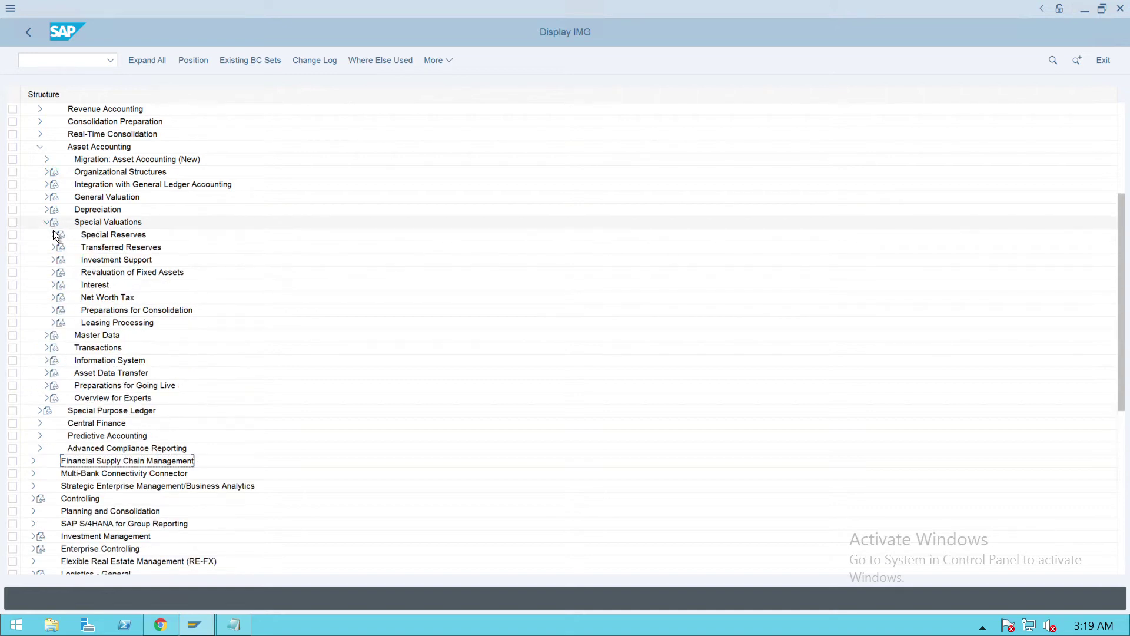
pyautogui.click(131, 313)
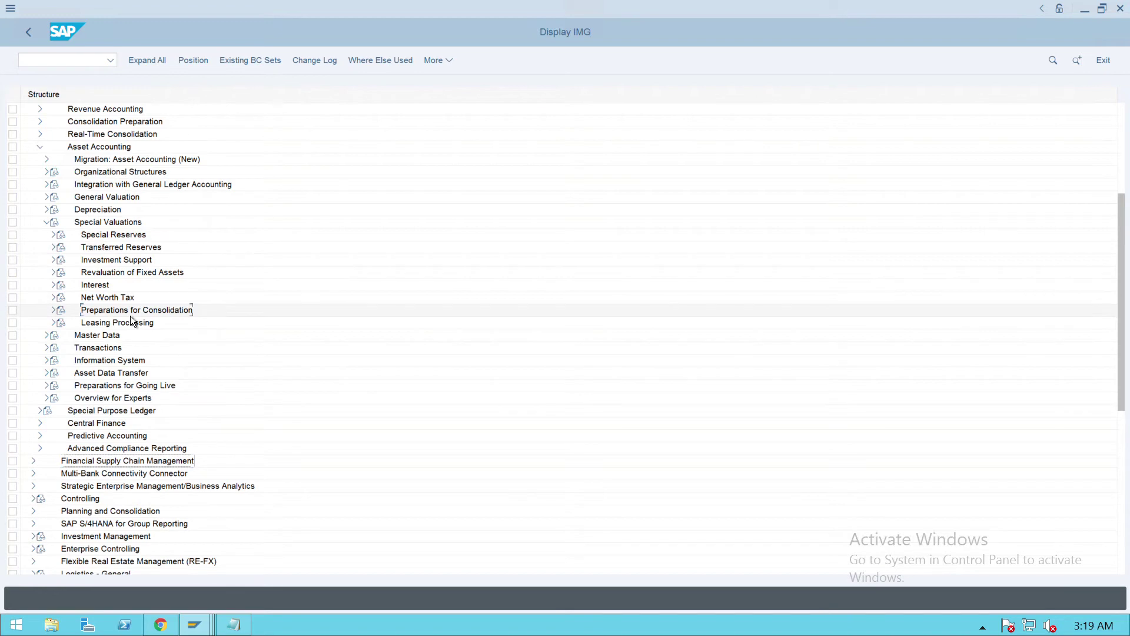
pyautogui.click(58, 313)
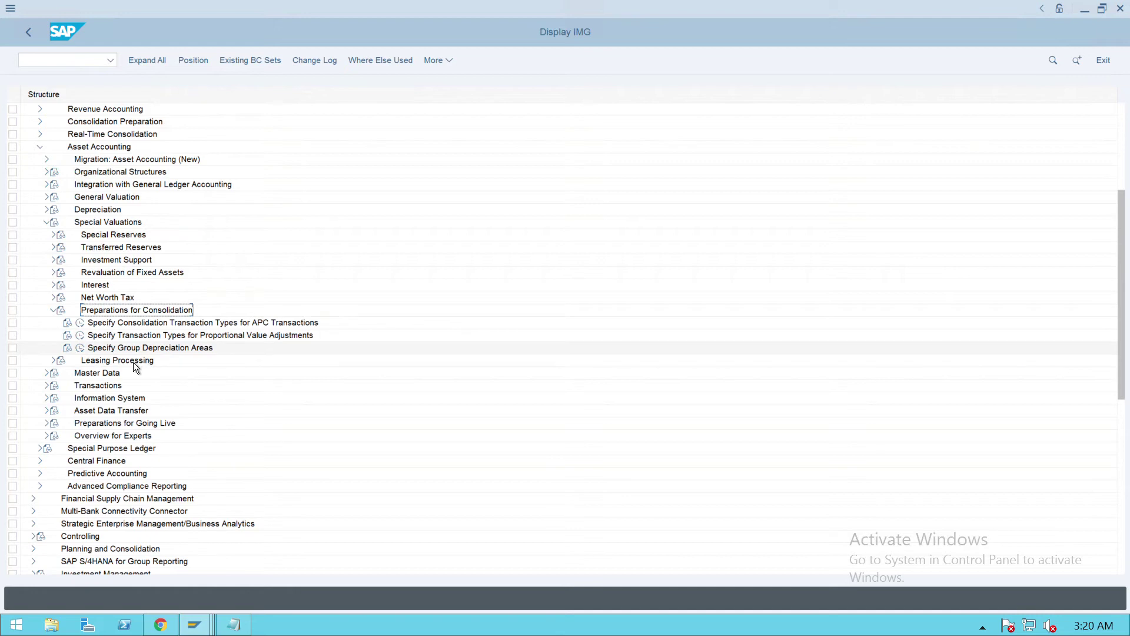
# Review the gross transfer settings of the group depreciation areas for chart of depreciation P001, then return to the IMG structure.
pyautogui.click(85, 349)
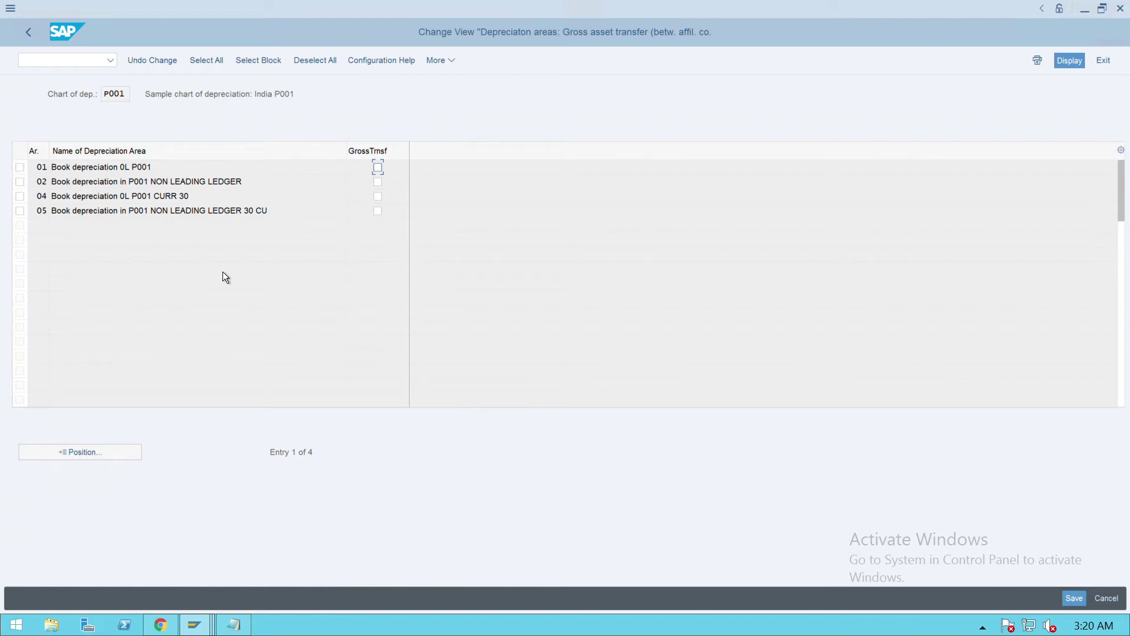
pyautogui.click(31, 34)
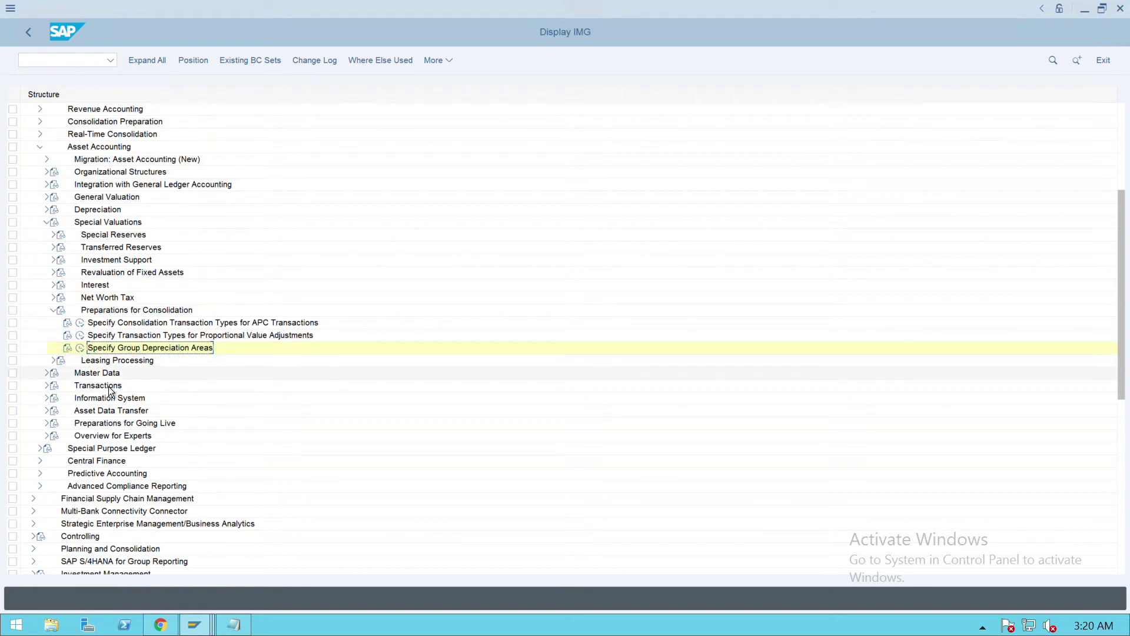
# Run the company codes overview report from Check Consistency under Preparations for Going Live, then return to the activity list.
pyautogui.click(53, 429)
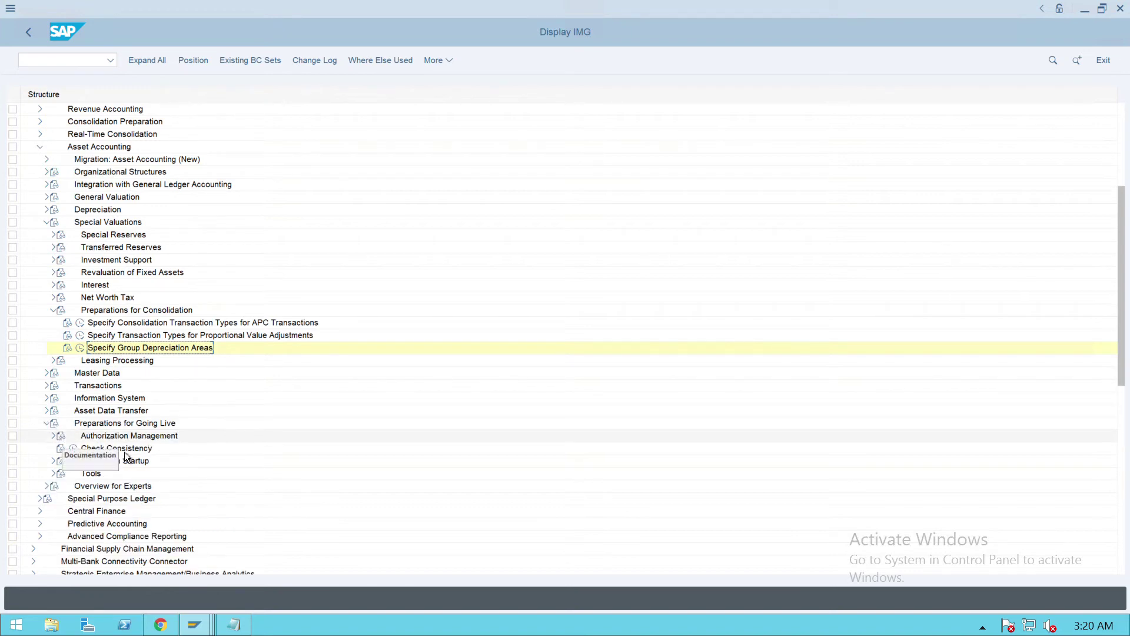
pyautogui.click(74, 449)
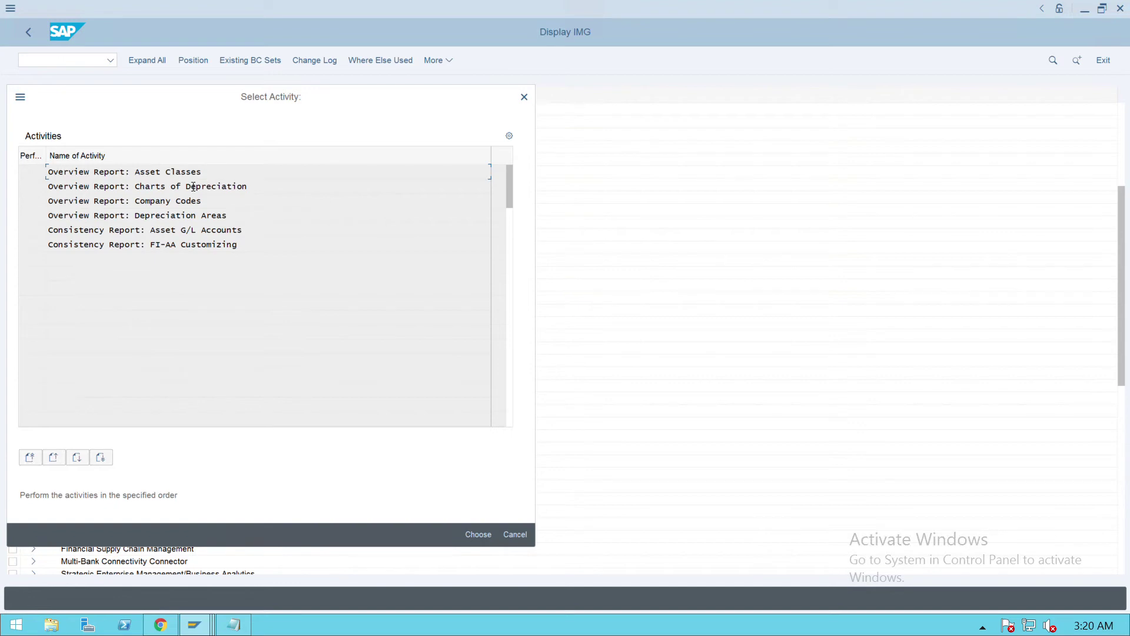
pyautogui.doubleClick(171, 215)
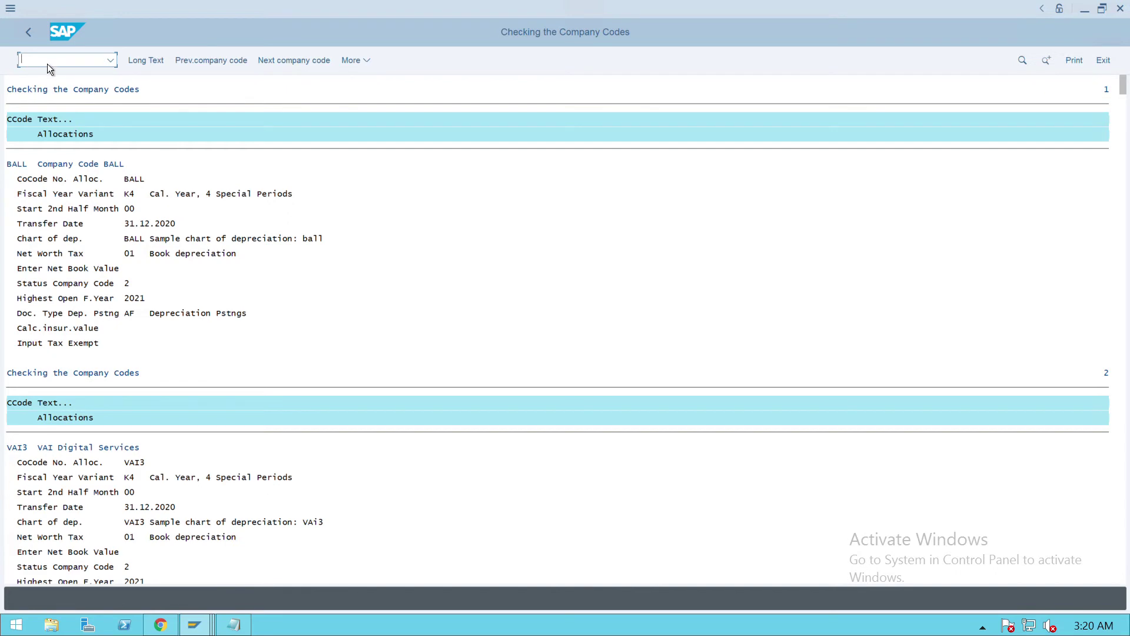
pyautogui.click(34, 43)
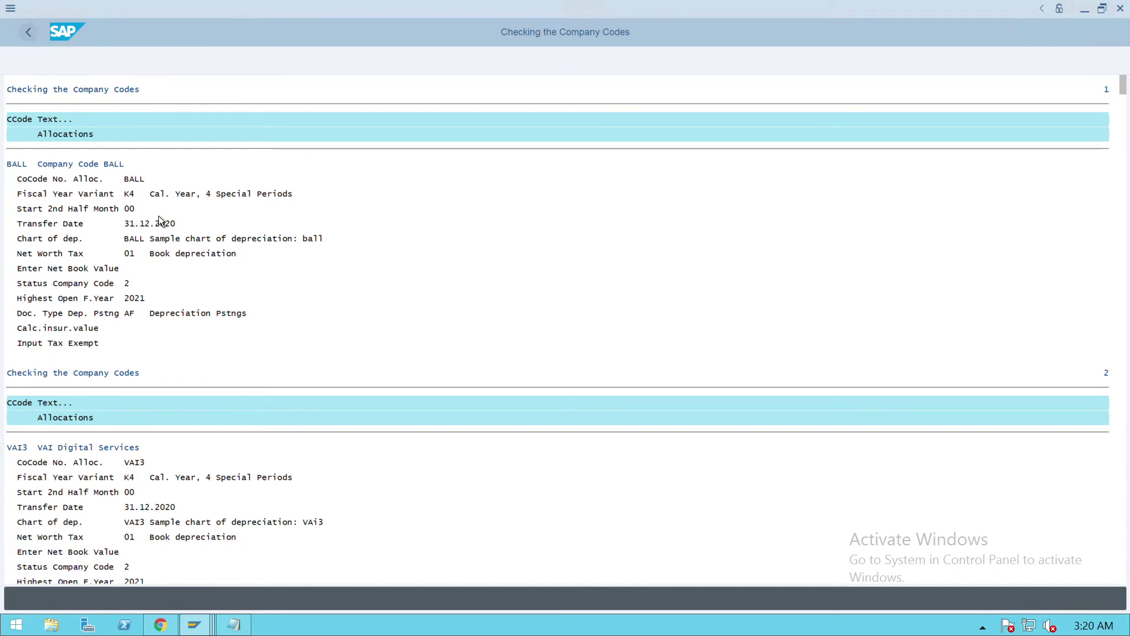
# Open the selection screen of the asset classes overview report, then leave it without running the report.
pyautogui.doubleClick(108, 177)
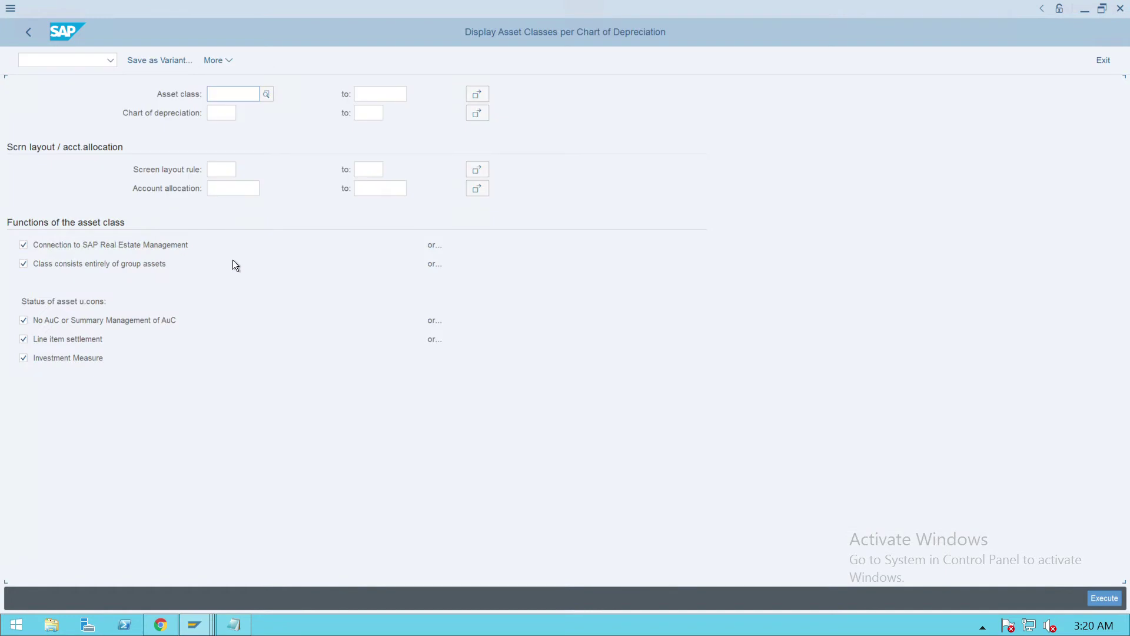
pyautogui.click(243, 100)
pyautogui.click(30, 38)
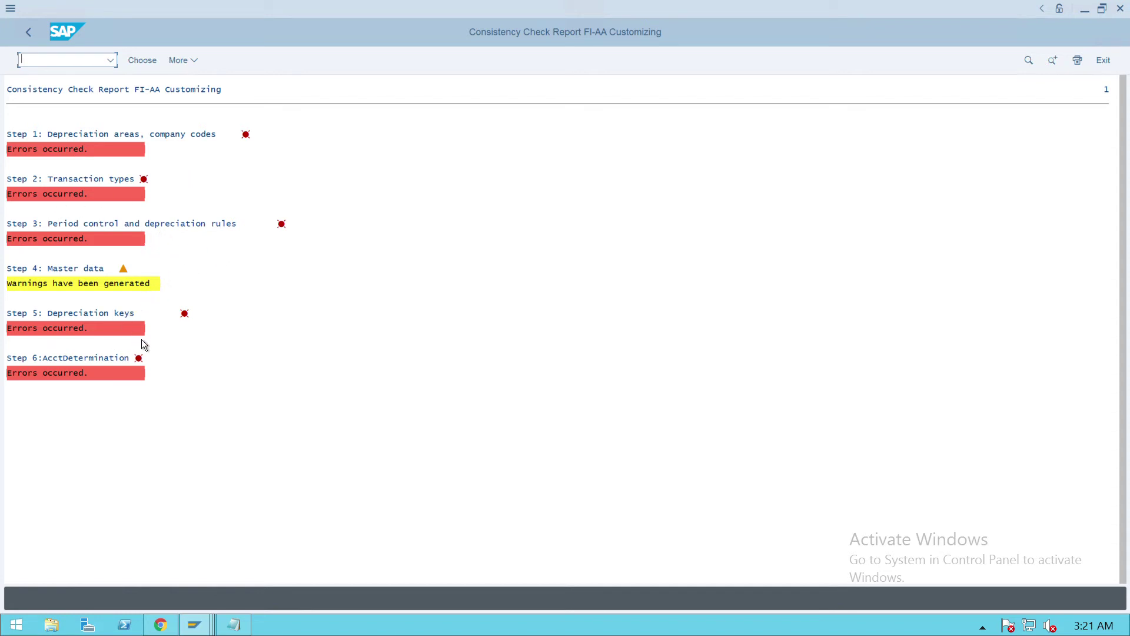
# Examine the account determination messages in the FI-AA Customizing consistency report, then return to the IMG structure.
pyautogui.doubleClick(97, 387)
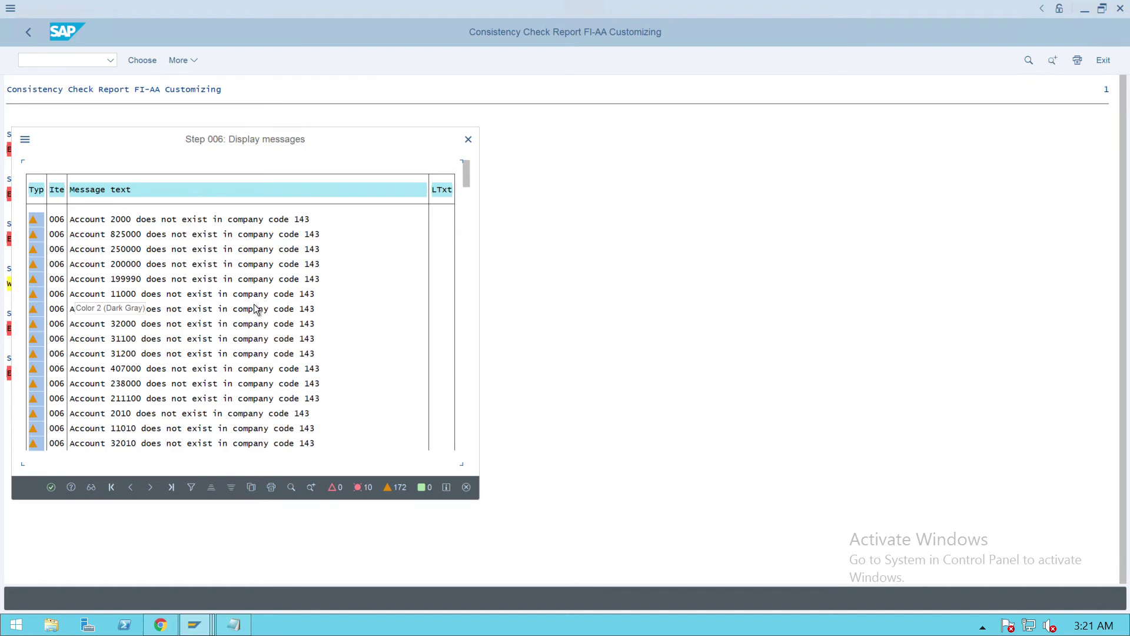
pyautogui.scroll(-2, 271, 310)
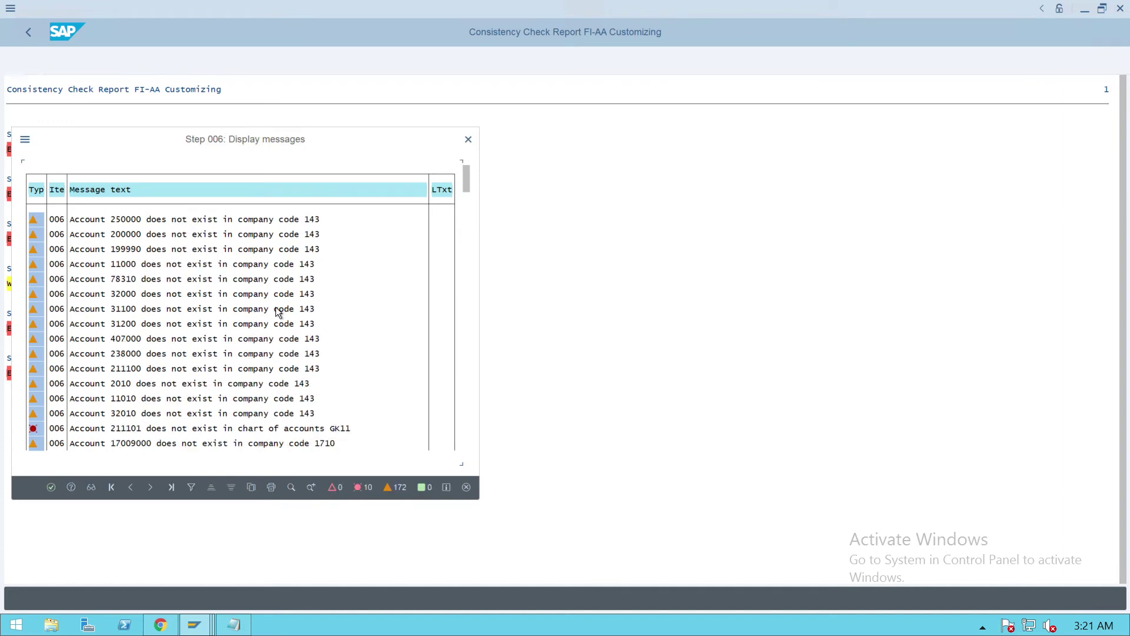
pyautogui.scroll(-1, 278, 312)
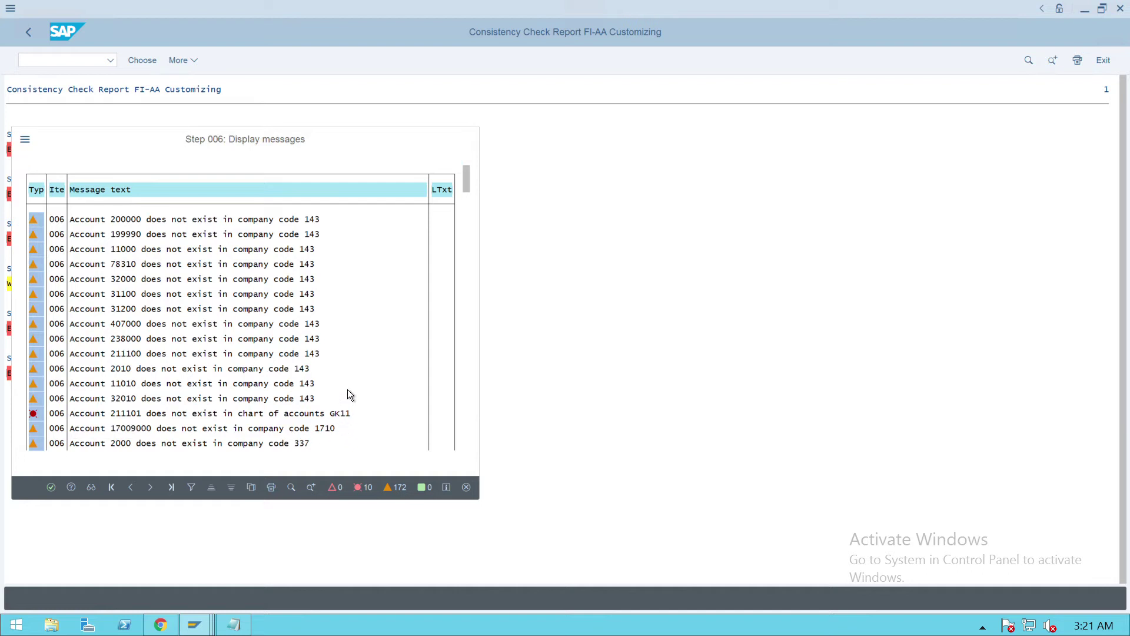
pyautogui.scroll(-5, 347, 390)
pyautogui.scroll(-7, 347, 388)
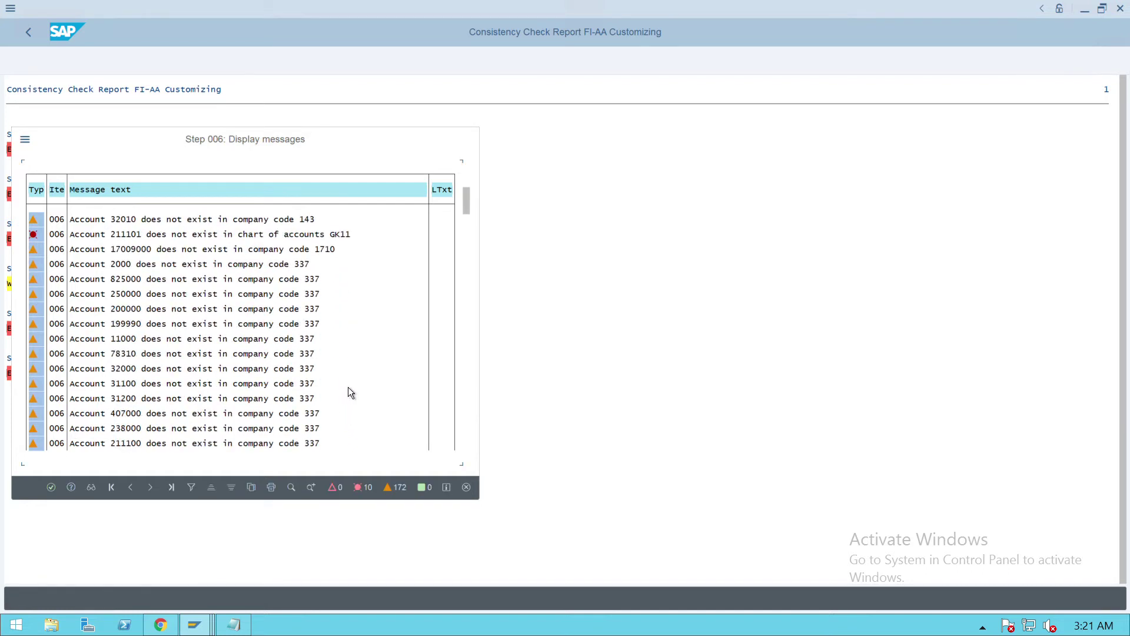
pyautogui.scroll(-6, 348, 388)
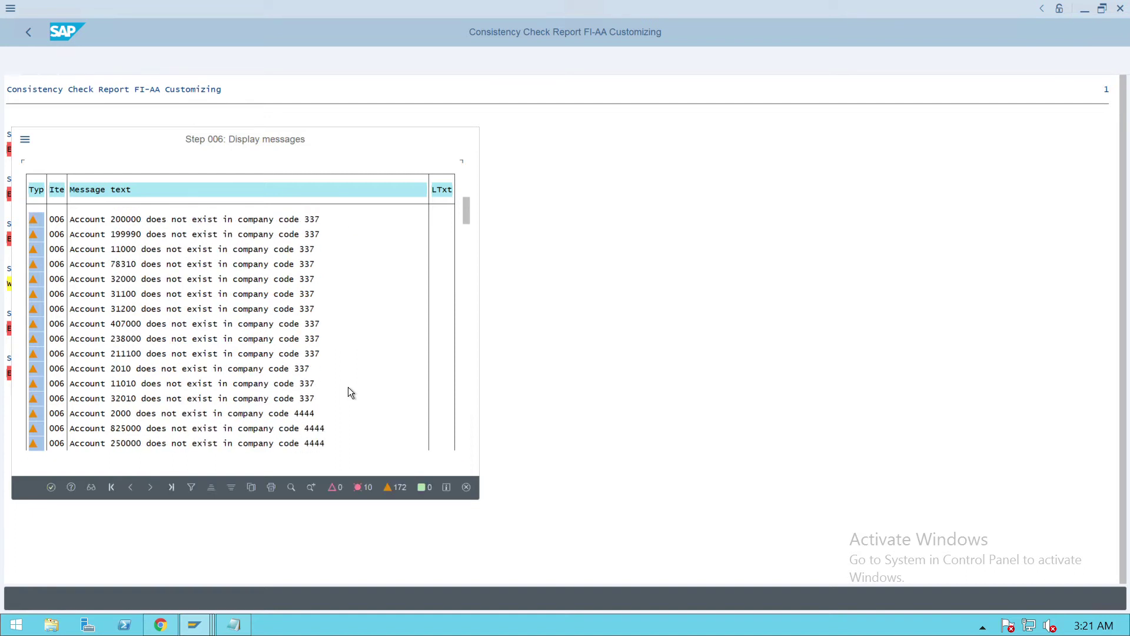
pyautogui.scroll(-2, 348, 392)
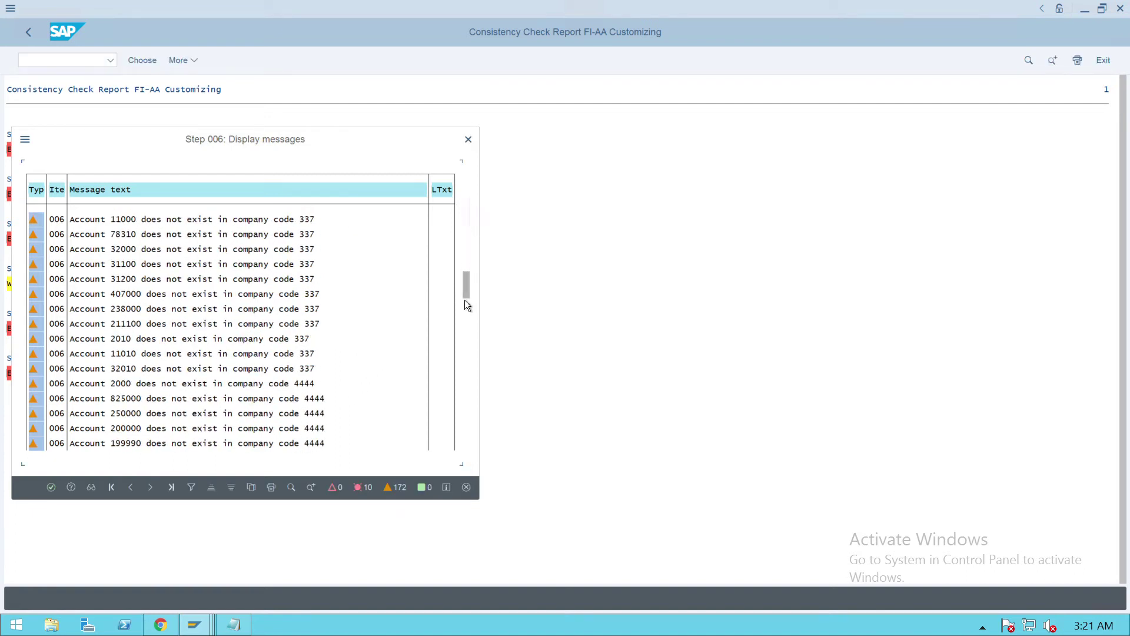
pyautogui.click(465, 301)
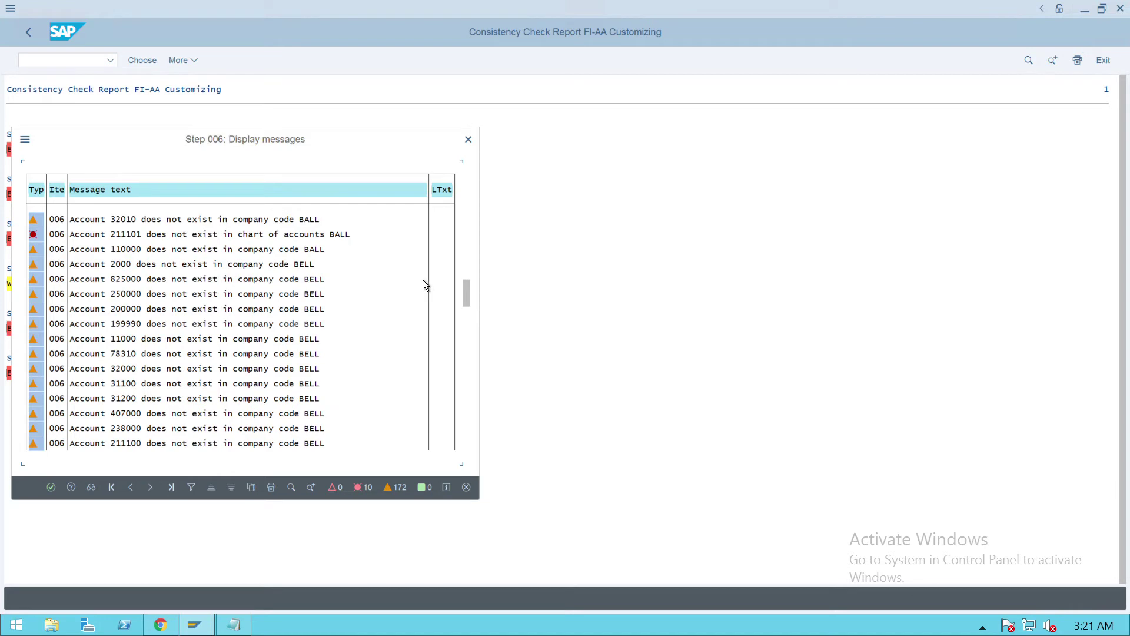
pyautogui.moveTo(471, 293); pyautogui.dragTo(471, 358)
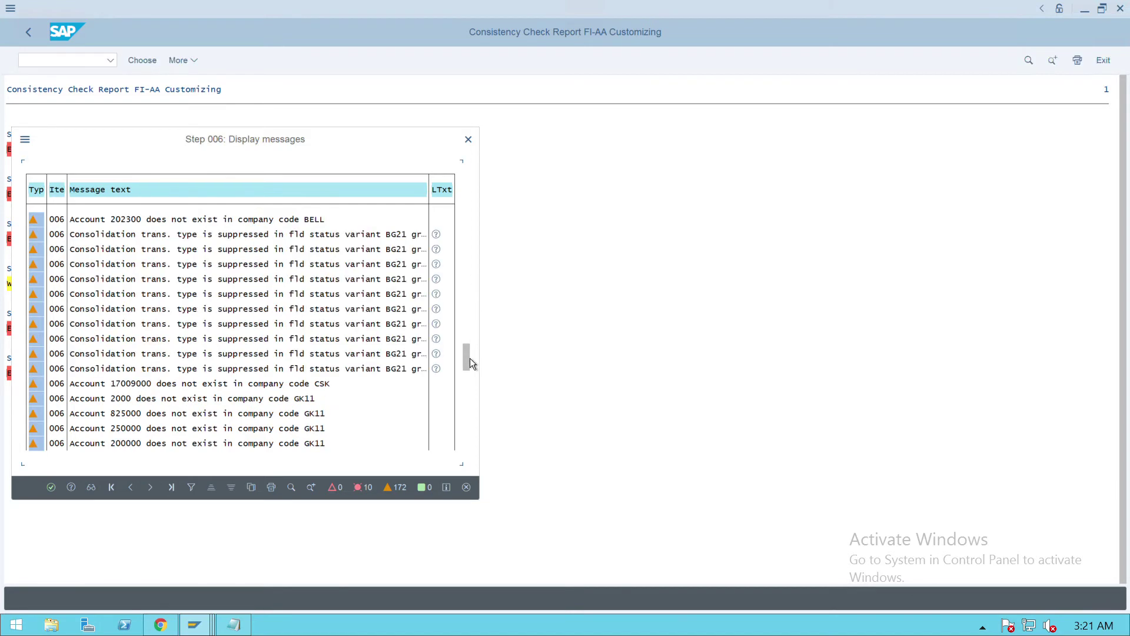
pyautogui.moveTo(473, 384); pyautogui.dragTo(479, 435)
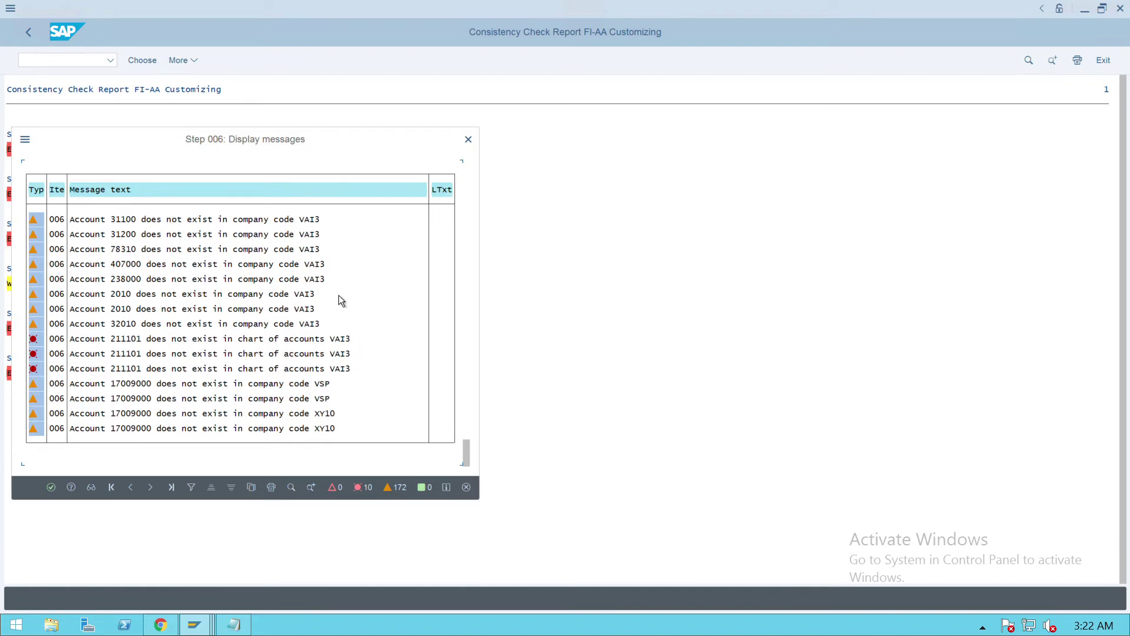
pyautogui.click(469, 140)
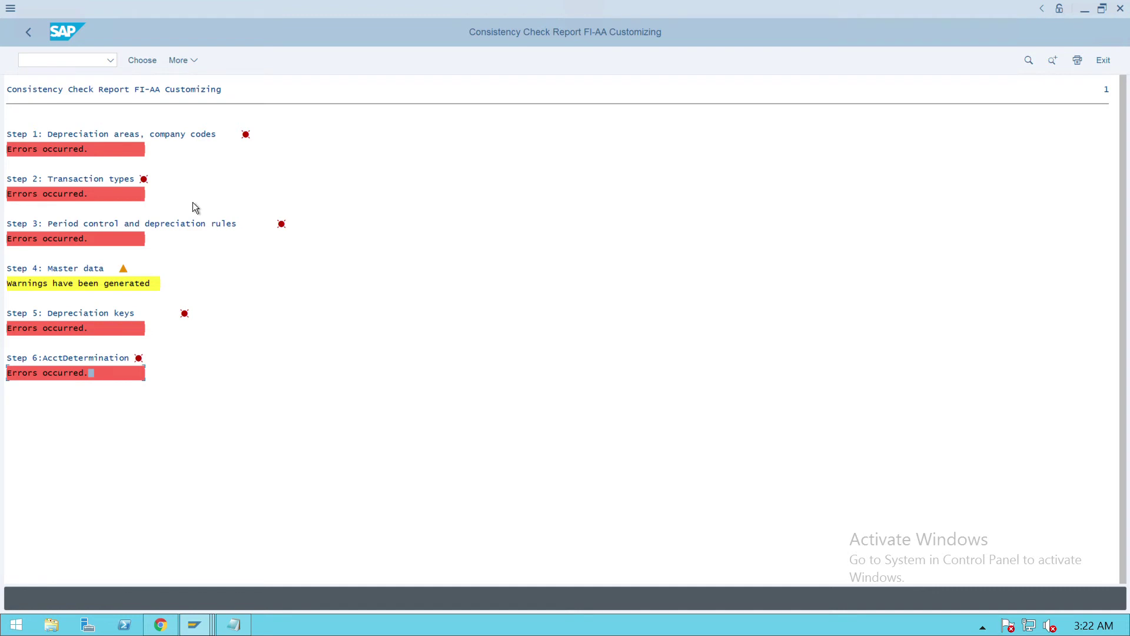
pyautogui.click(35, 43)
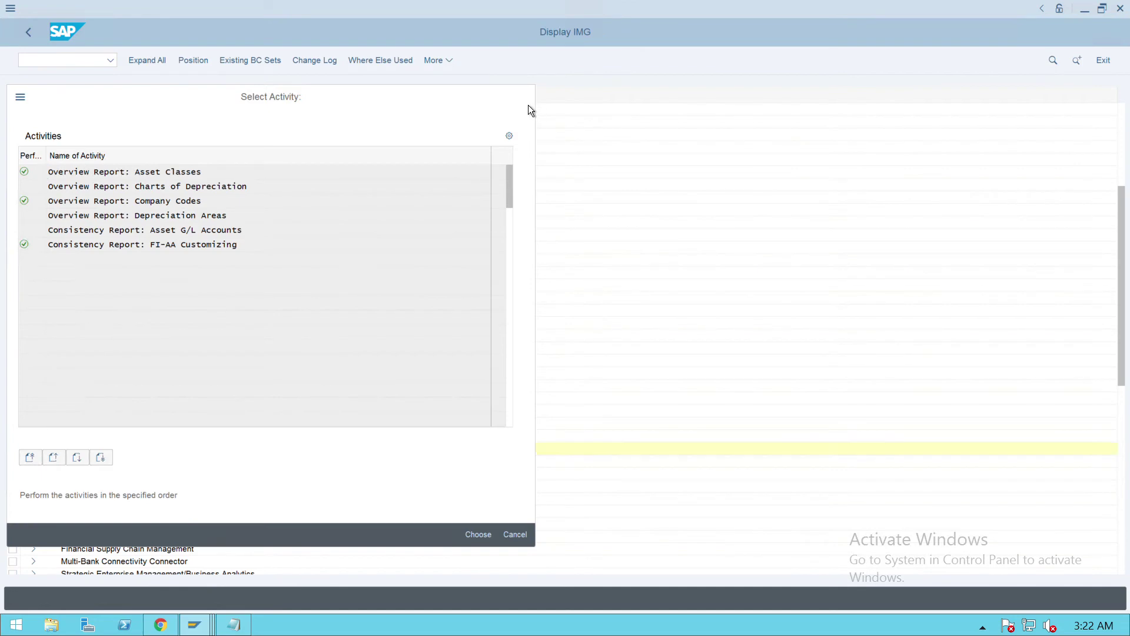
pyautogui.press('Escape')
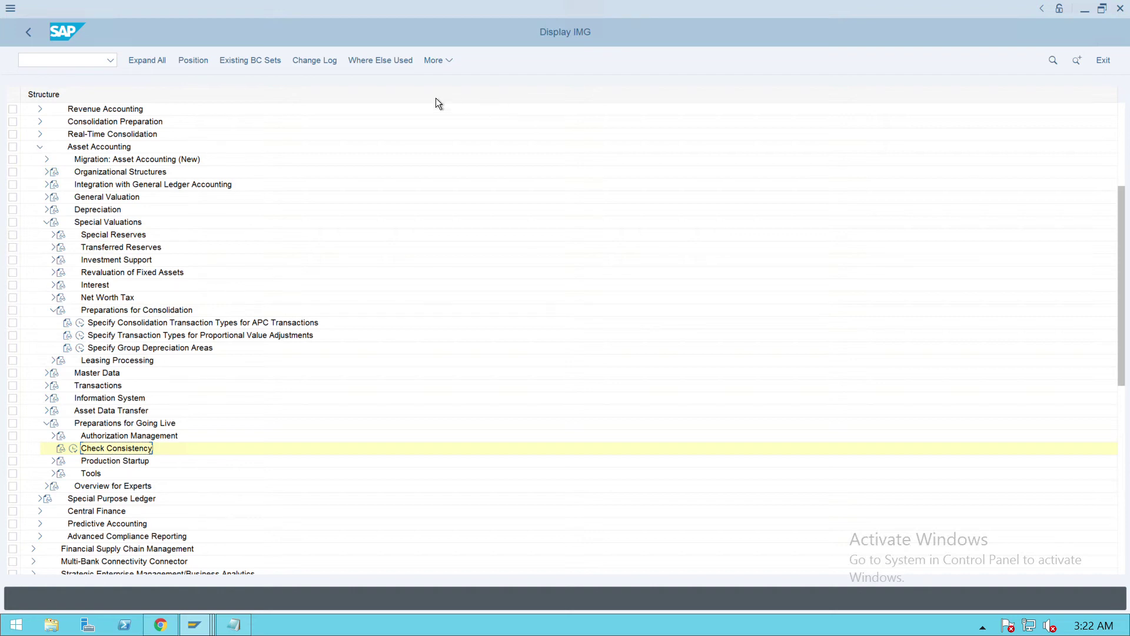
# Collapse the Preparations for Going Live, Preparations for Consolidation and Special Valuations nodes under Asset Accounting.
pyautogui.click(51, 430)
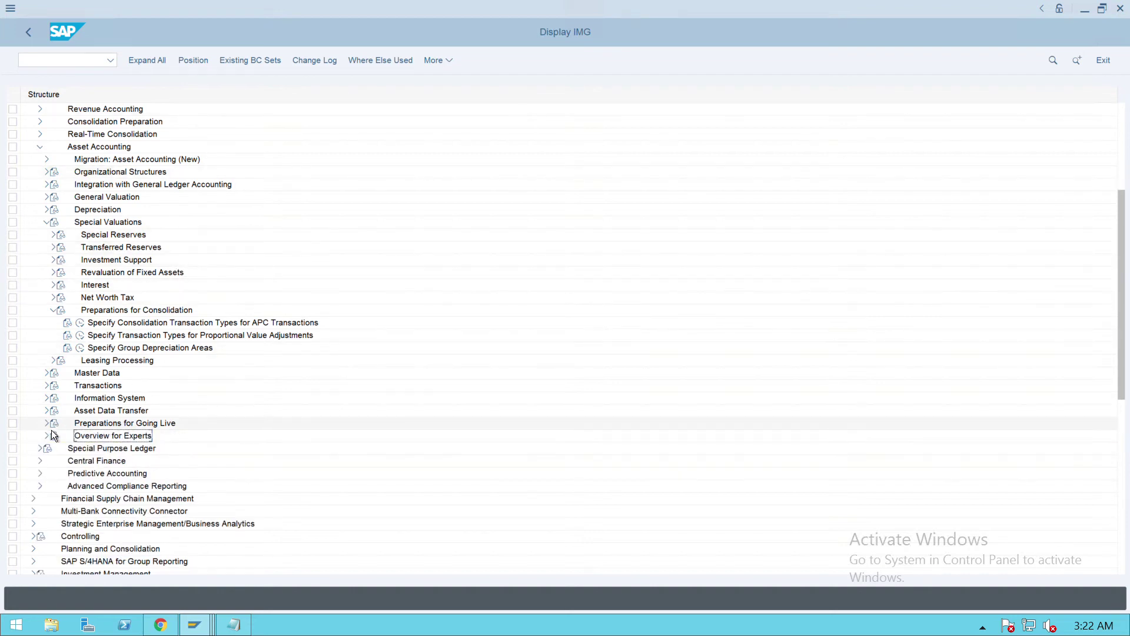
pyautogui.click(53, 310)
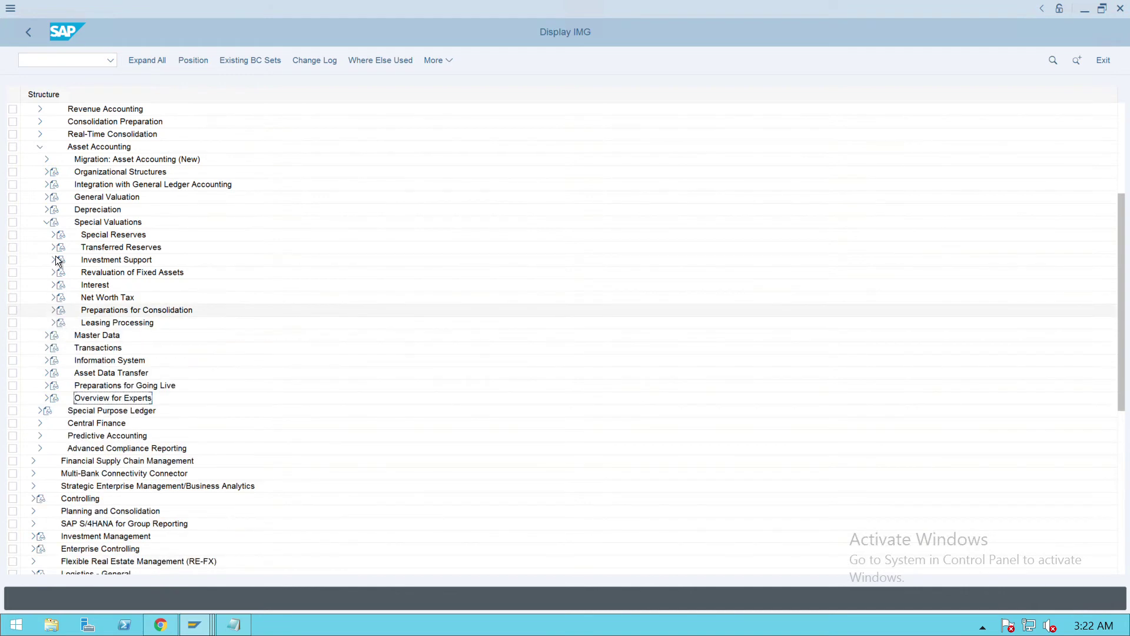
pyautogui.click(46, 222)
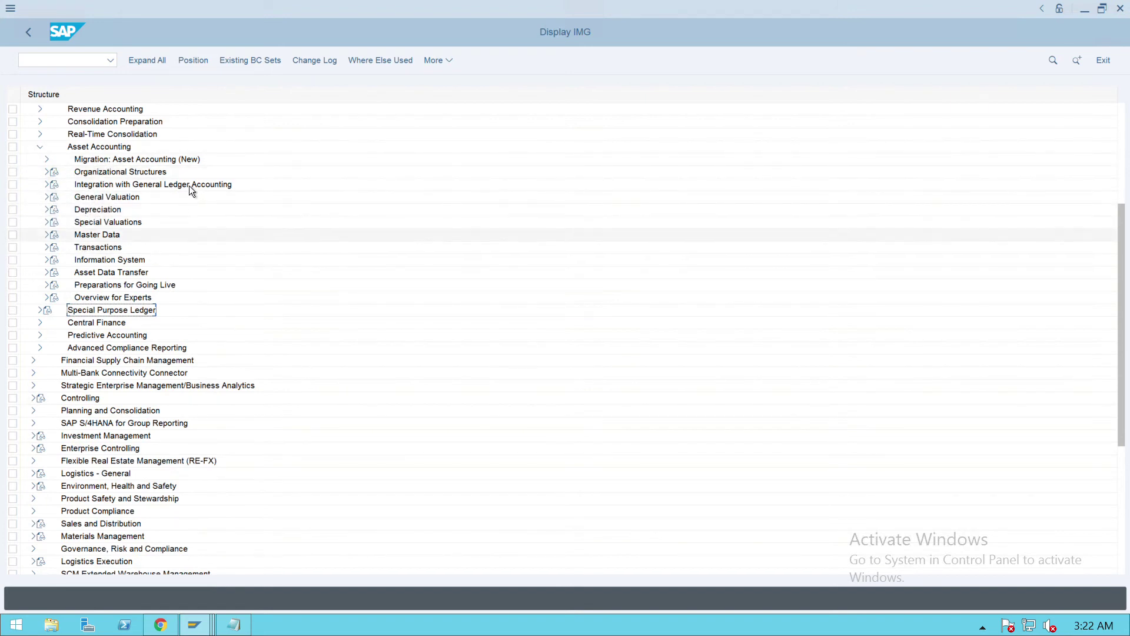
# Open Specify Posting Key for Asset Posting under Integration with General Ledger Accounting and review the ANC accounts for chart of accounts ITC.
pyautogui.click(129, 189)
pyautogui.click(47, 185)
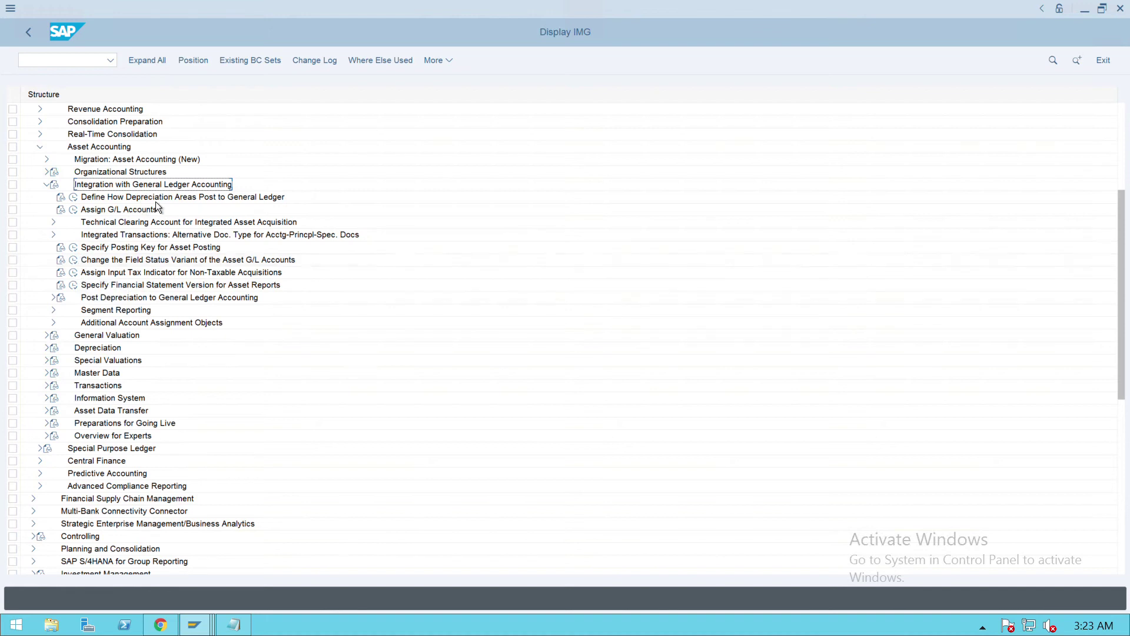
pyautogui.click(76, 248)
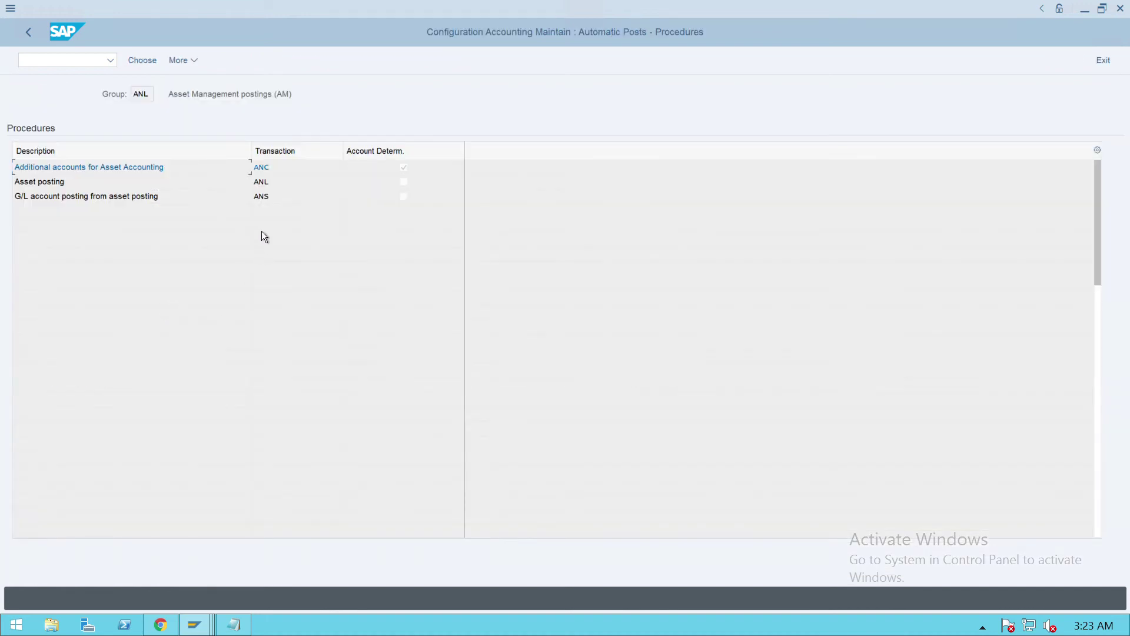
pyautogui.doubleClick(275, 175)
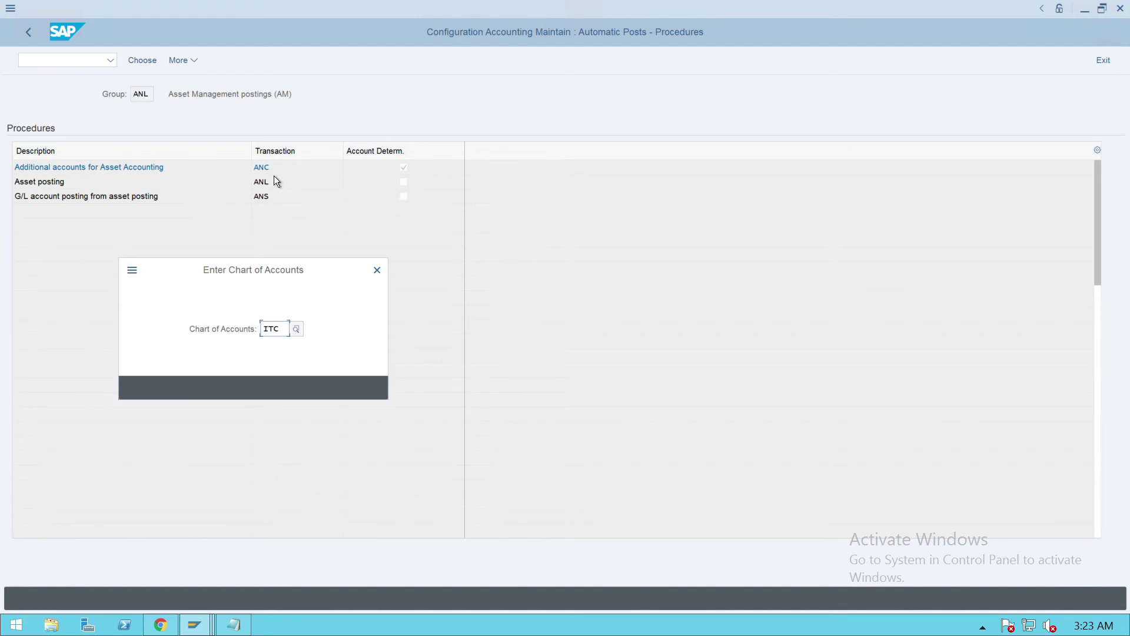
pyautogui.click(327, 389)
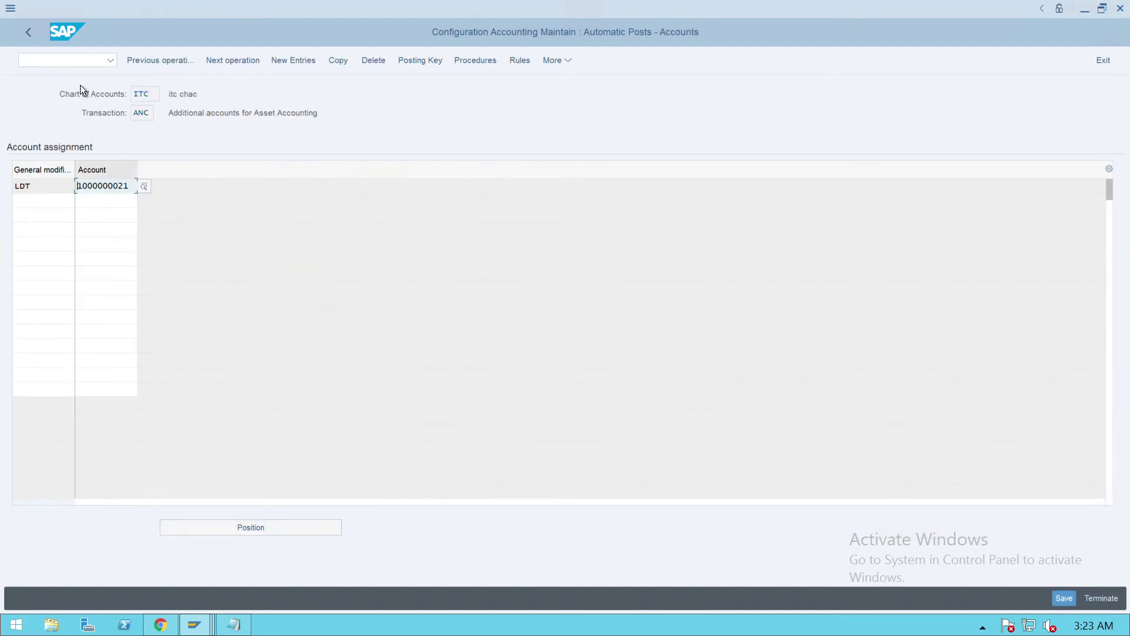
pyautogui.click(32, 36)
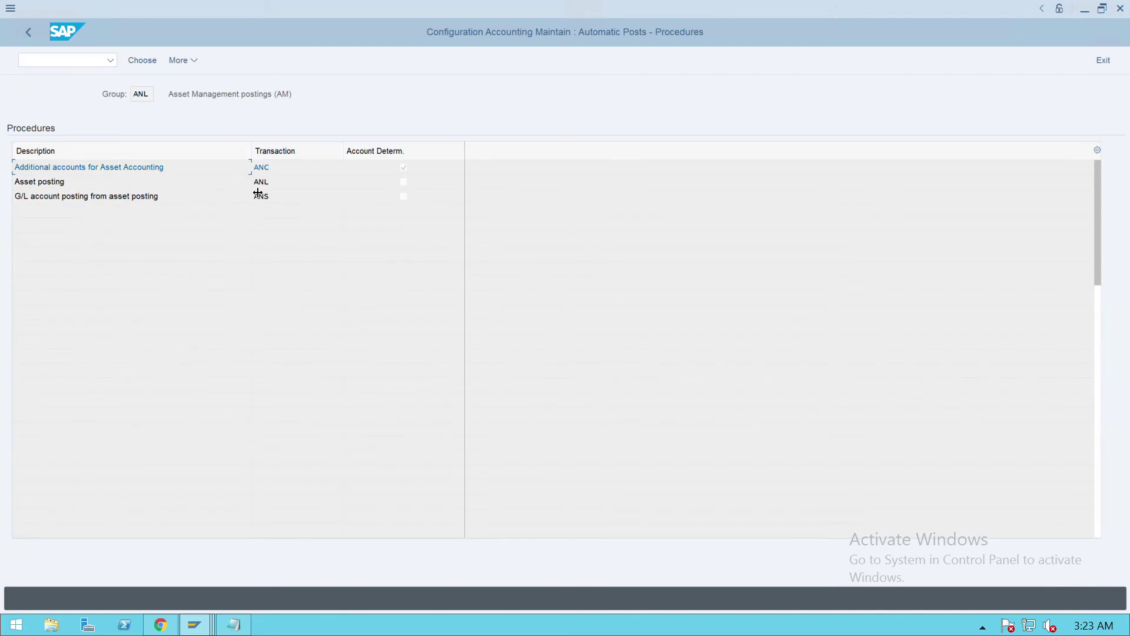
# Review the debit and credit posting keys of the ANL asset posting and ANS G/L account posting procedures.
pyautogui.doubleClick(270, 187)
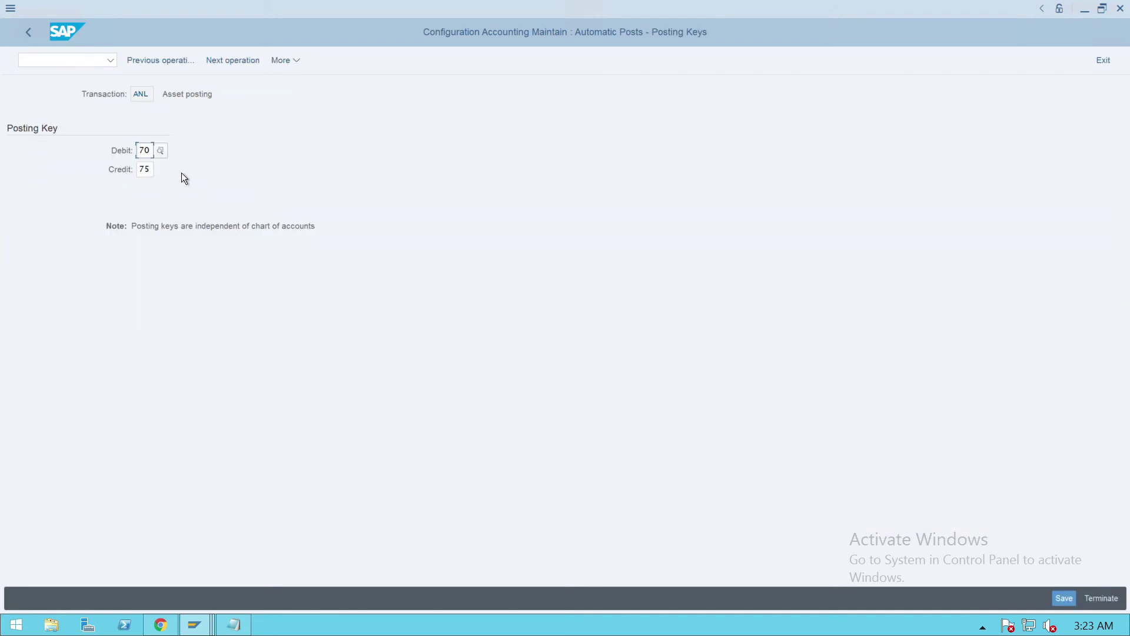
pyautogui.click(30, 38)
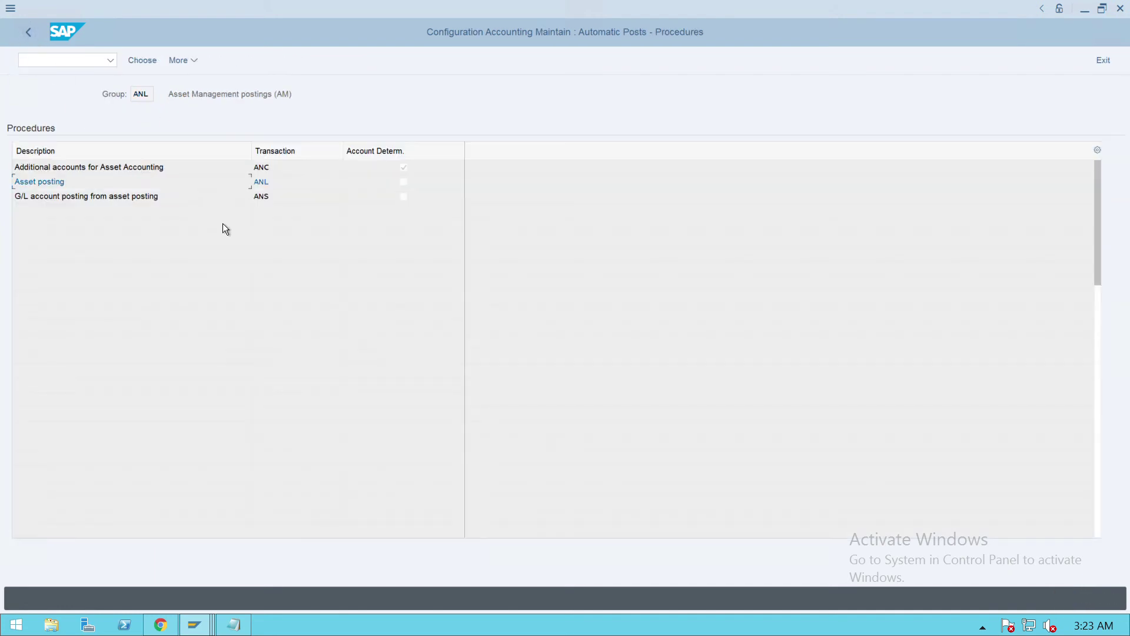
pyautogui.doubleClick(262, 197)
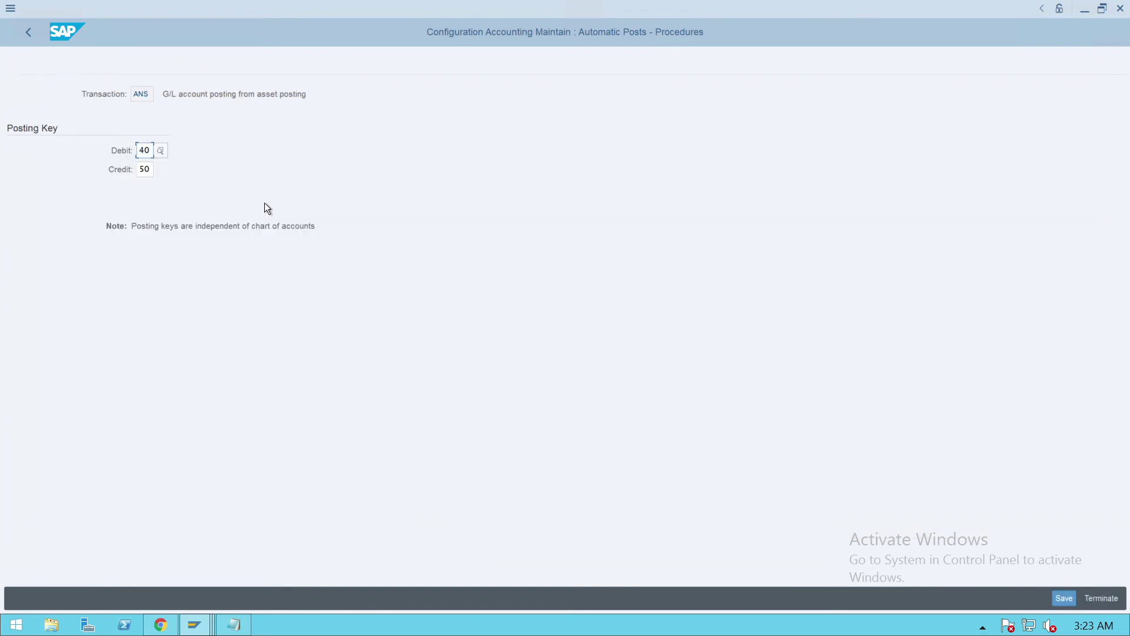
pyautogui.click(40, 41)
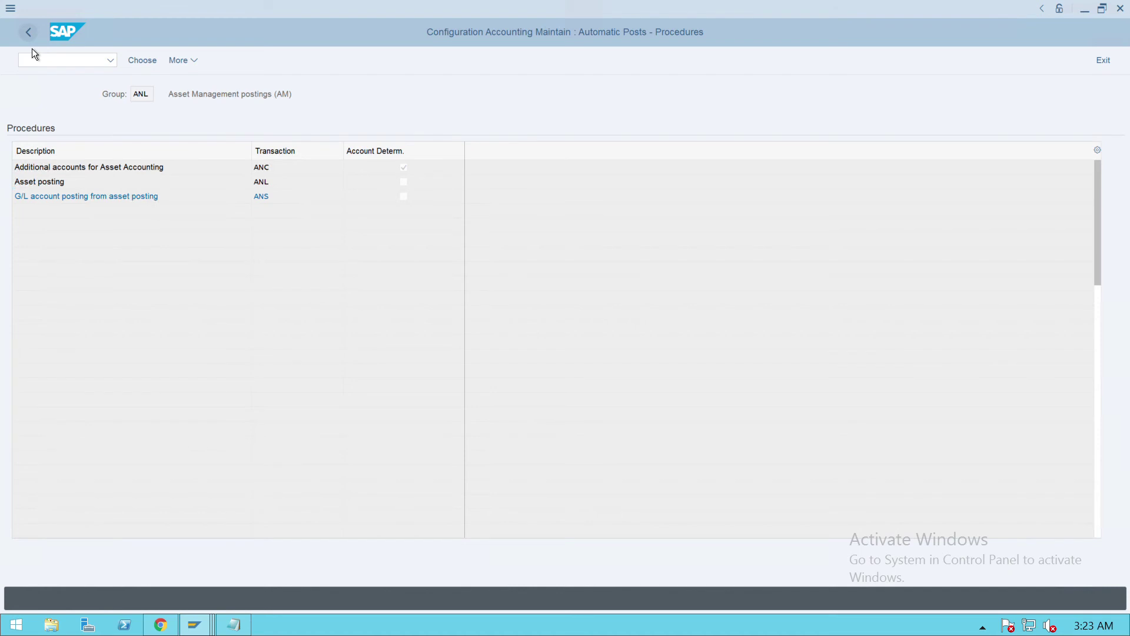
# Leave the posting procedures and the current IMG structure, then reopen the SAP Reference IMG at its top level.
pyautogui.click(31, 46)
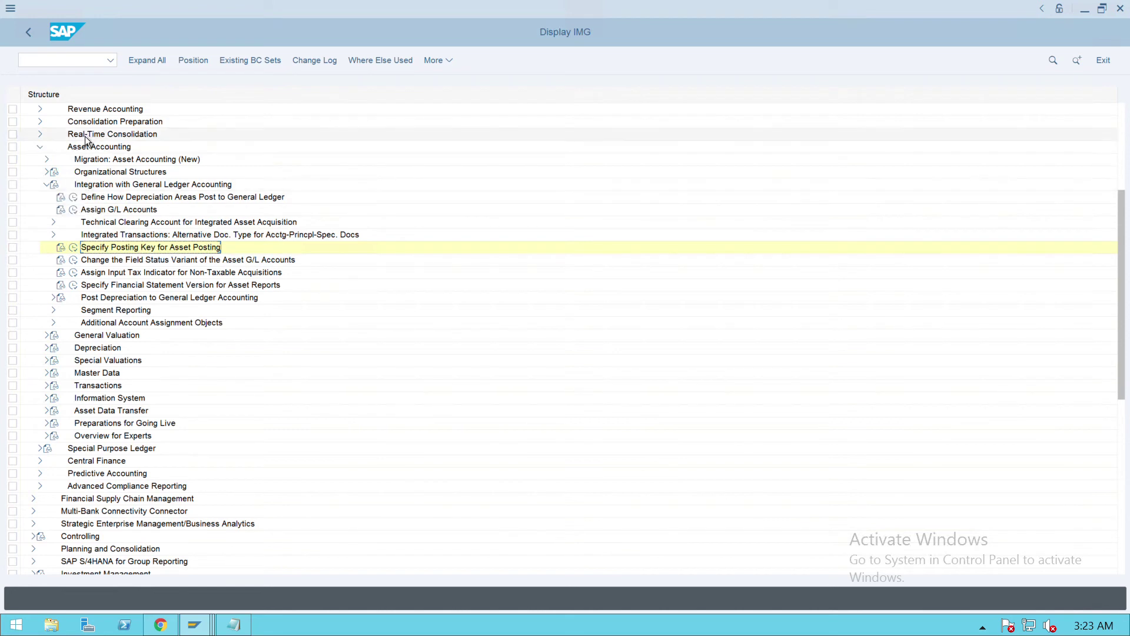
pyautogui.click(33, 39)
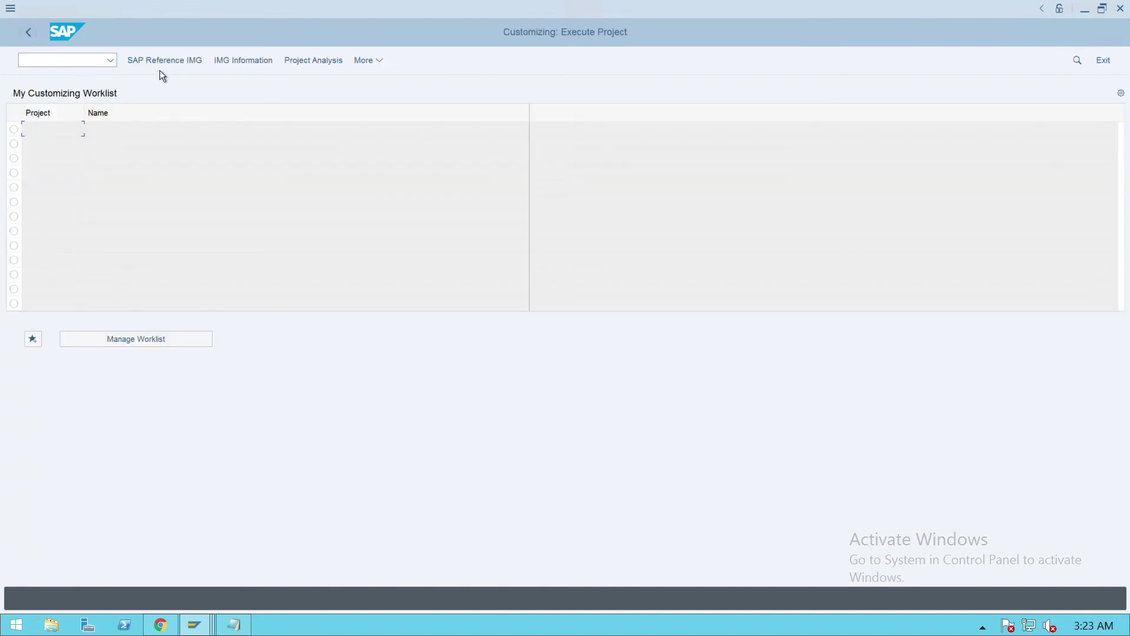
pyautogui.click(160, 67)
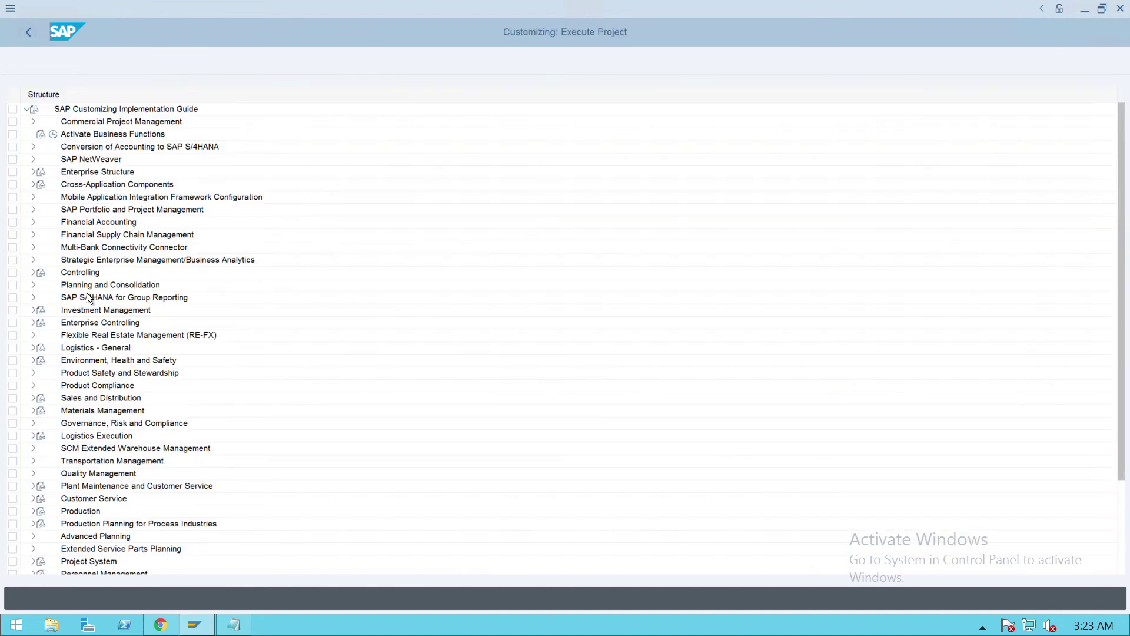
# Leave the IMG for SAP Easy Access and open Balance Carryforward with transaction FAGLGVTR.
pyautogui.hotkey('alt', 'Tab')
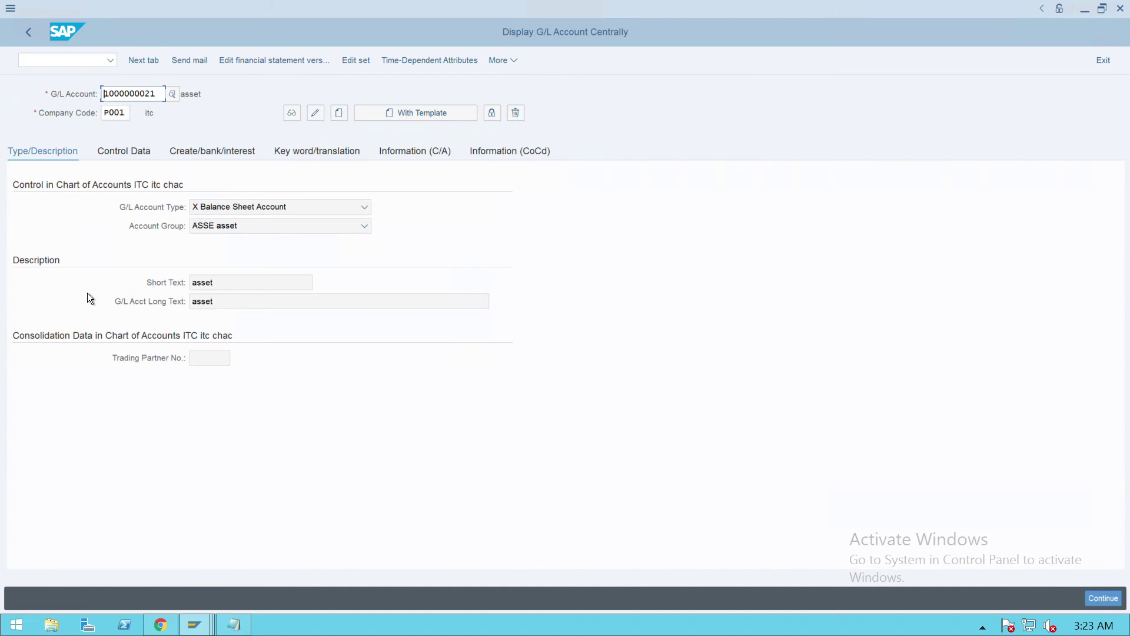
pyautogui.hotkey('alt', 'Tab')
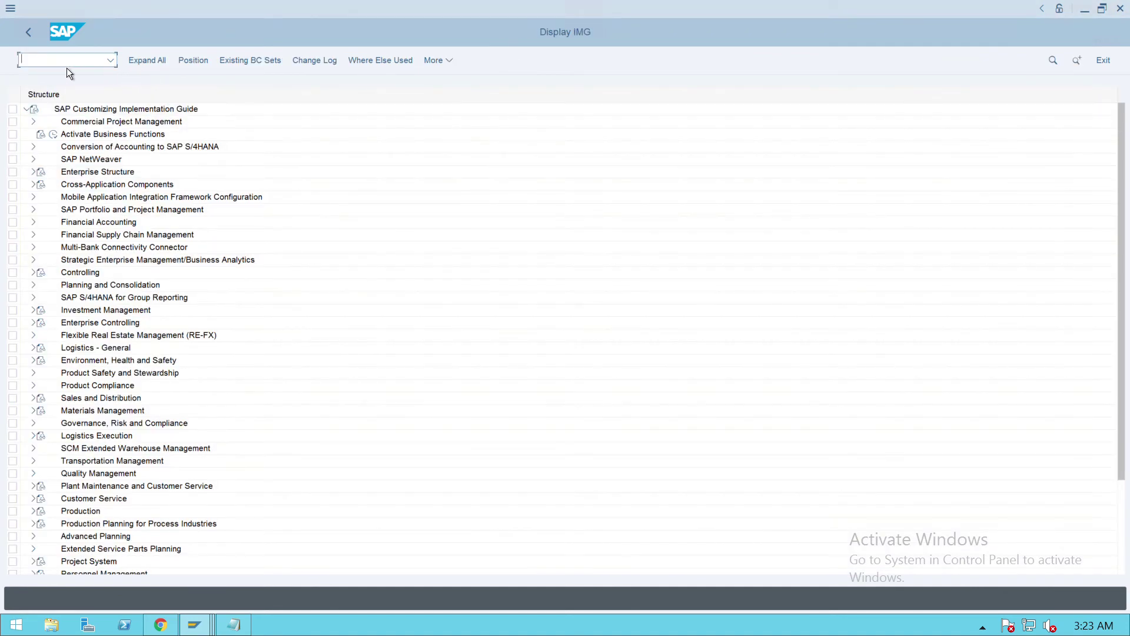
pyautogui.write('/n')
pyautogui.press('Return')
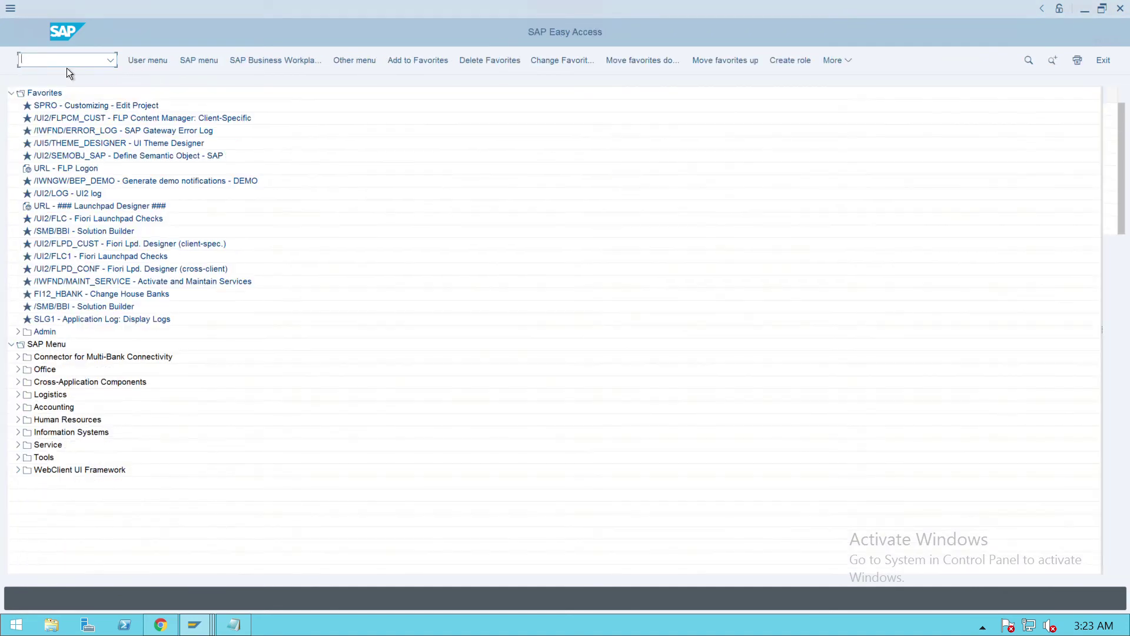
pyautogui.click(115, 69)
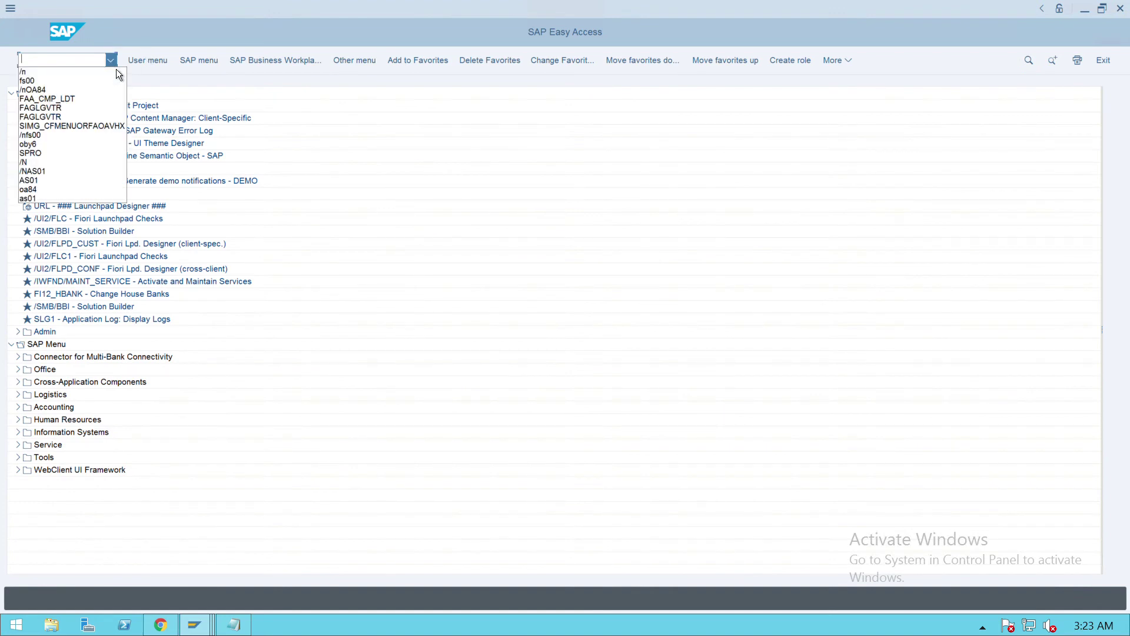
pyautogui.click(71, 112)
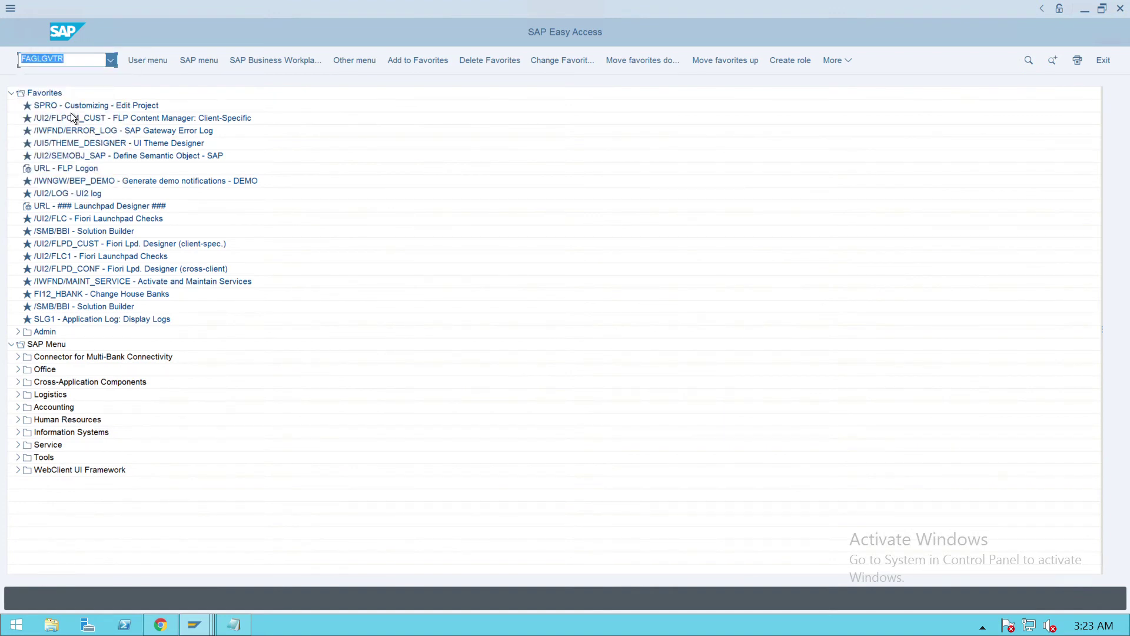
pyautogui.click(76, 65)
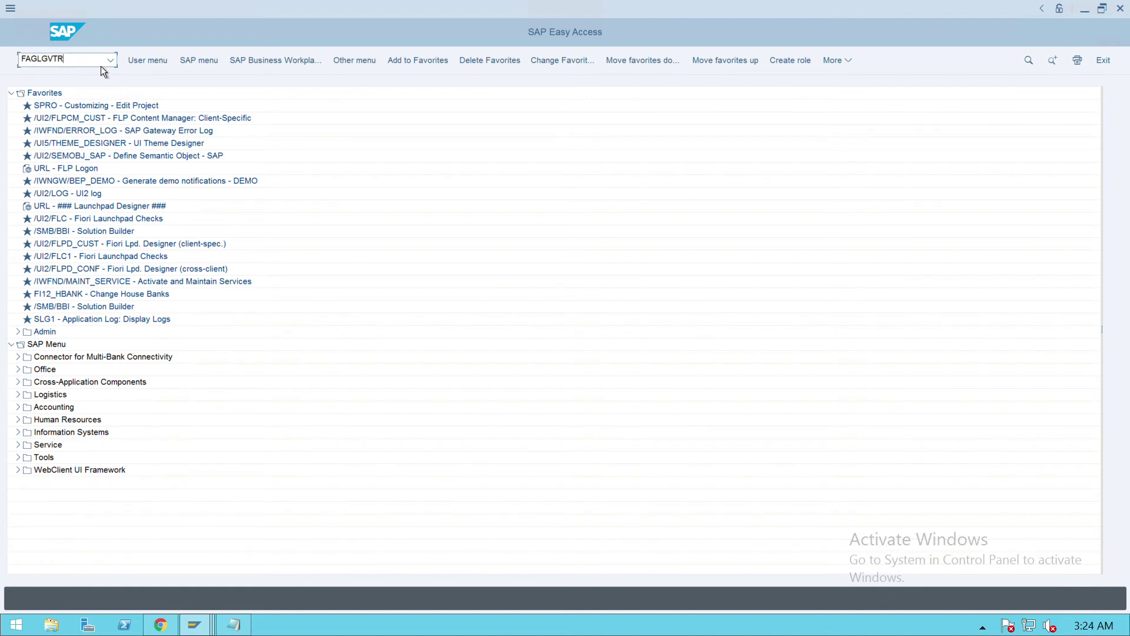
pyautogui.press('Return')
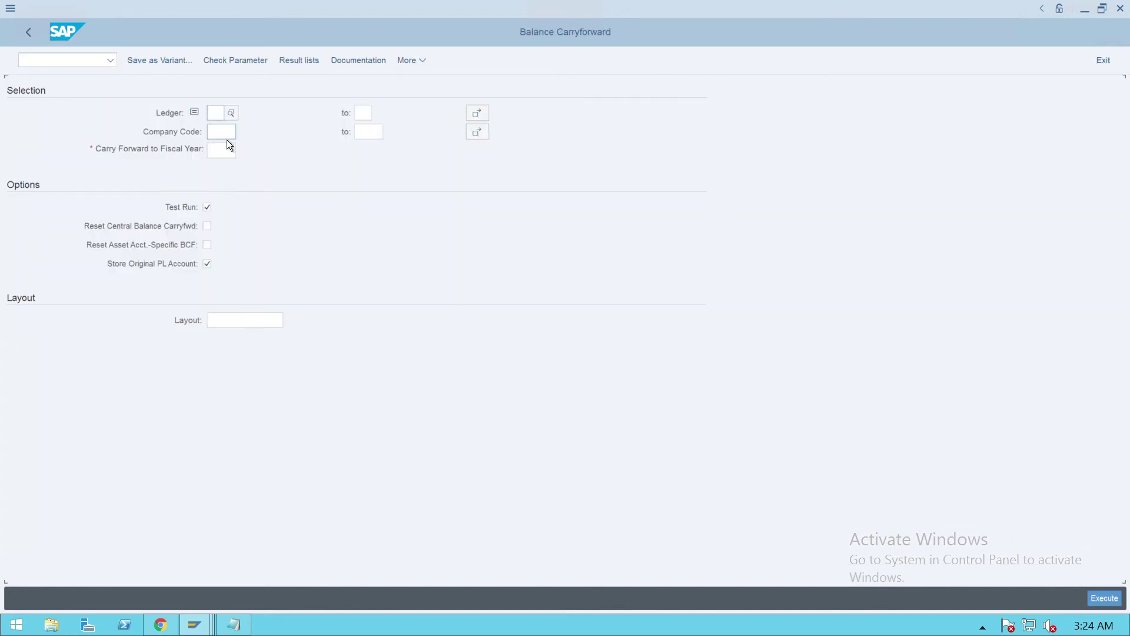
# Execute a test run of the balance carryforward for company code P001 and fiscal year 2020.
pyautogui.write('p')
pyautogui.press('Down')
pyautogui.press('Tab')
pyautogui.press('Tab')
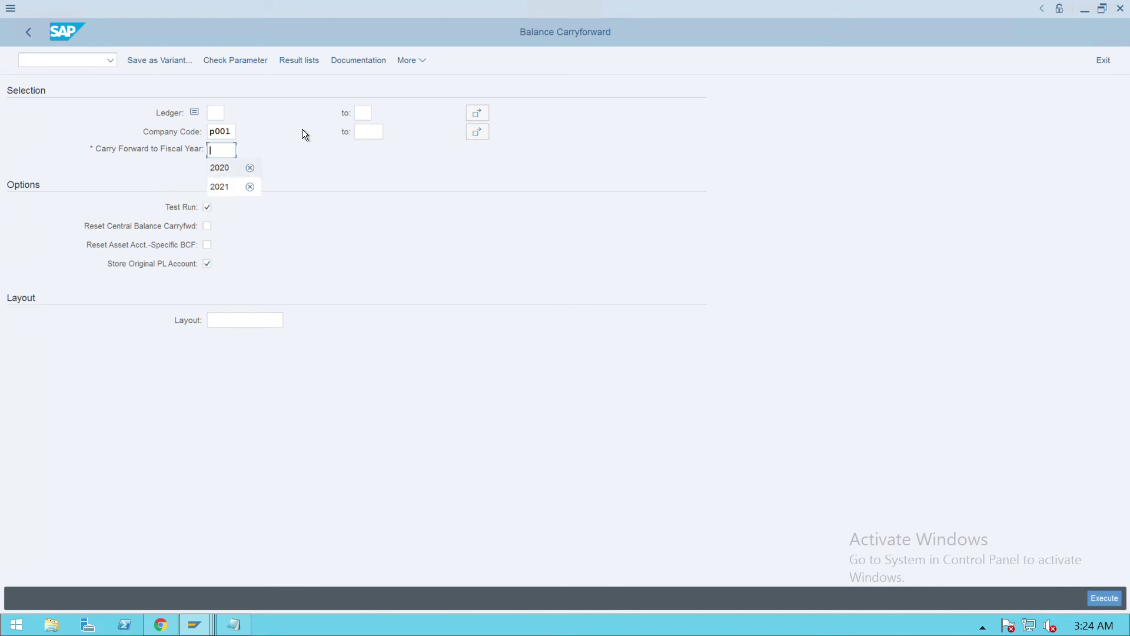
pyautogui.press('Down')
pyautogui.press('Tab')
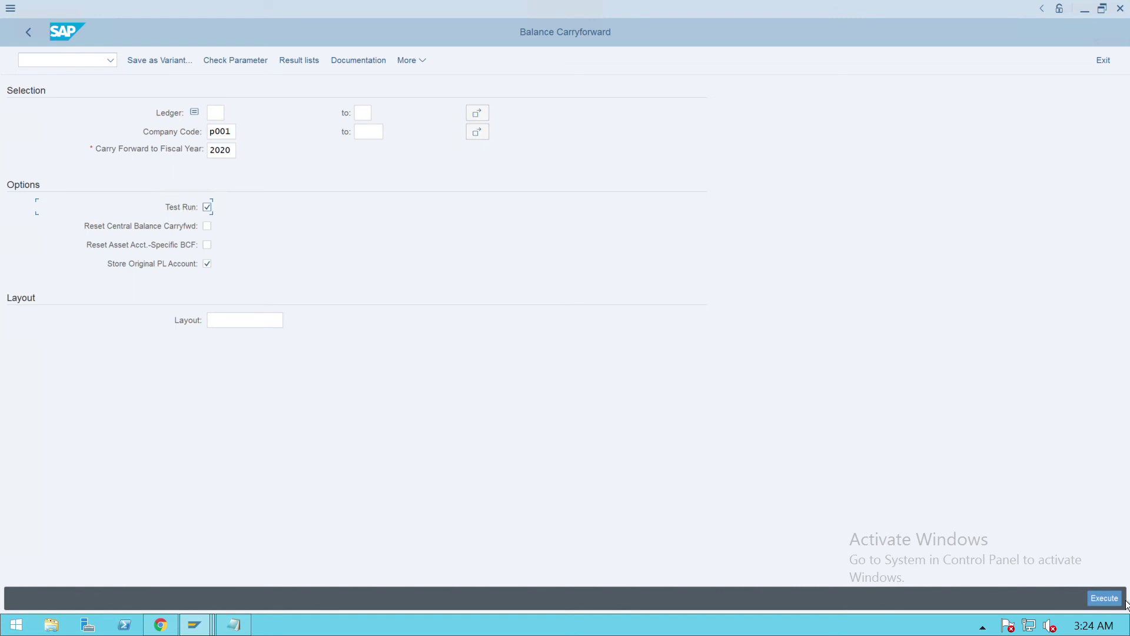
pyautogui.click(1104, 597)
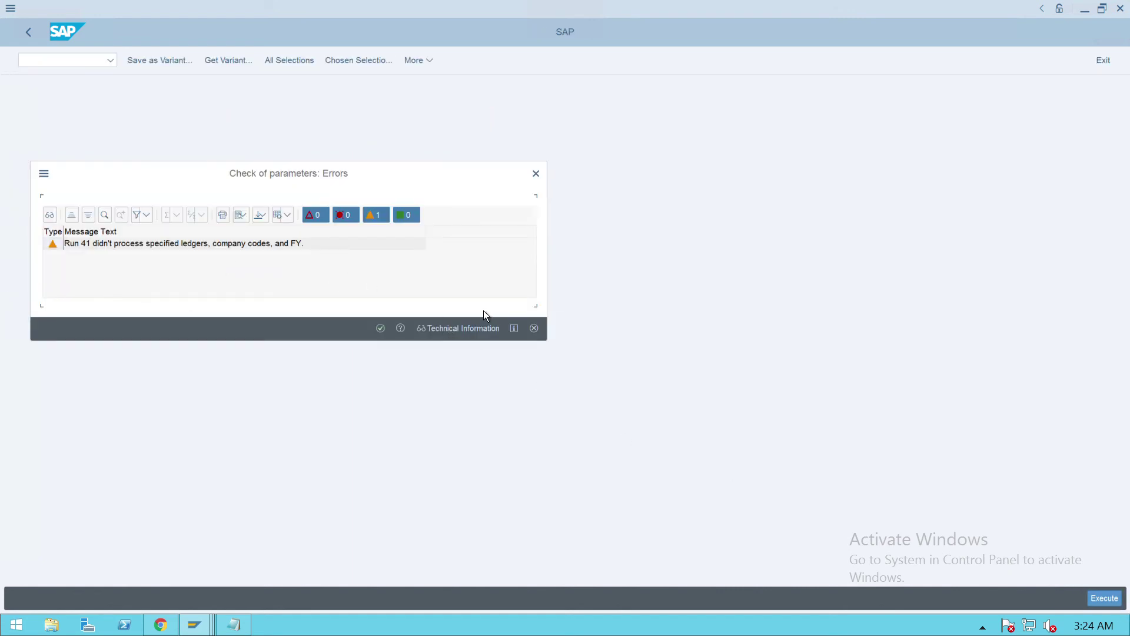
pyautogui.press('Return')
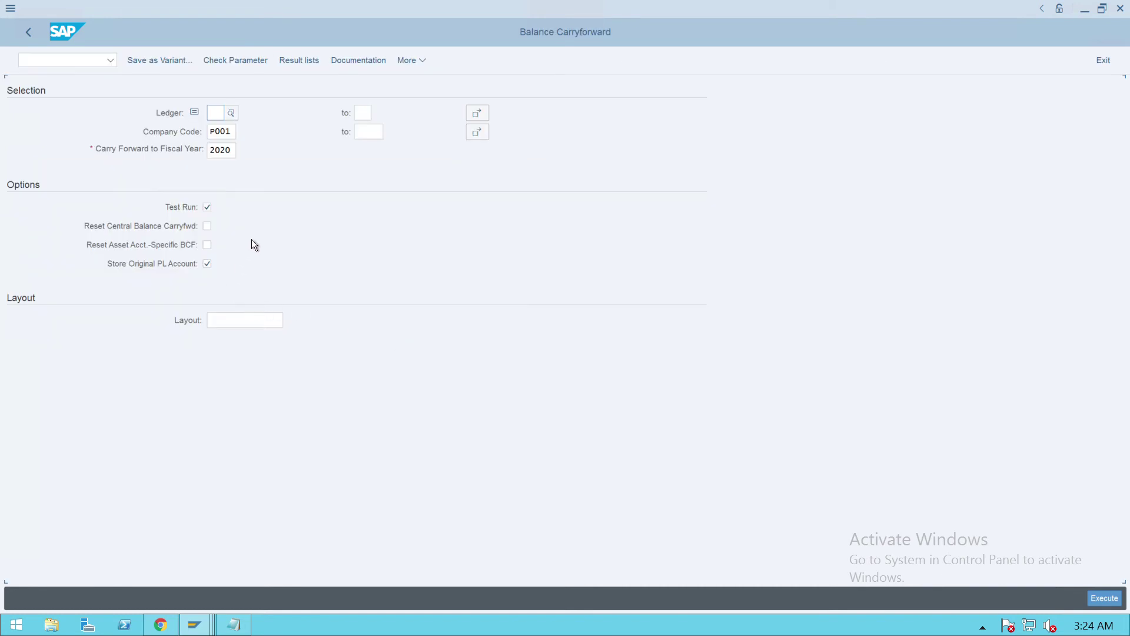
# Execute the balance carryforward with Test Run and Store Original PL Account deselected, then return to SAP Easy Access.
pyautogui.click(207, 207)
pyautogui.click(207, 264)
pyautogui.click(1102, 603)
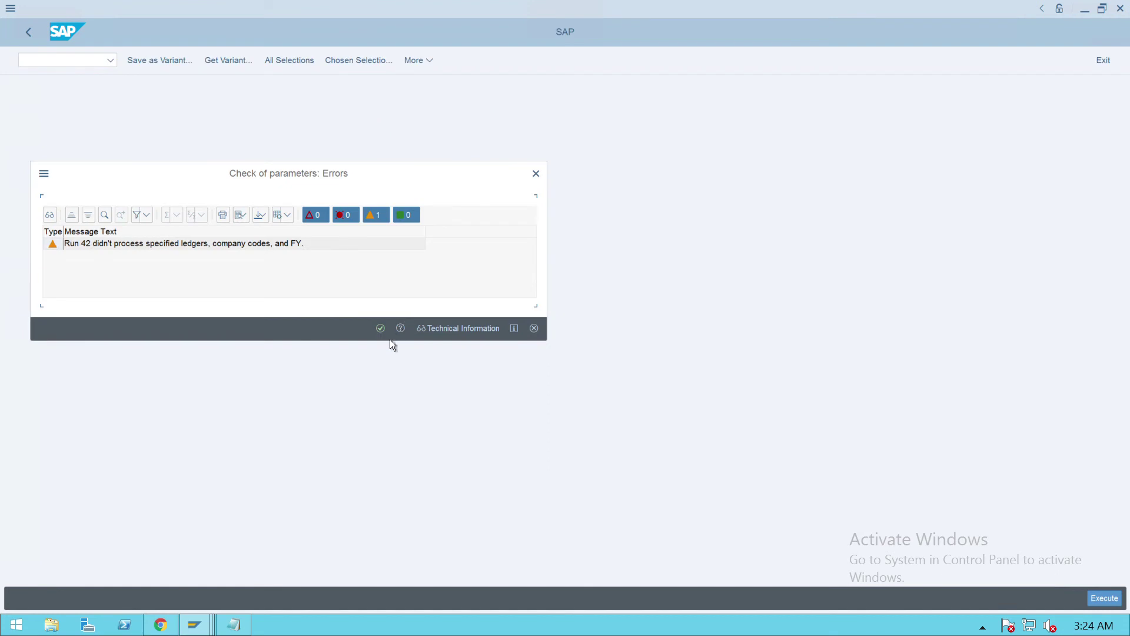
pyautogui.press('Return')
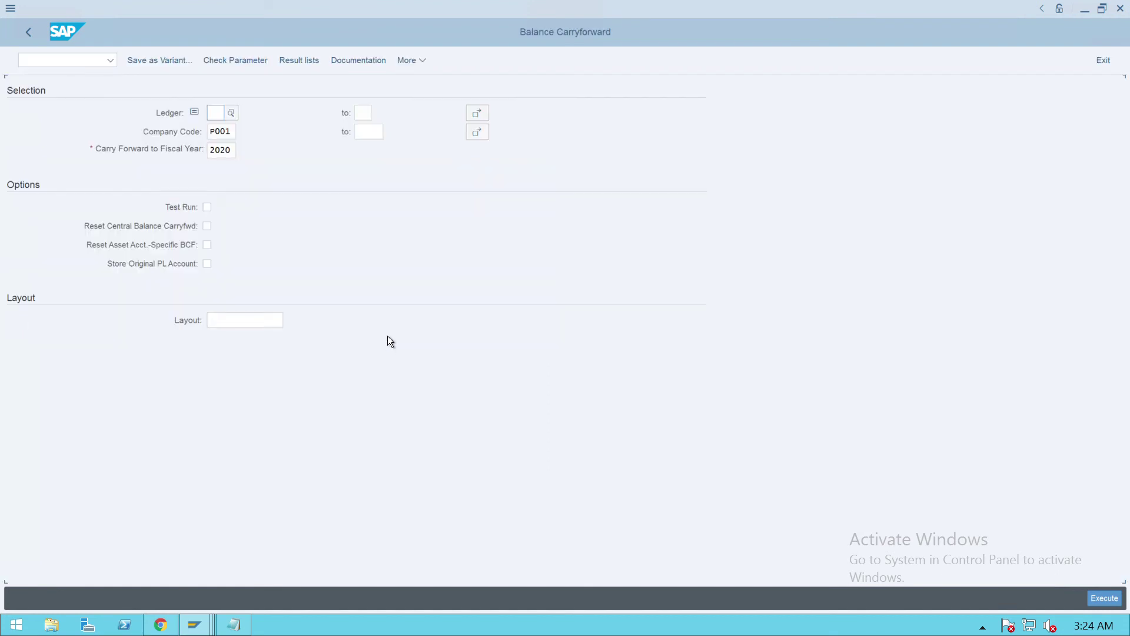
pyautogui.click(28, 33)
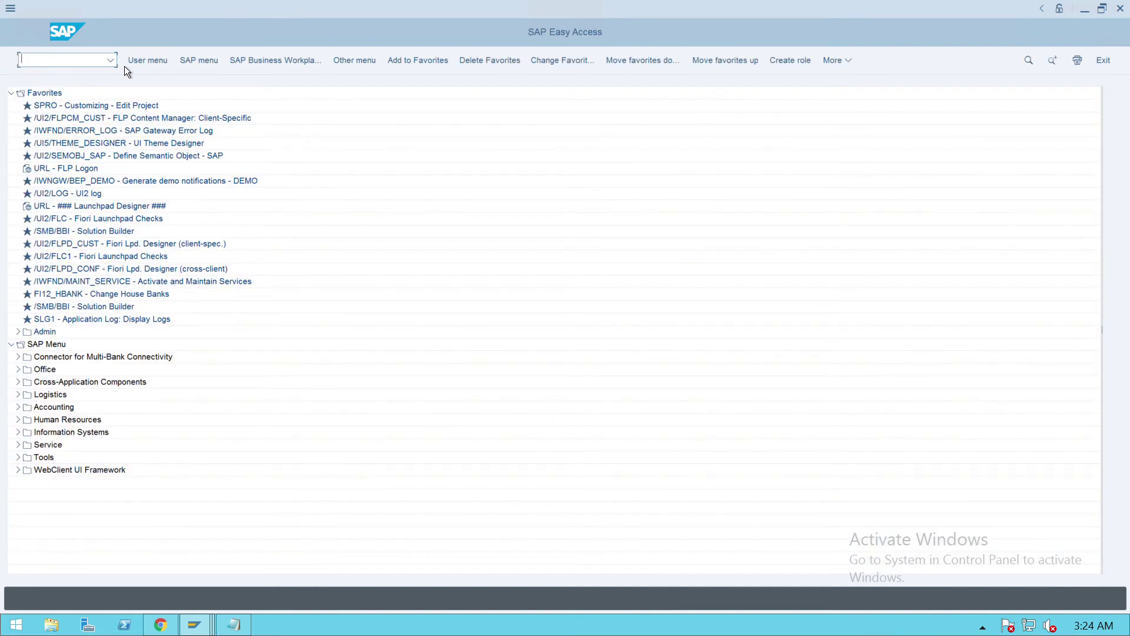
# Try to create an asset of class P001 in company code P001 with transaction AS01, leaving its master data unsaved.
pyautogui.write('/nas01')
pyautogui.press('Return')
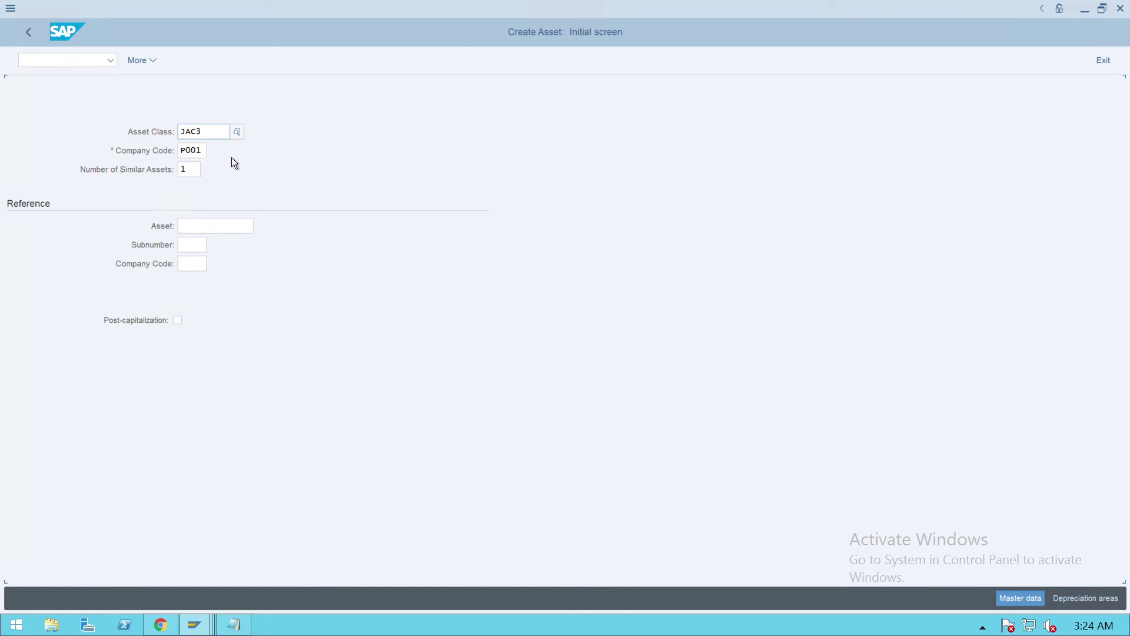
pyautogui.press('BackSpace')
pyautogui.press('BackSpace')
pyautogui.press('BackSpace')
pyautogui.press('BackSpace')
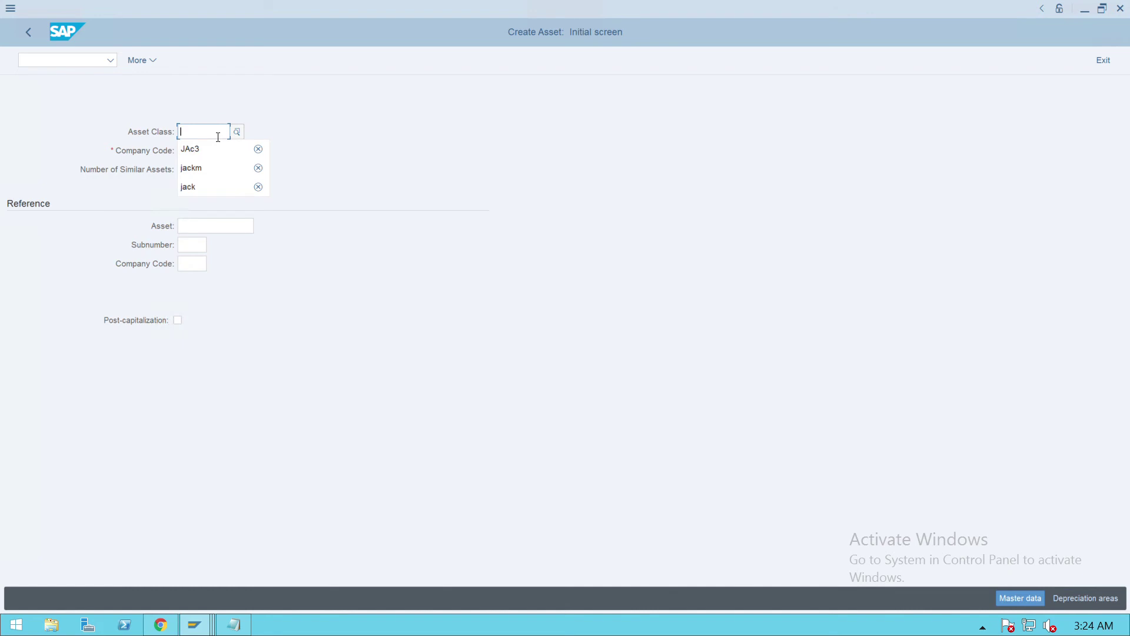
pyautogui.write('p0021')
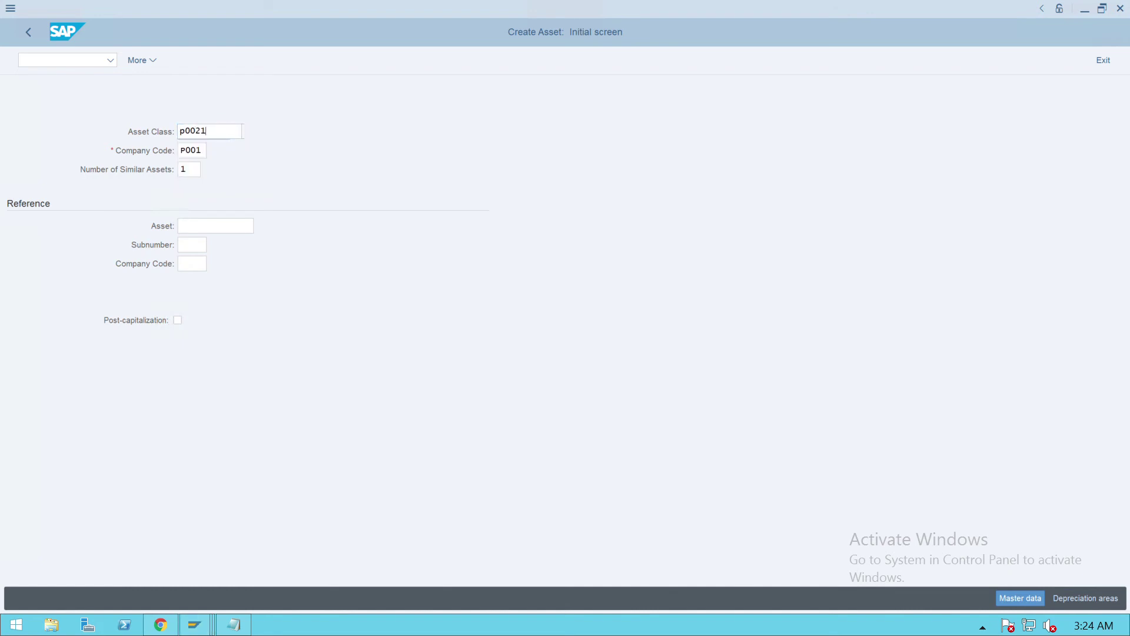
pyautogui.press('BackSpace')
pyautogui.press('BackSpace')
pyautogui.write('1')
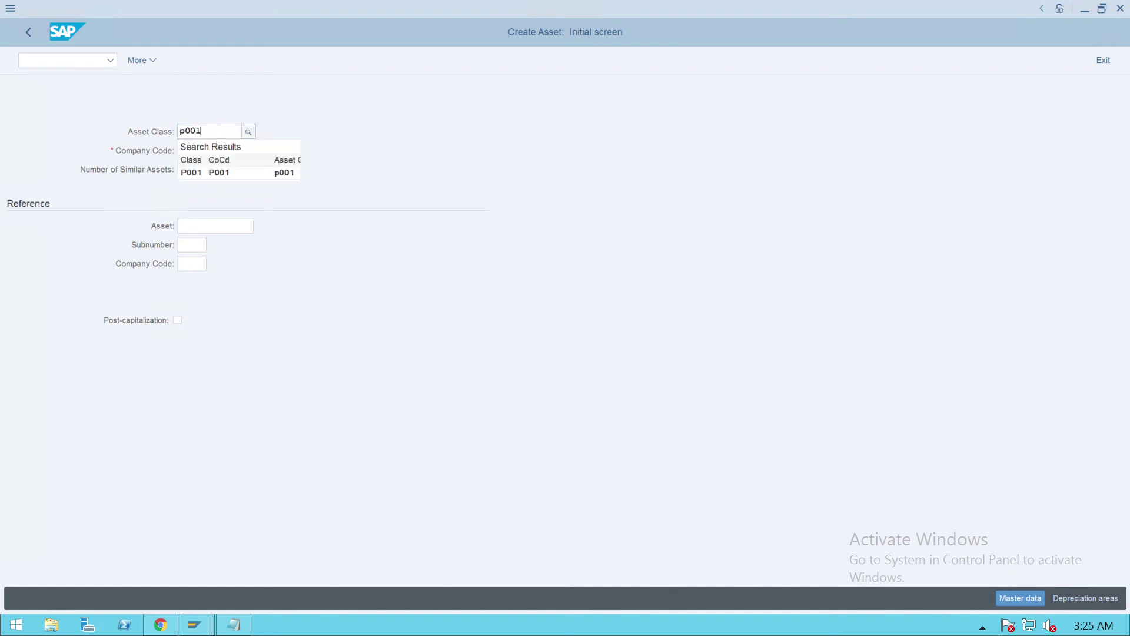
pyautogui.press('Return')
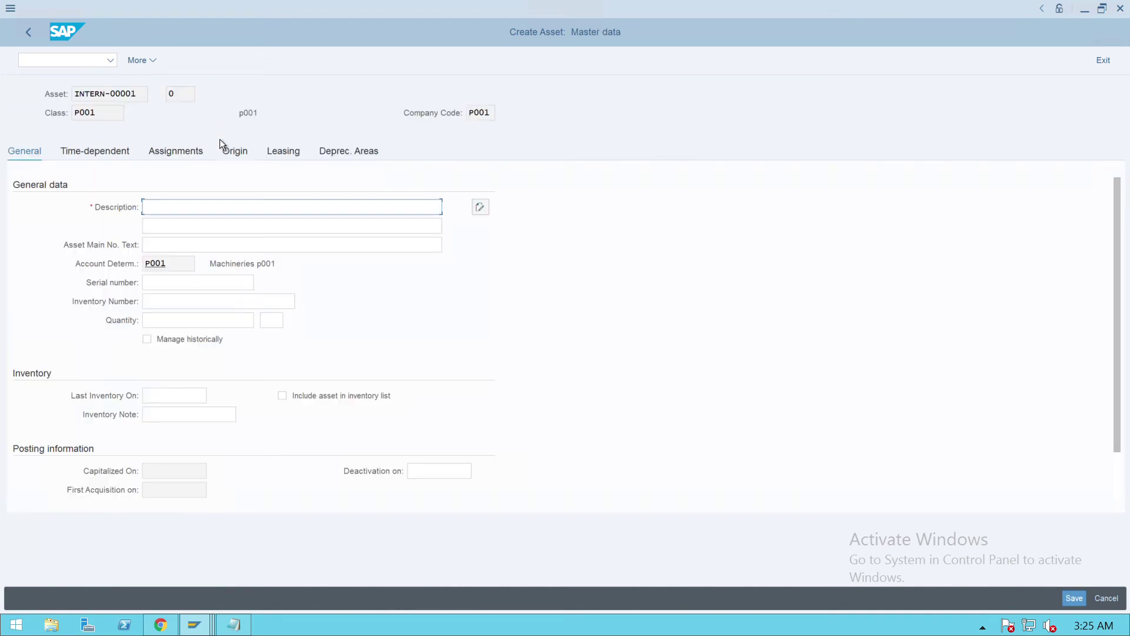
pyautogui.click(317, 151)
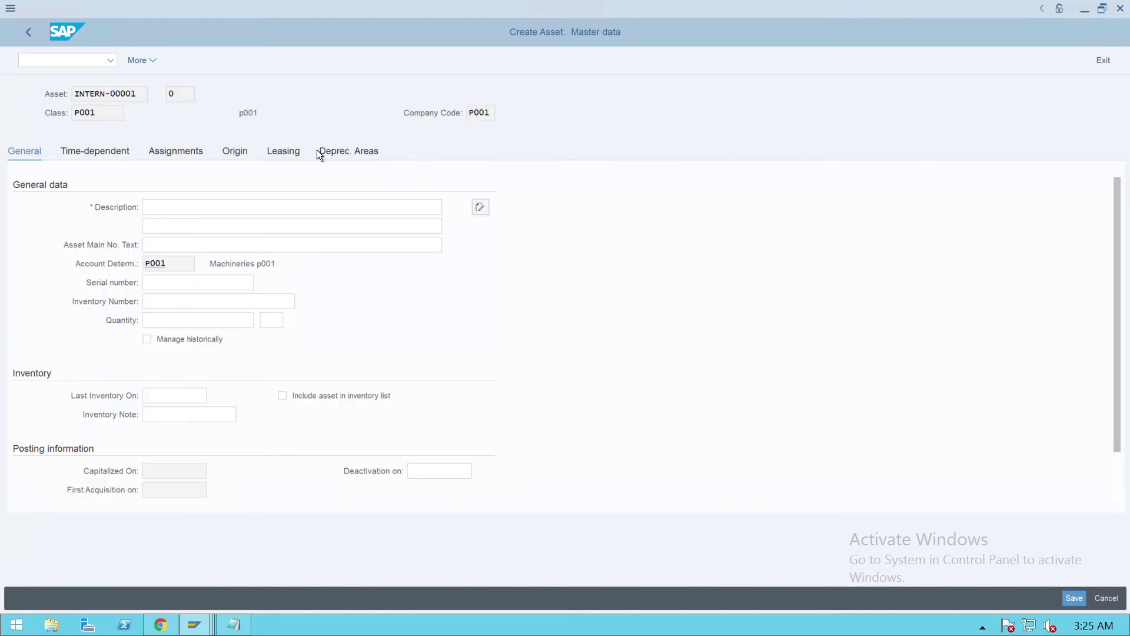
pyautogui.hotkey('shift', 'F3')
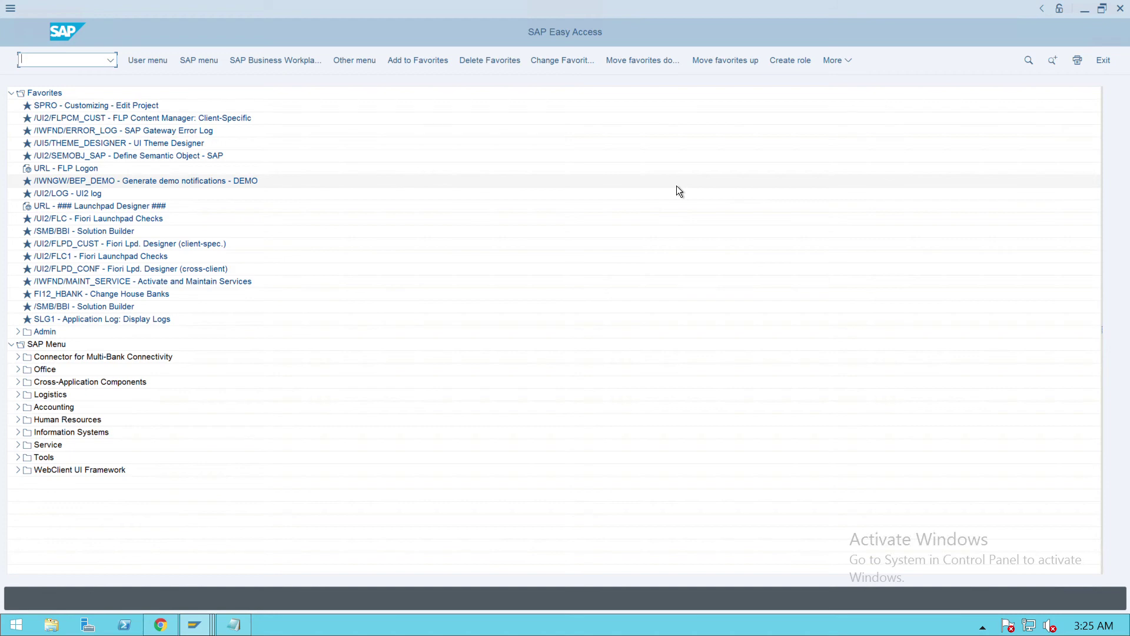
# Start creating cost center Admin in controlling area A000 with transaction KS01, valid from 01.01.2021.
pyautogui.write('ks01')
pyautogui.press('Return')
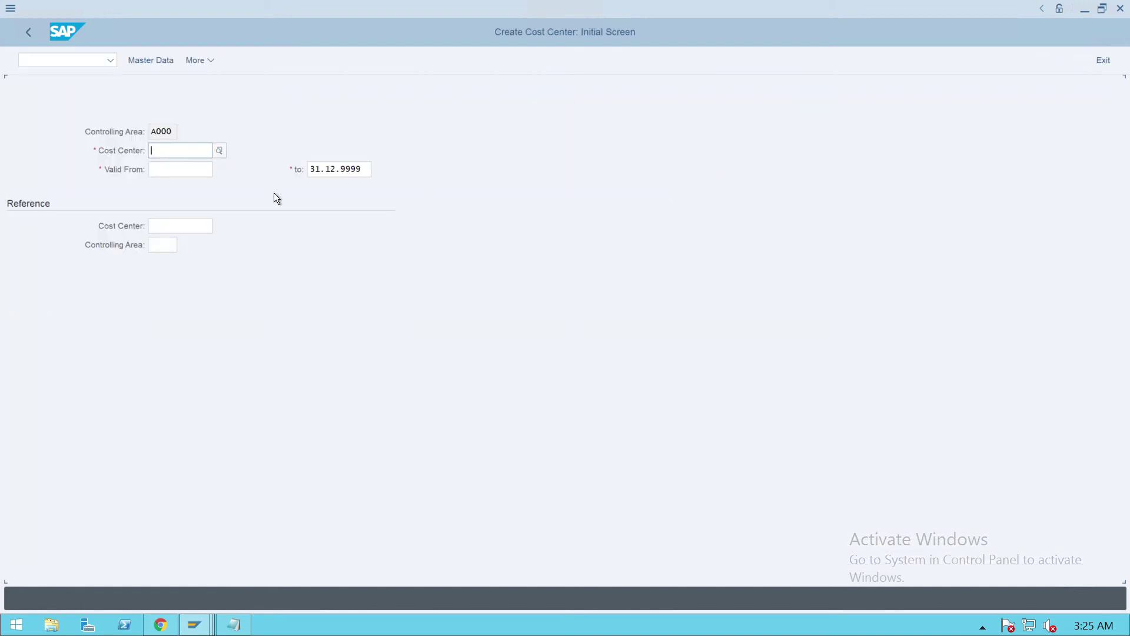
pyautogui.press('BackSpace')
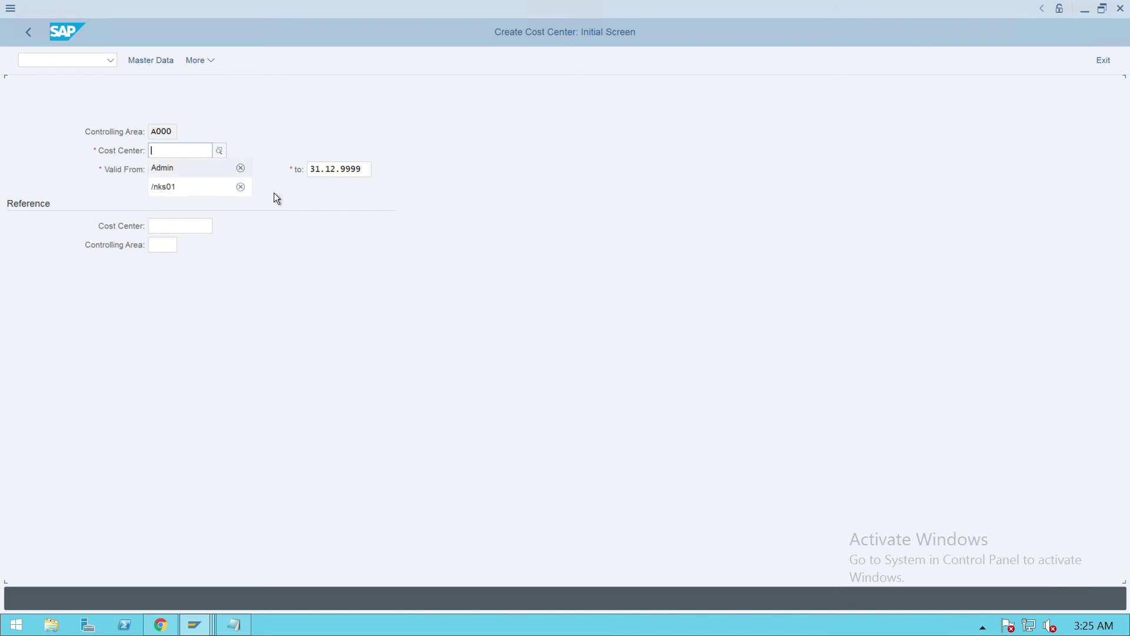
pyautogui.press('Down')
pyautogui.press('Tab')
pyautogui.press('Tab')
pyautogui.press('Tab')
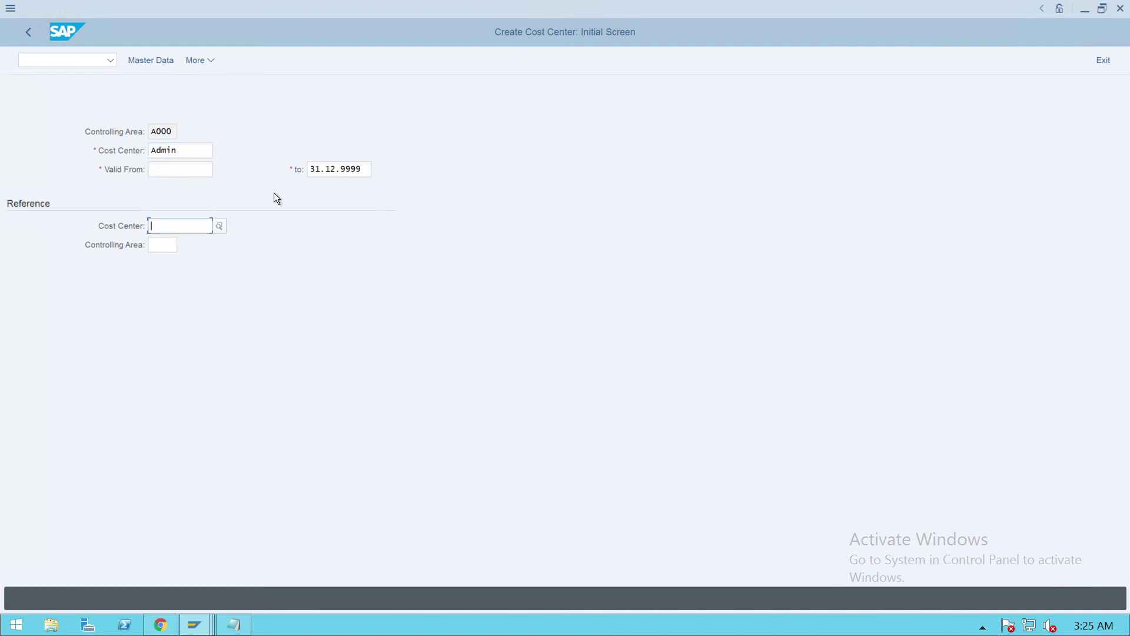
pyautogui.click(209, 176)
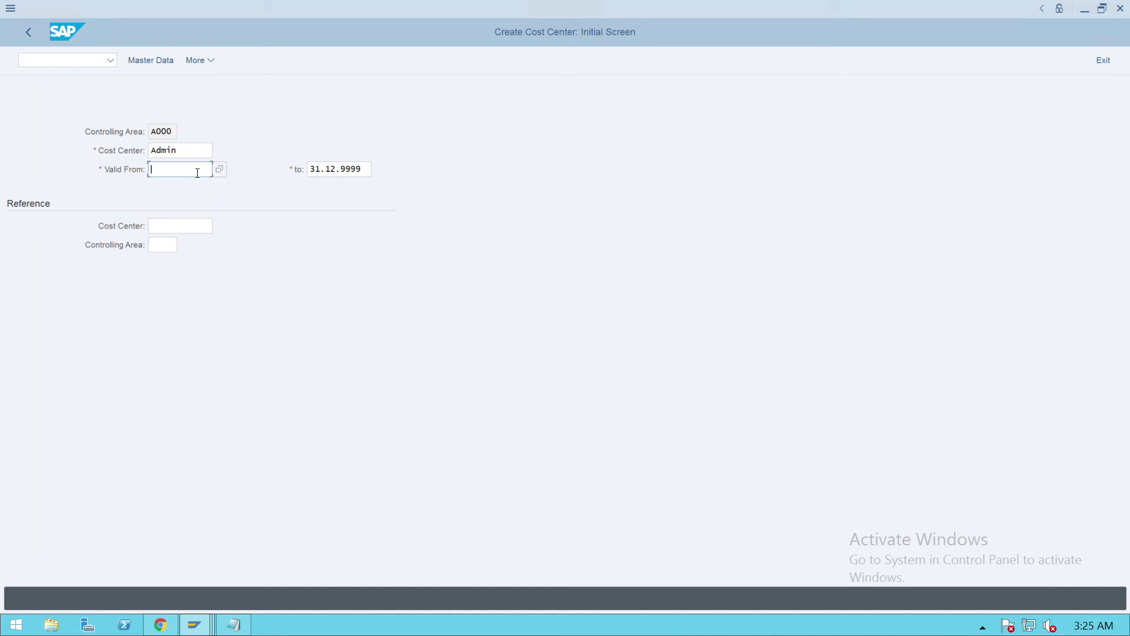
pyautogui.click(197, 172)
pyautogui.write('01.01.2021')
pyautogui.press('Return')
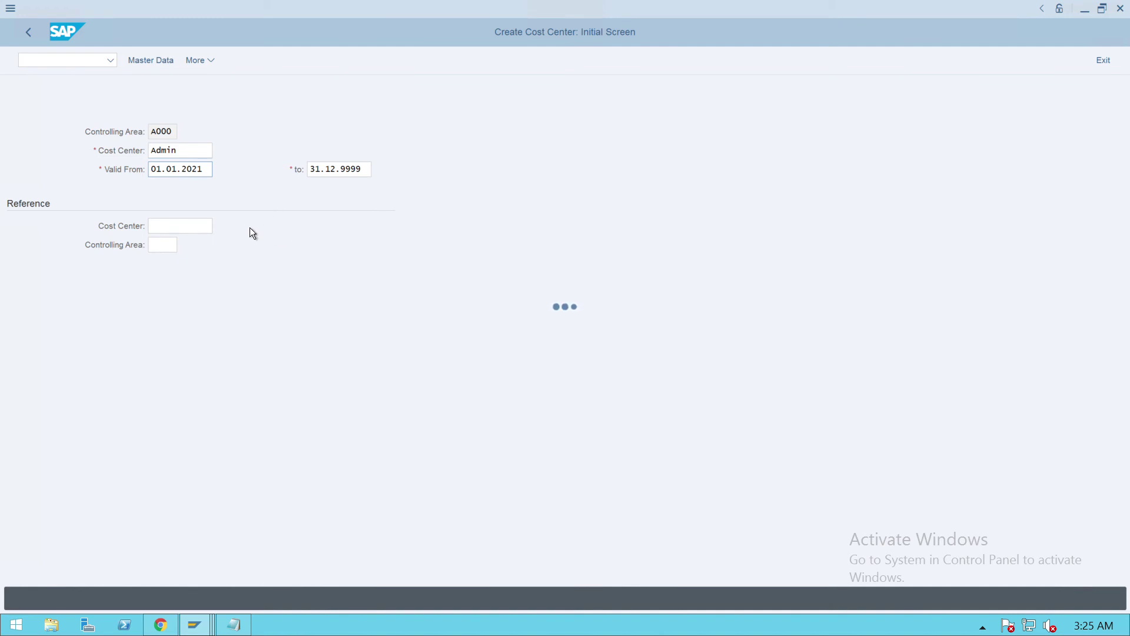
# Name the cost center p001 and describe it as p001 admin.
pyautogui.write('i')
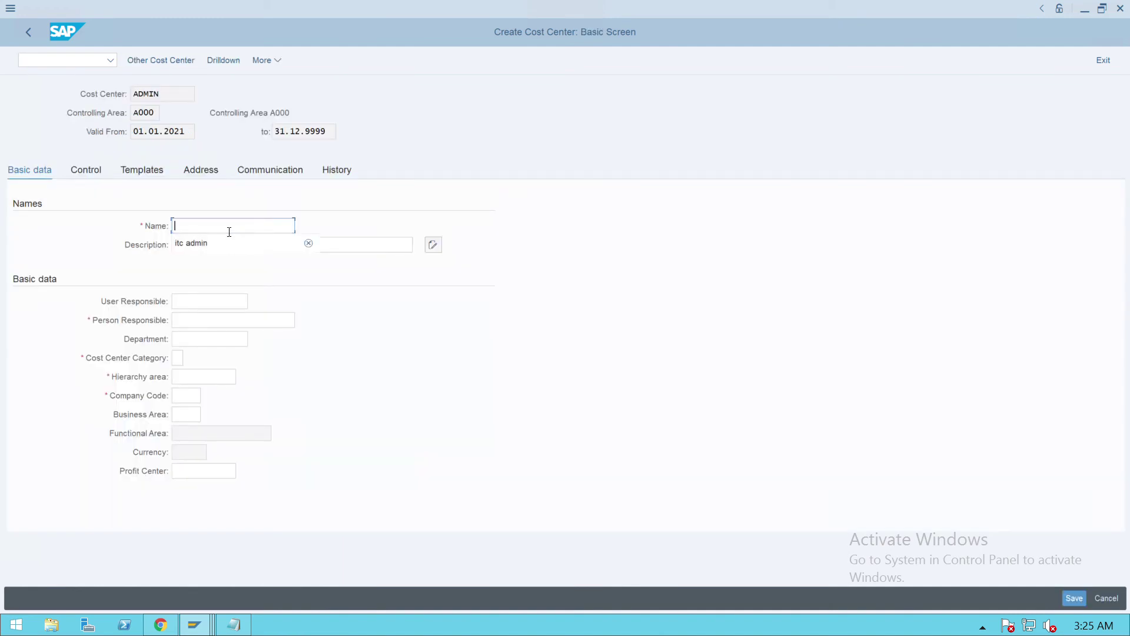
pyautogui.press('Down')
pyautogui.press('Tab')
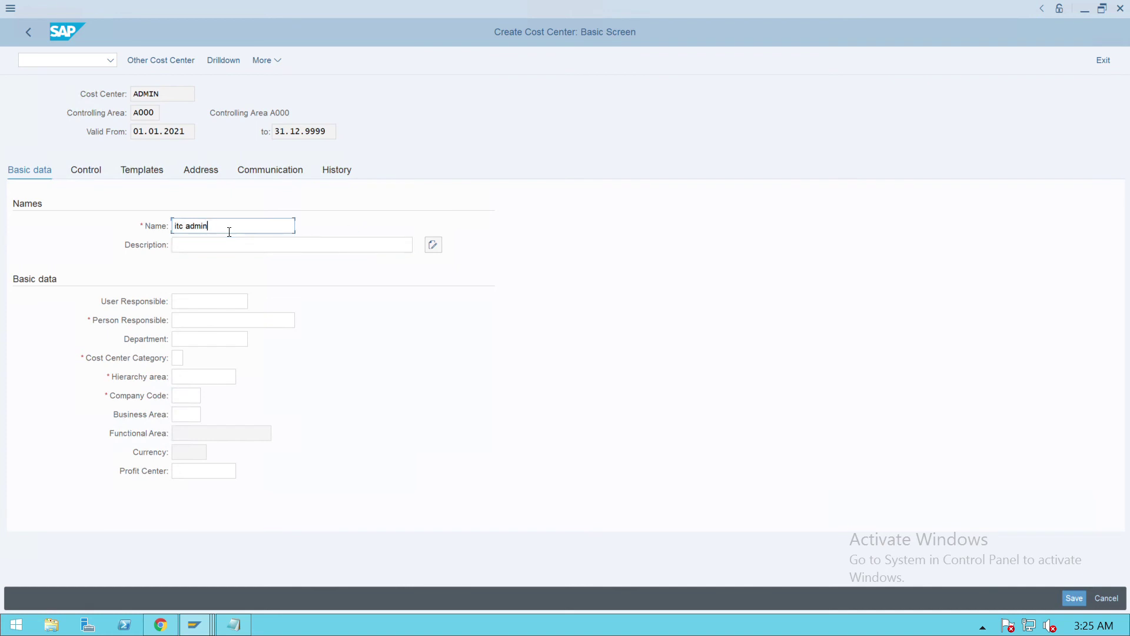
pyautogui.press('BackSpace')
pyautogui.press('BackSpace')
pyautogui.press('BackSpace')
pyautogui.press('BackSpace')
pyautogui.press('BackSpace')
pyautogui.press('BackSpace')
pyautogui.press('BackSpace')
pyautogui.press('BackSpace')
pyautogui.press('BackSpace')
pyautogui.write('p001')
pyautogui.press('Tab')
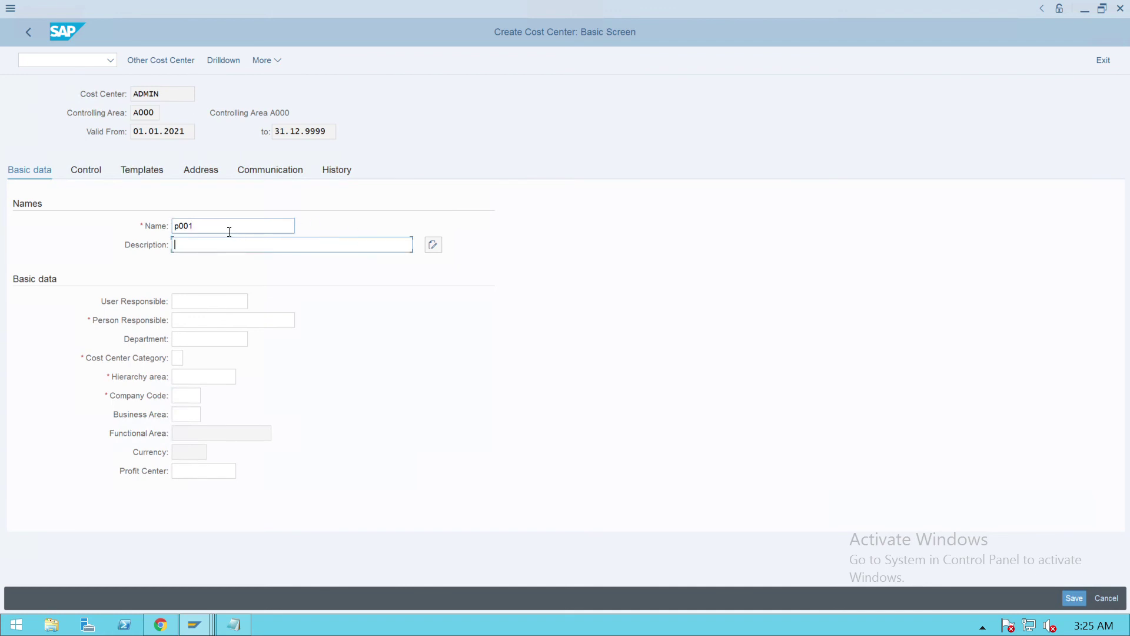
pyautogui.write('p001 admin')
# Set the cost center's person responsible to p001 and its category to *.
pyautogui.click(221, 326)
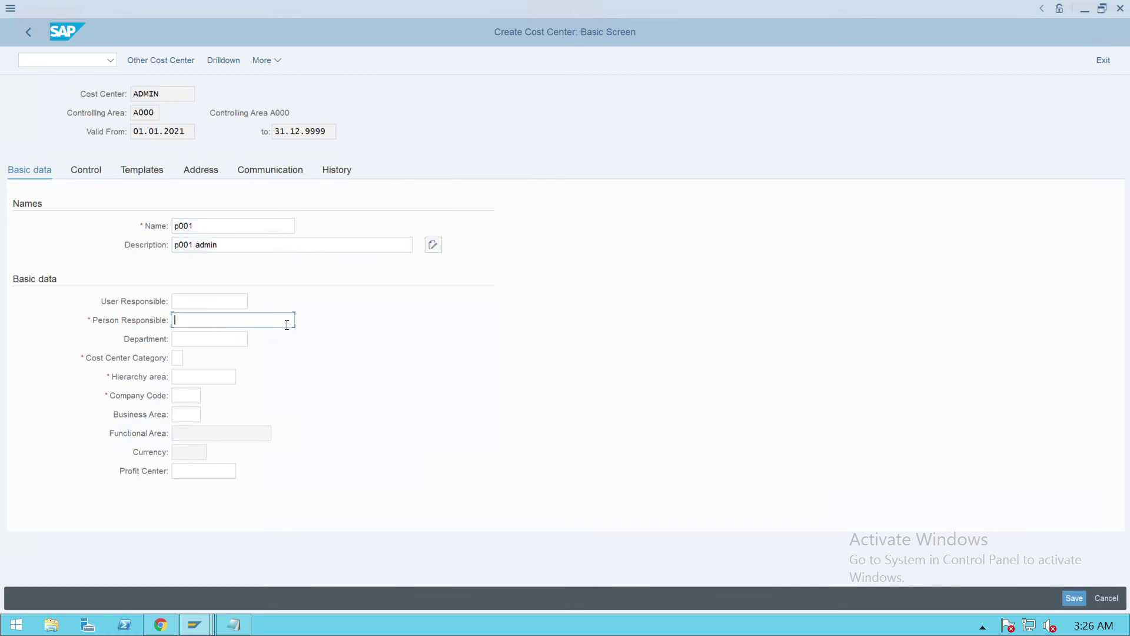
pyautogui.write('p001')
pyautogui.click(177, 357)
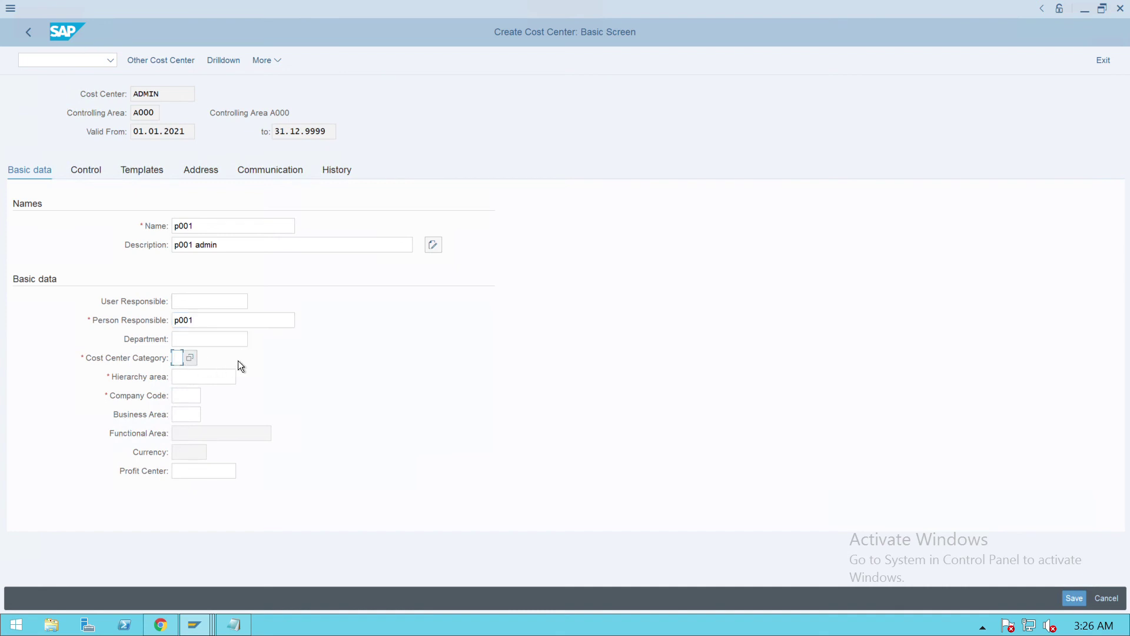
pyautogui.write('*')
pyautogui.press('Tab')
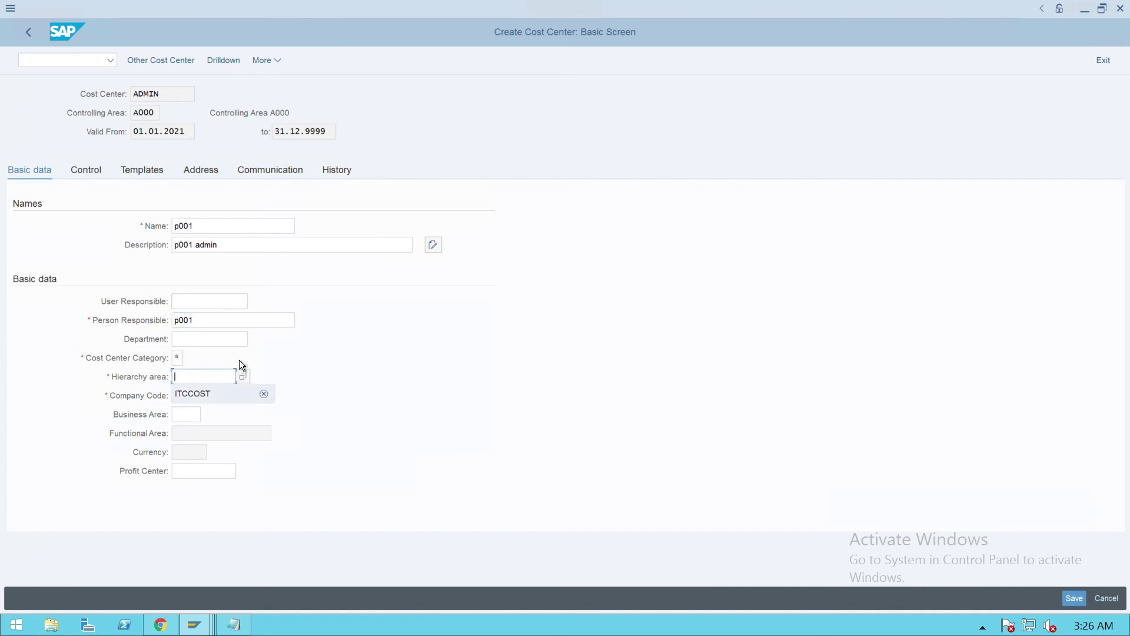
# Look through the available cost center groups and set the hierarchy area to ITCCOST.
pyautogui.click(248, 382)
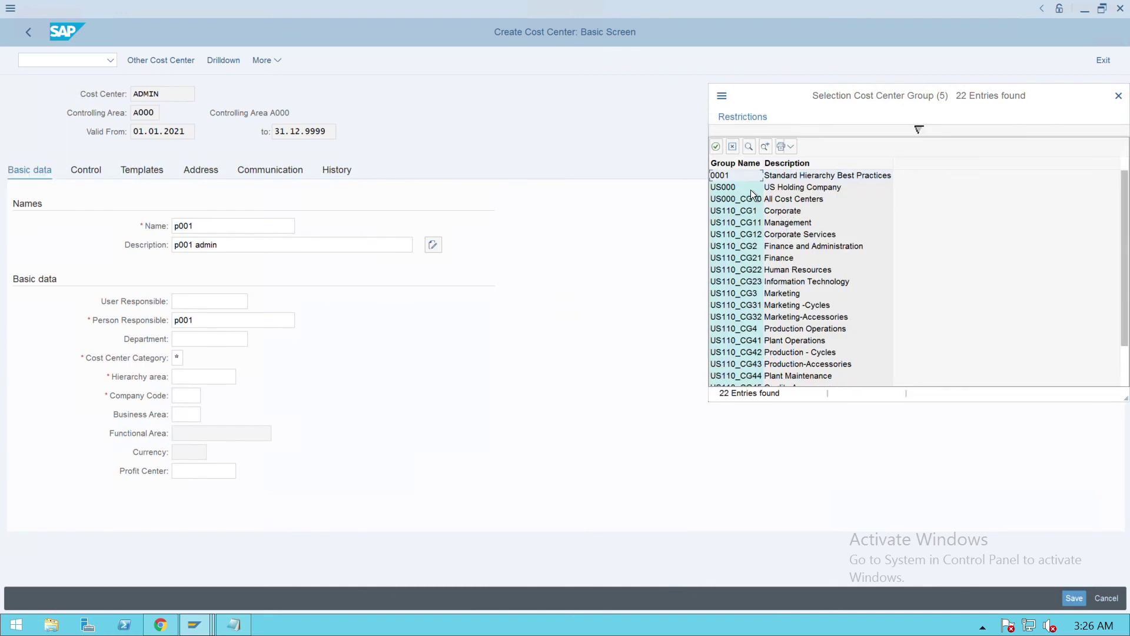
pyautogui.click(1118, 95)
pyautogui.click(210, 377)
pyautogui.write('ITCCOST')
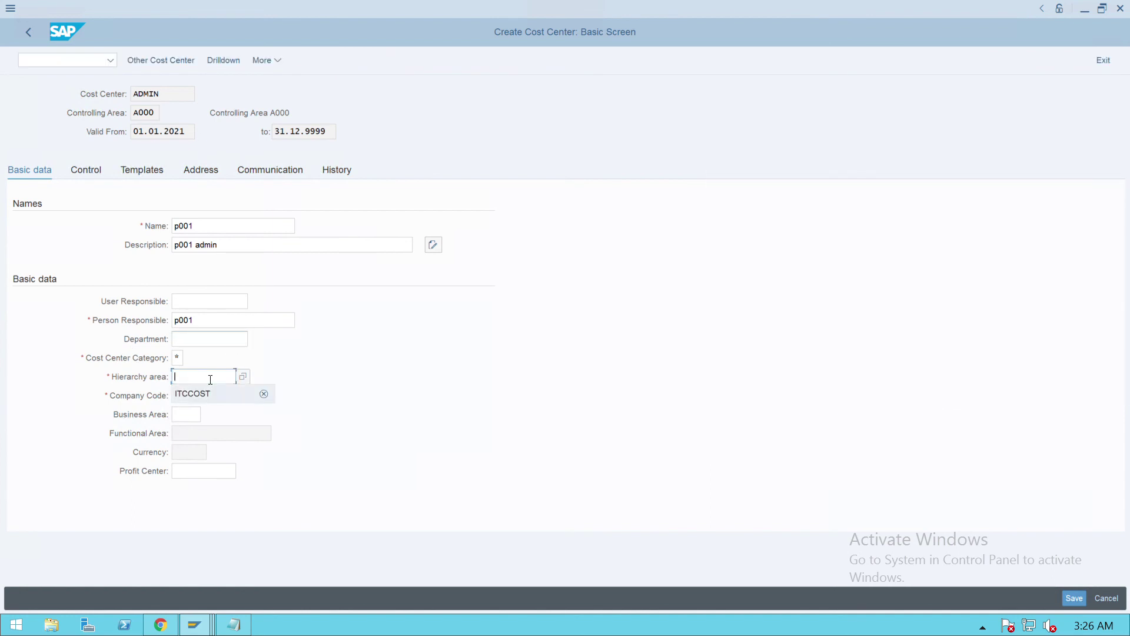
pyautogui.press('Tab')
pyautogui.press('Tab')
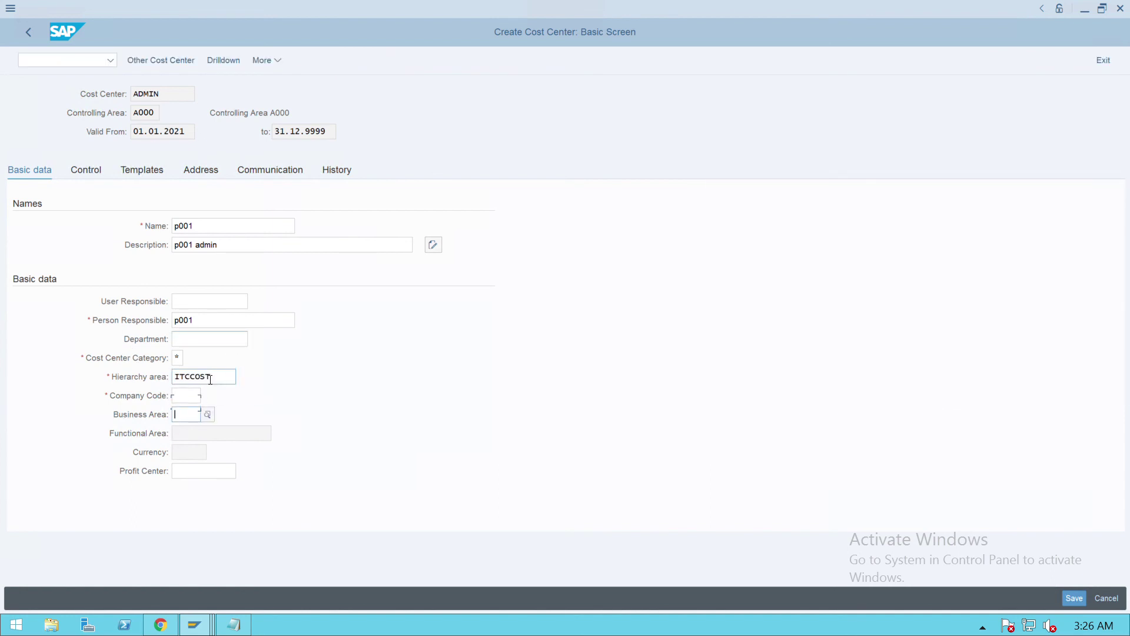
# Try to assign the Admin cost center to company code p001 and validate the entries.
pyautogui.hotkey('shift', 'Tab')
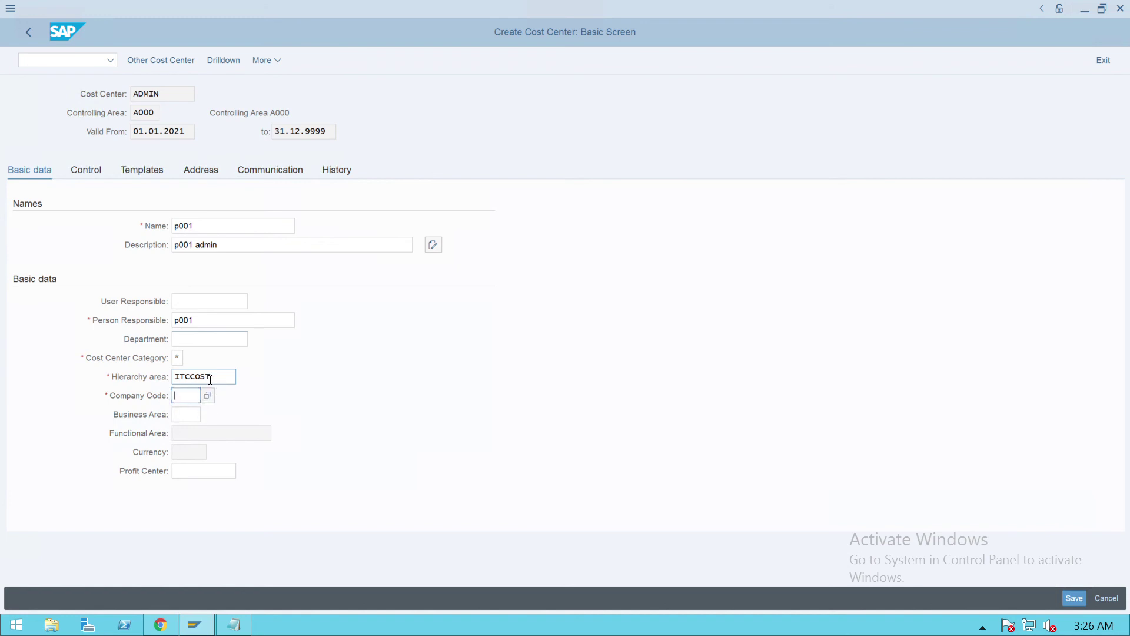
pyautogui.write('p001')
pyautogui.press('Tab')
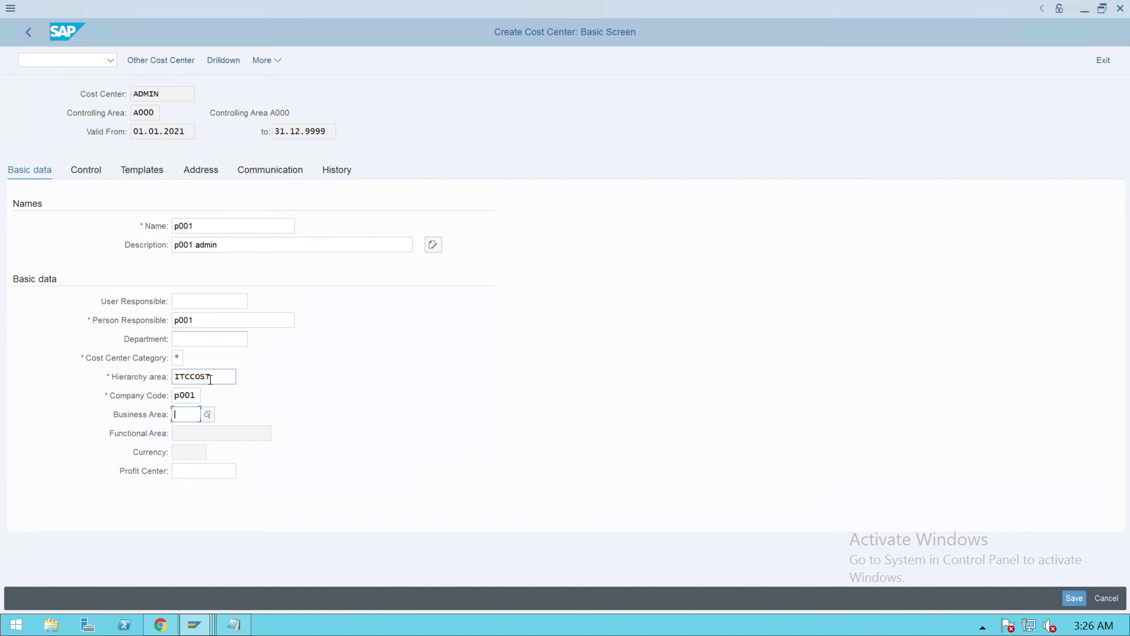
pyautogui.press('Return')
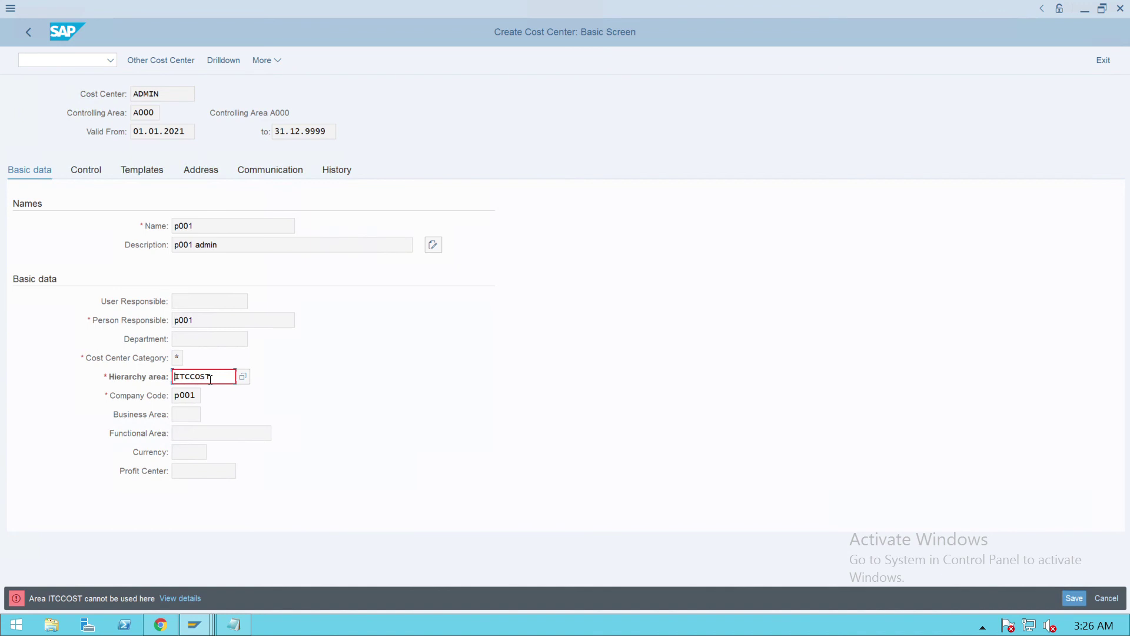
# Replace the cost center's hierarchy area with group 0001, Standard Hierarchy Best Practices, and try to validate the entries again.
pyautogui.press('Delete')
pyautogui.press('Delete')
pyautogui.press('Delete')
pyautogui.press('Delete')
pyautogui.press('Delete')
pyautogui.press('Delete')
pyautogui.press('Delete')
pyautogui.press('F4')
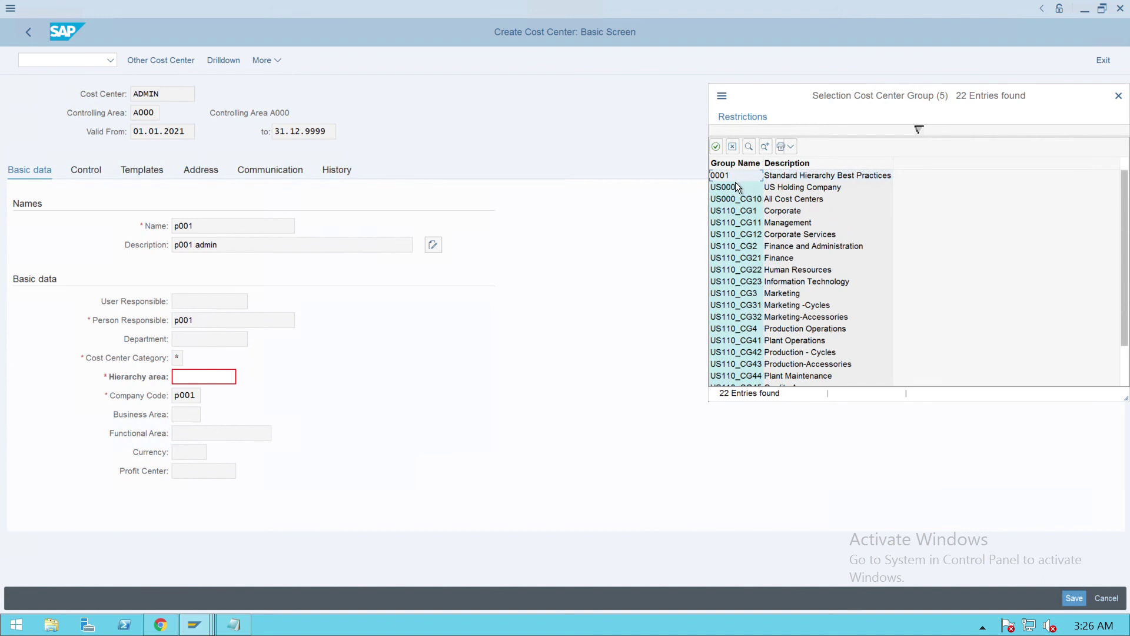
pyautogui.press('Return')
pyautogui.press('Return')
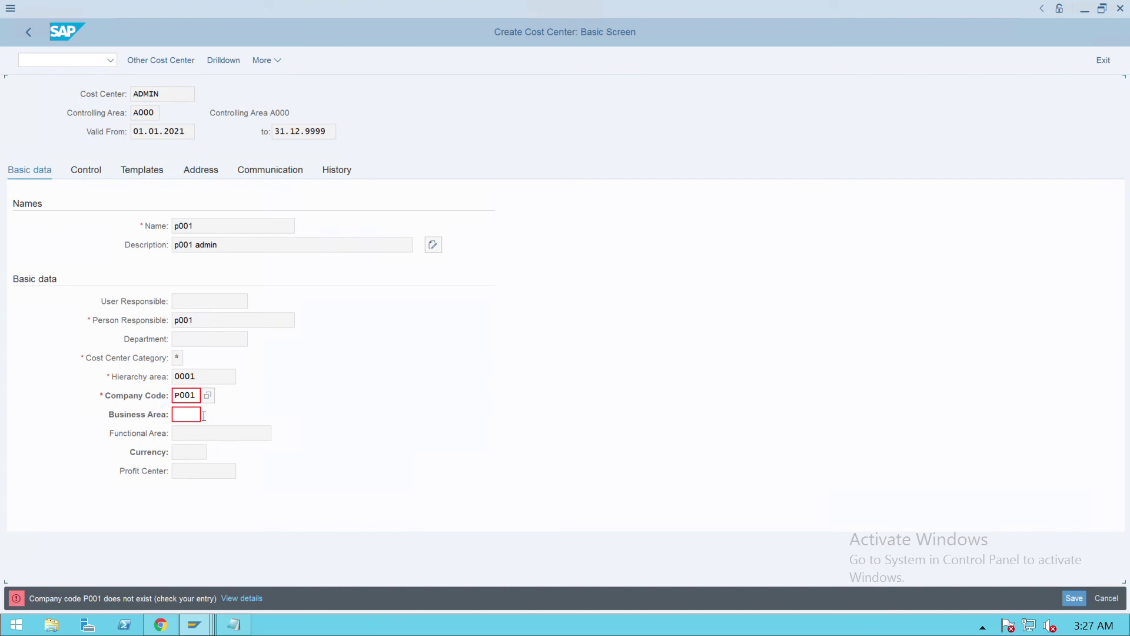
# Abandon the unsaved cost center and restart cost center creation with transaction KS01.
pyautogui.click(74, 67)
pyautogui.write('/n')
pyautogui.press('Return')
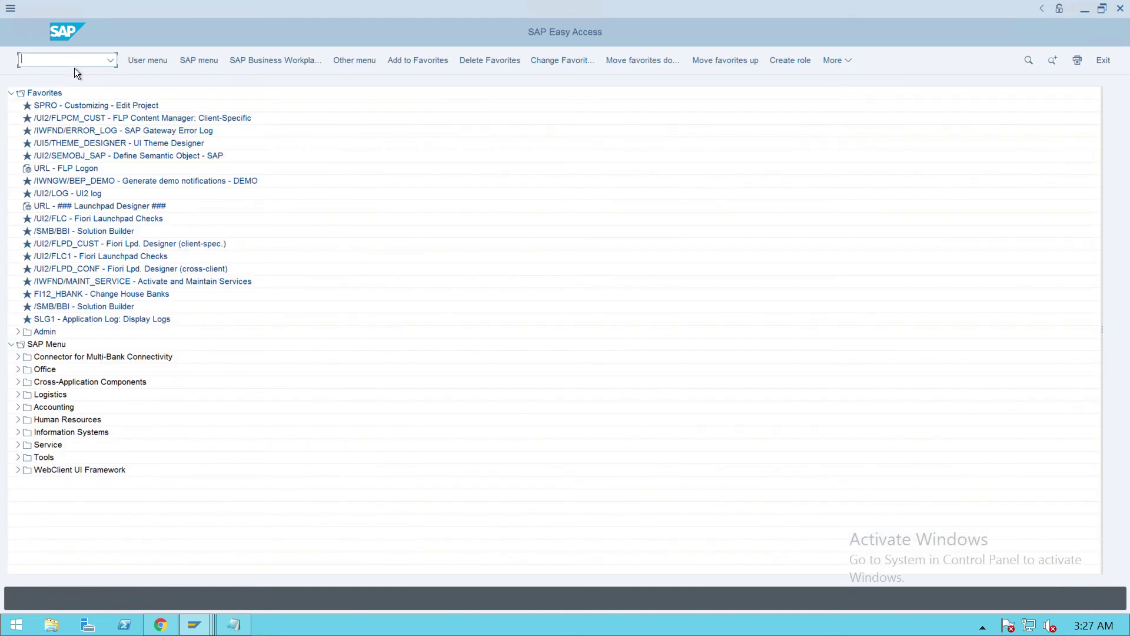
pyautogui.write('ka')
pyautogui.press('BackSpace')
pyautogui.write('s01')
pyautogui.press('Return')
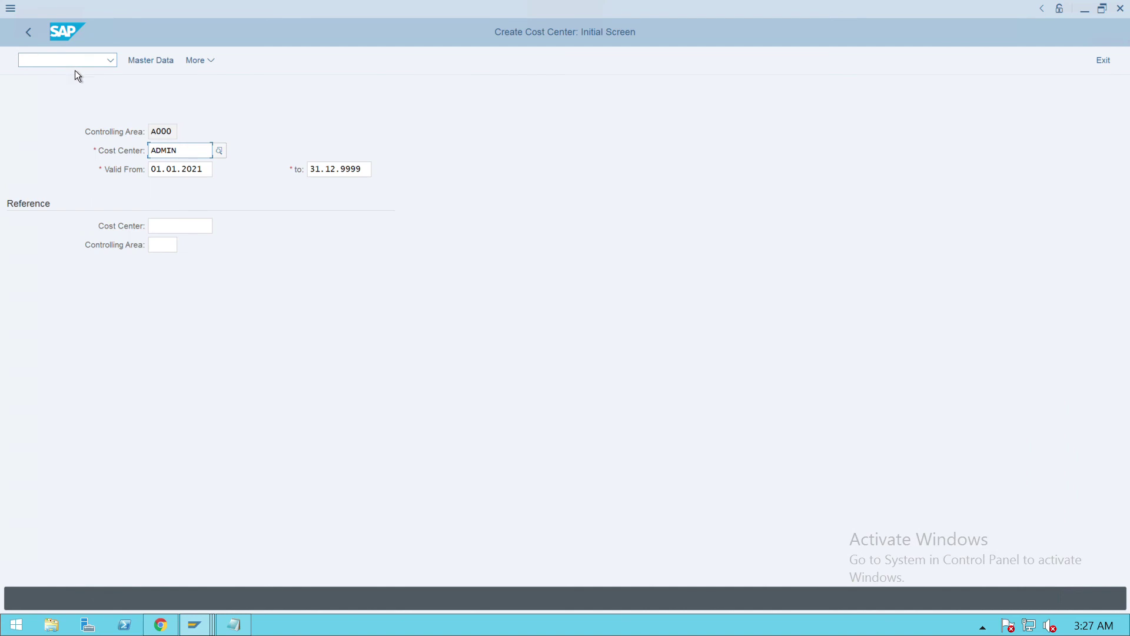
# Look through the available controlling areas and set the controlling area for the new cost center to ITC.
pyautogui.click(209, 64)
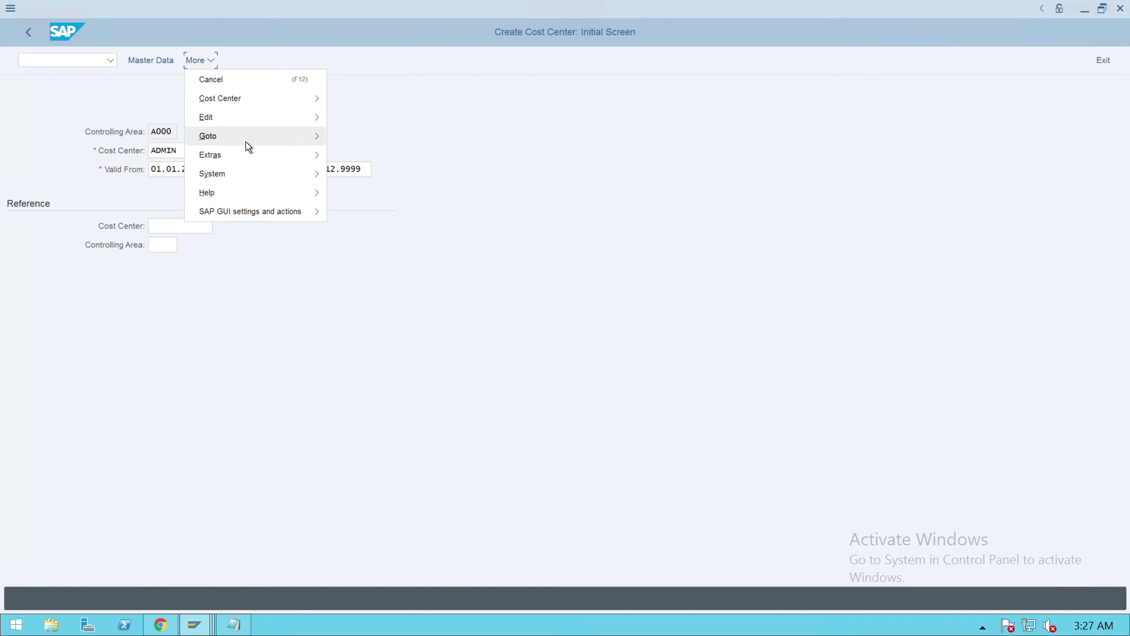
pyautogui.moveTo(242, 157)
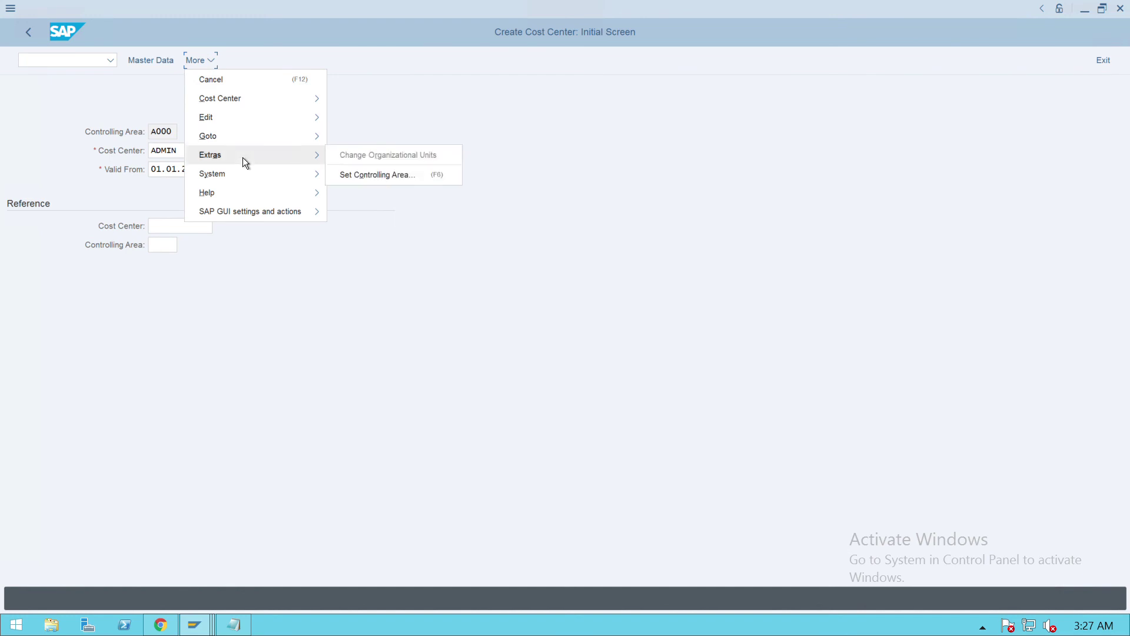
pyautogui.click(369, 180)
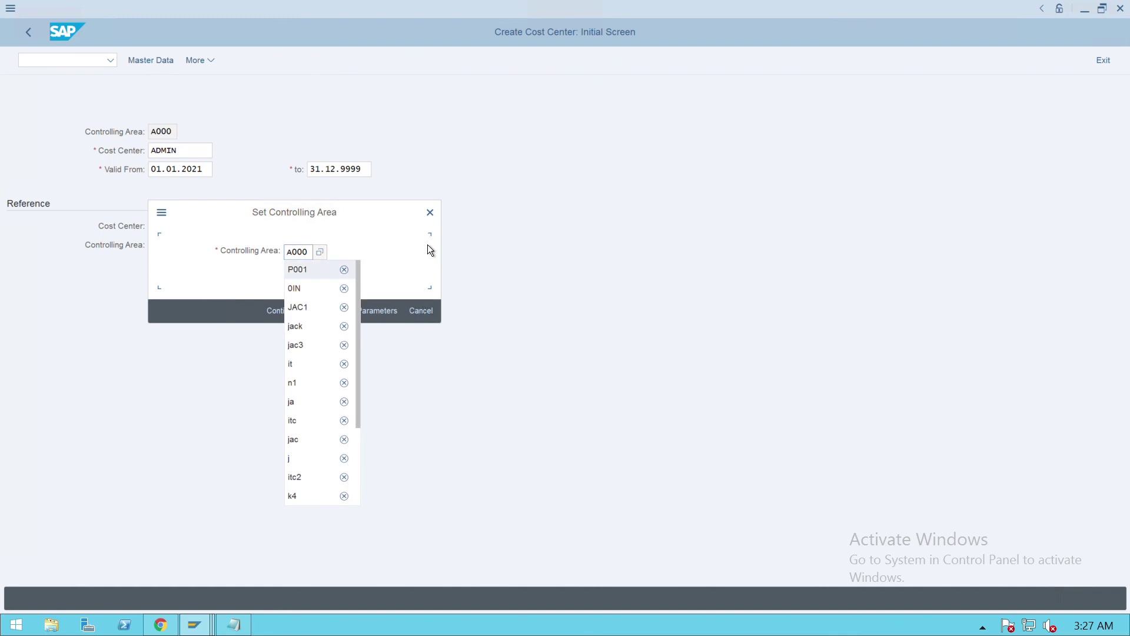
pyautogui.press('Down')
pyautogui.press('Down')
pyautogui.press('Down')
pyautogui.press('Down')
pyautogui.press('Down')
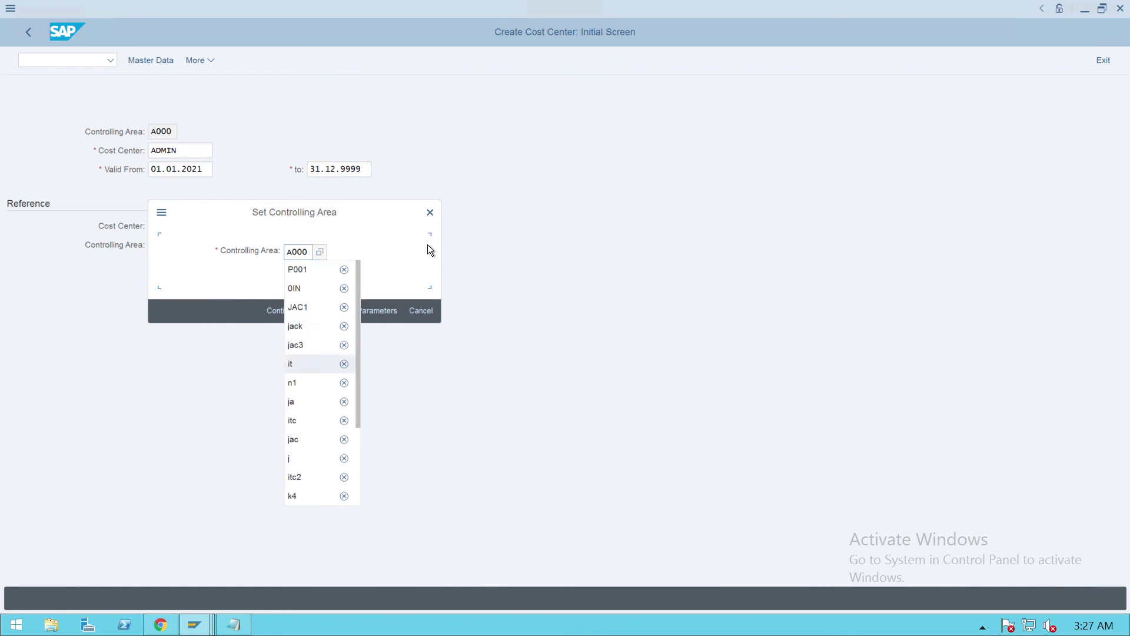
pyautogui.click(323, 256)
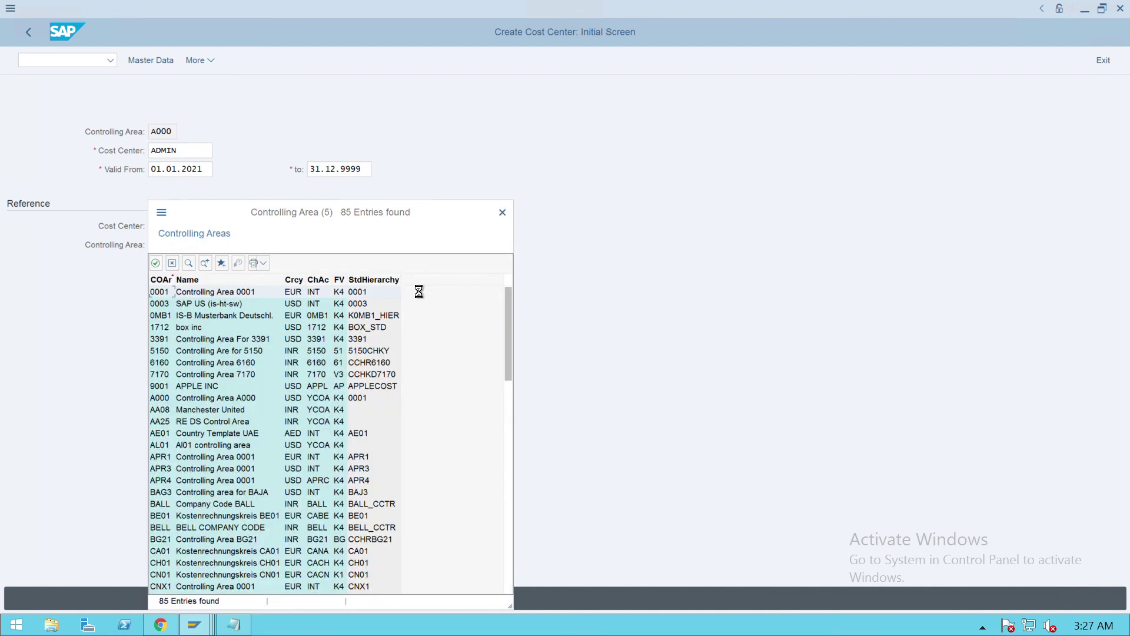
pyautogui.scroll(-7, 412, 387)
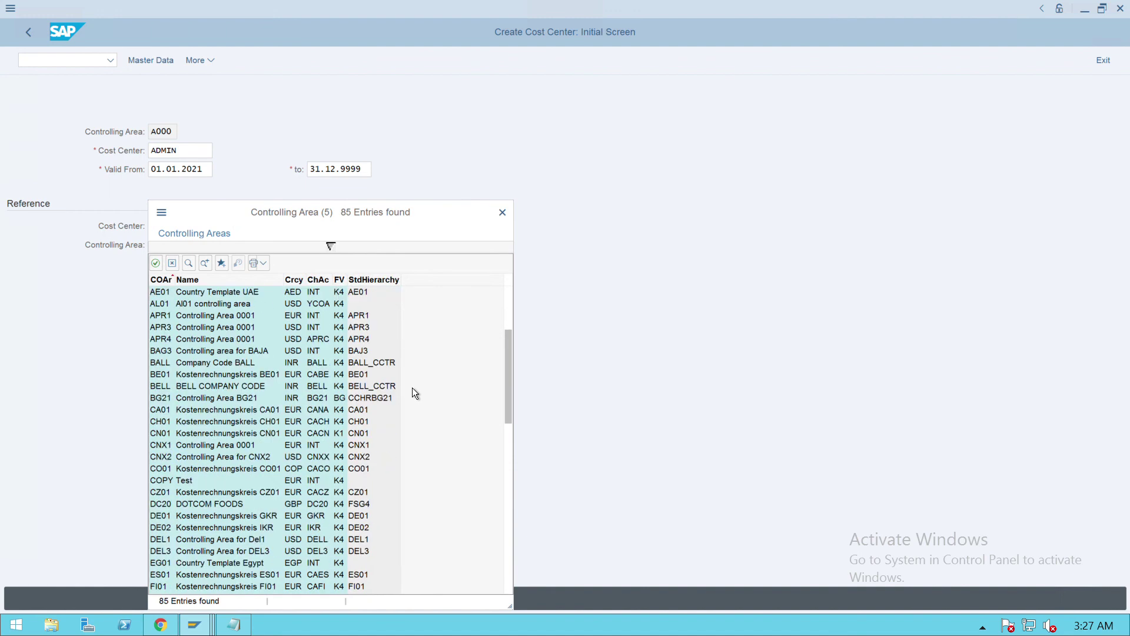
pyautogui.scroll(-5, 412, 387)
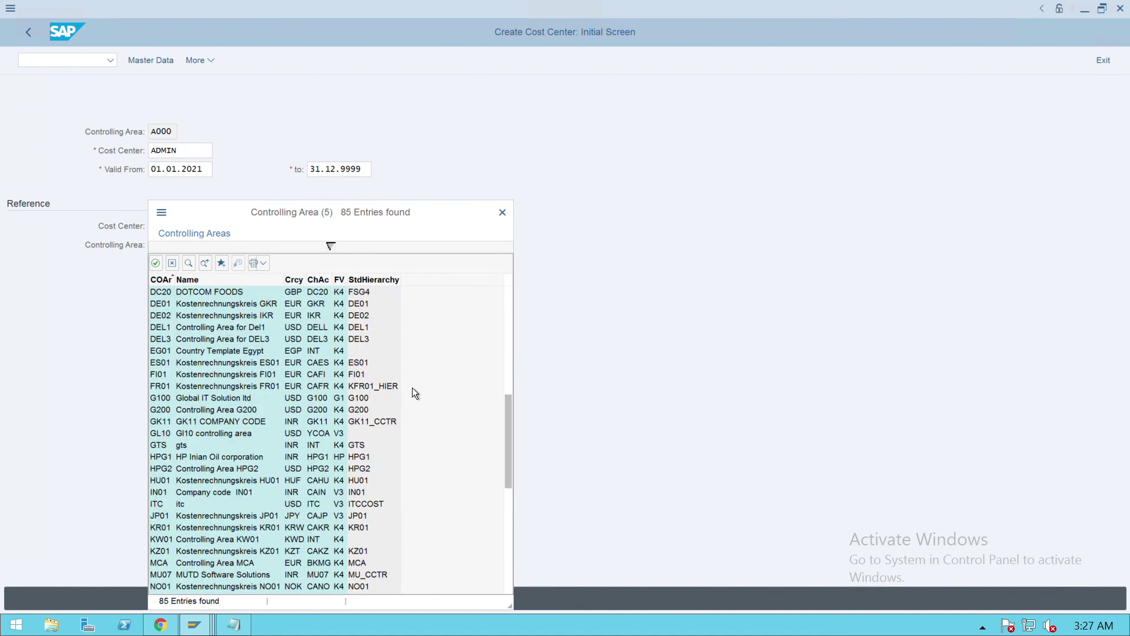
pyautogui.doubleClick(176, 435)
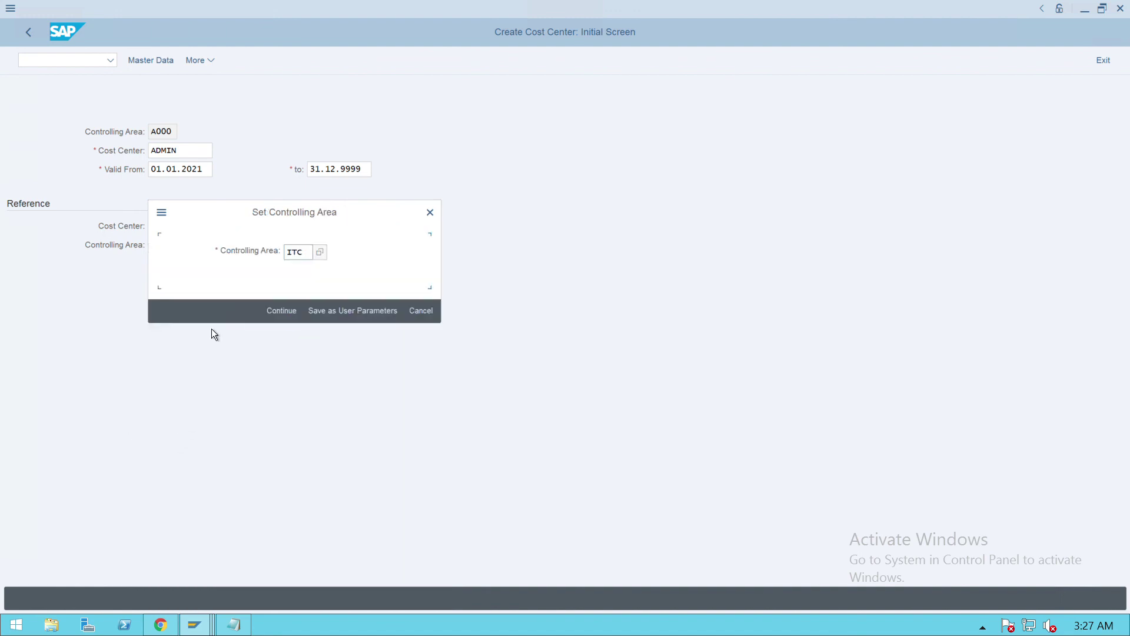
pyautogui.click(290, 315)
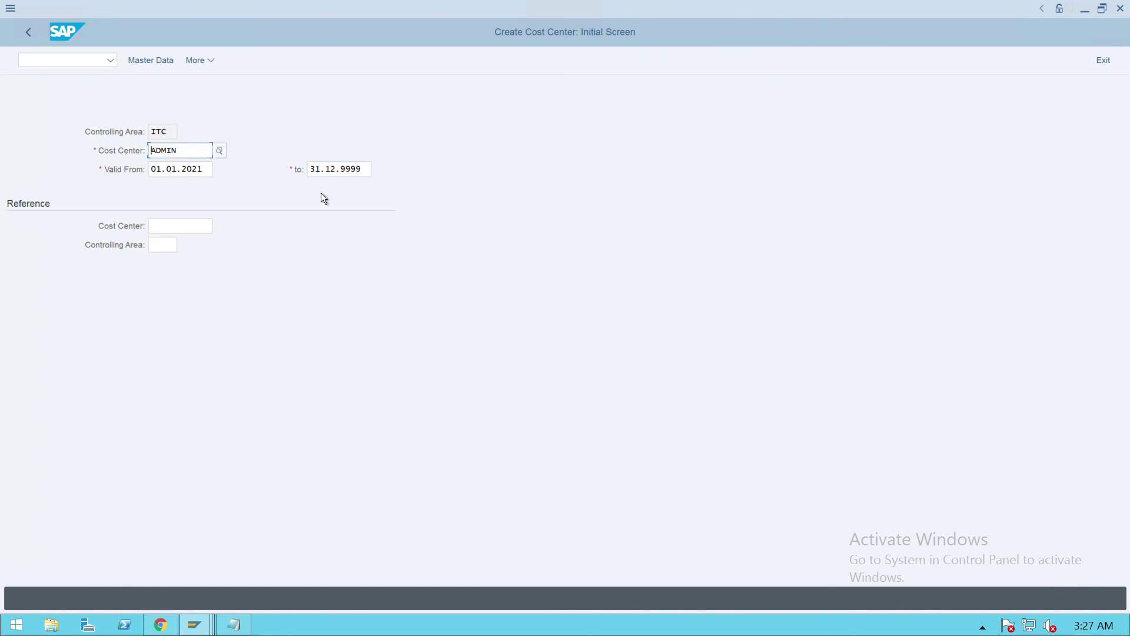
# Set the new cost center's ID to ADMIN01, valid from 01.01.2021, and proceed to its basic data.
pyautogui.press('Tab')
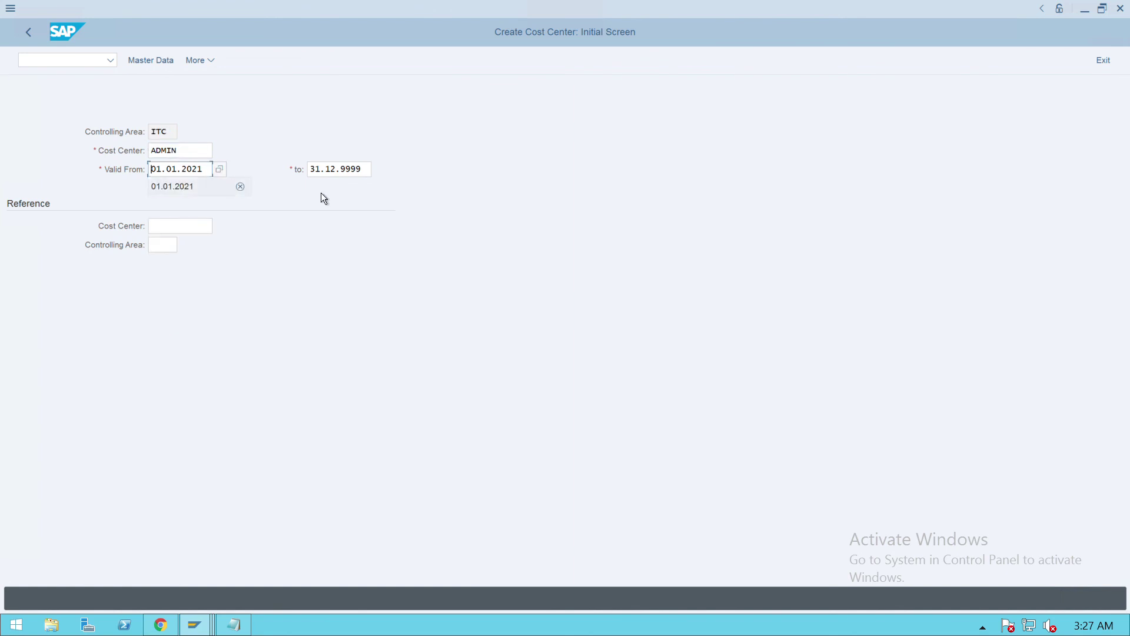
pyautogui.press('Return')
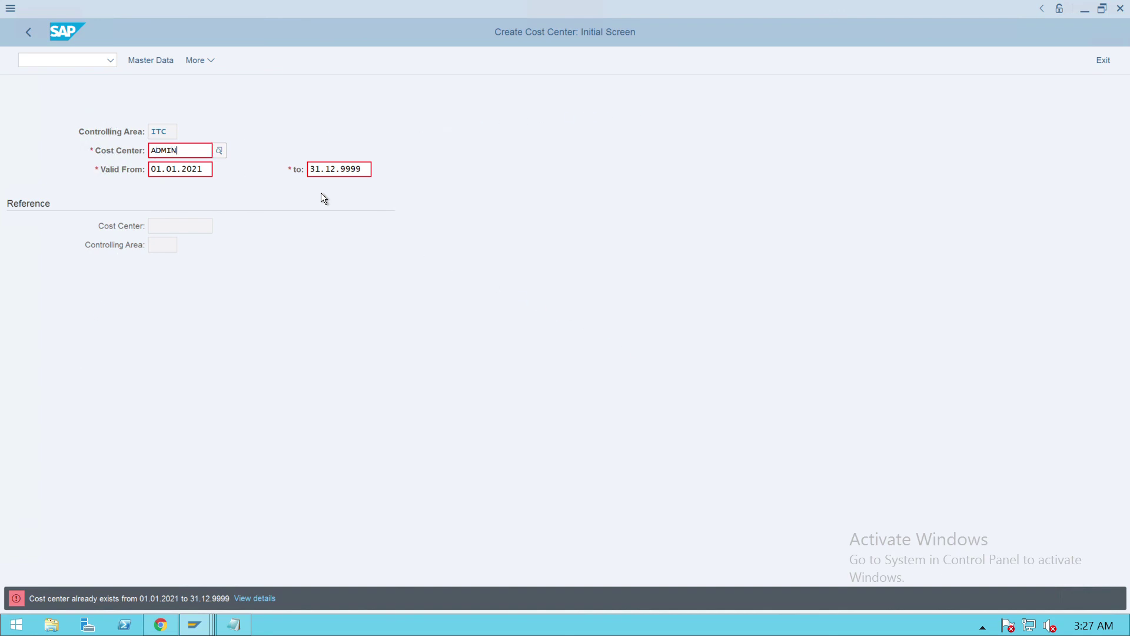
pyautogui.press('Return')
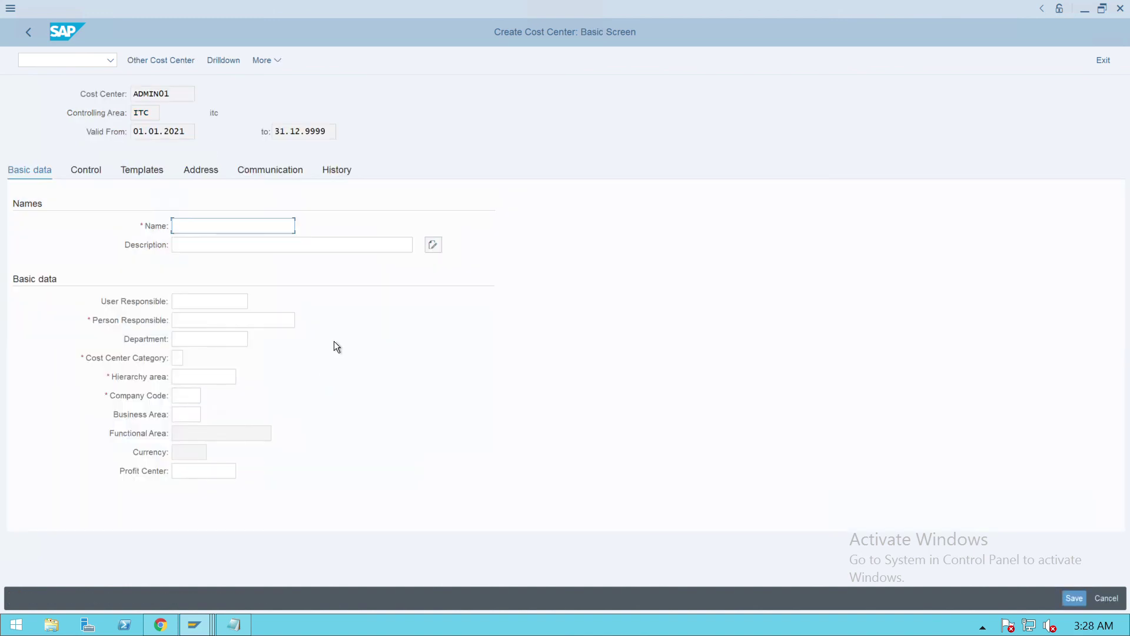
# Name cost center ADMIN01 p001 and describe it as p001 admin.
pyautogui.write('p')
pyautogui.press('Down')
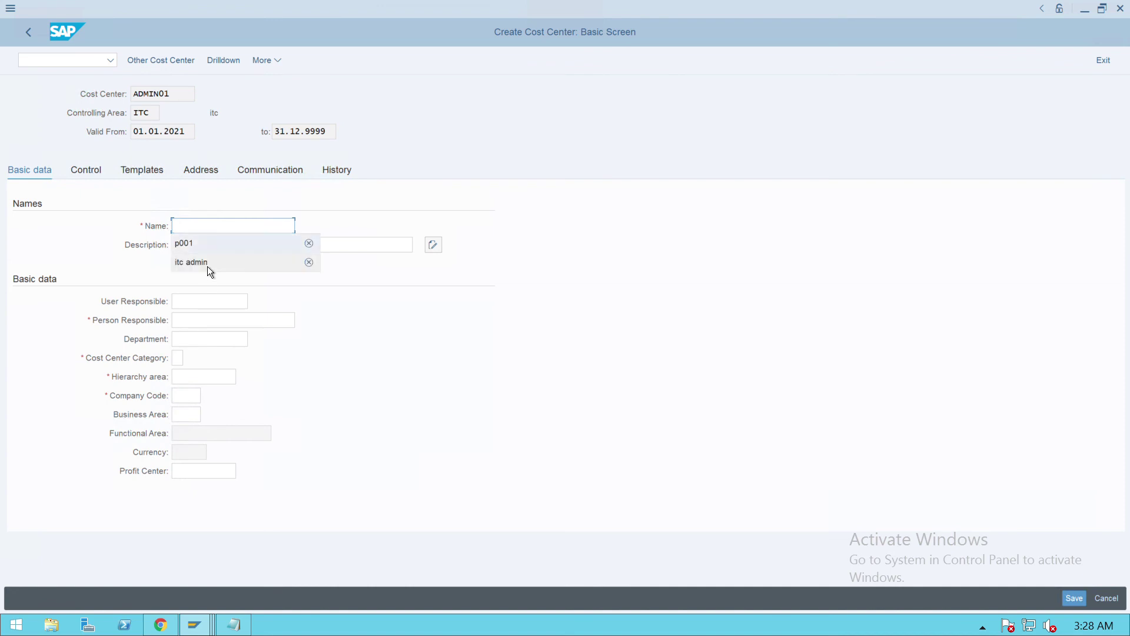
pyautogui.press('Tab')
pyautogui.write('p')
pyautogui.press('Down')
pyautogui.press('Tab')
# Set the person responsible for cost center ADMIN01 to p001 and its category to *.
pyautogui.press('Tab')
pyautogui.press('Tab')
pyautogui.press('Tab')
pyautogui.hotkey('shift', 'Tab')
pyautogui.write('p')
pyautogui.press('Down')
pyautogui.press('Tab')
pyautogui.press('Tab')
pyautogui.write('*')
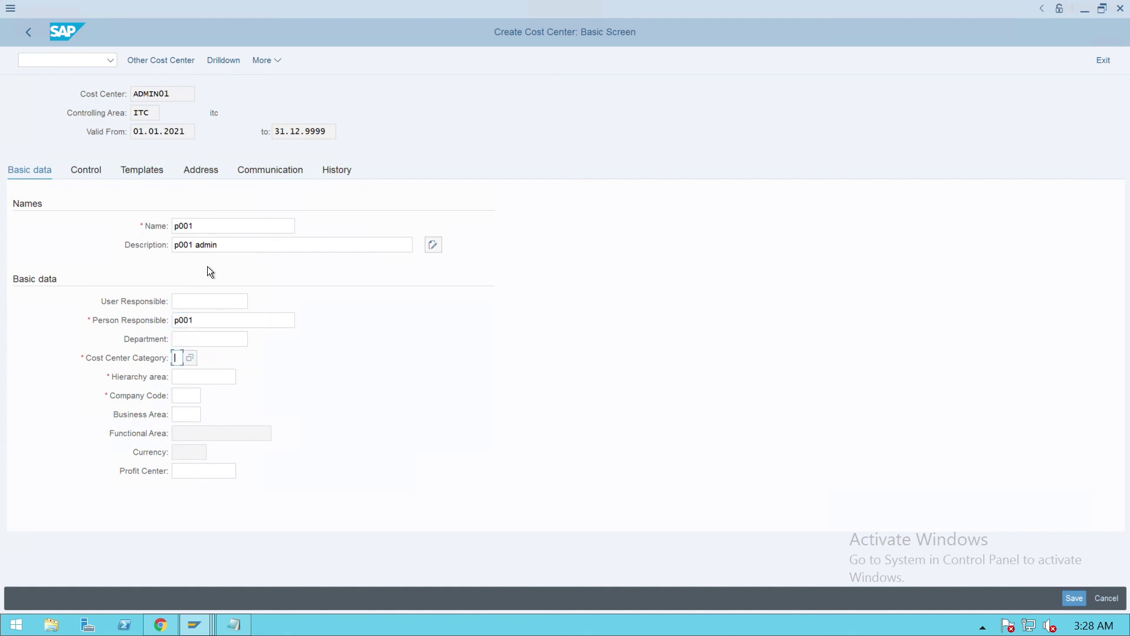
# Set the hierarchy area of cost center ADMIN01 to ITCCOST and its company code to p001.
pyautogui.press('Tab')
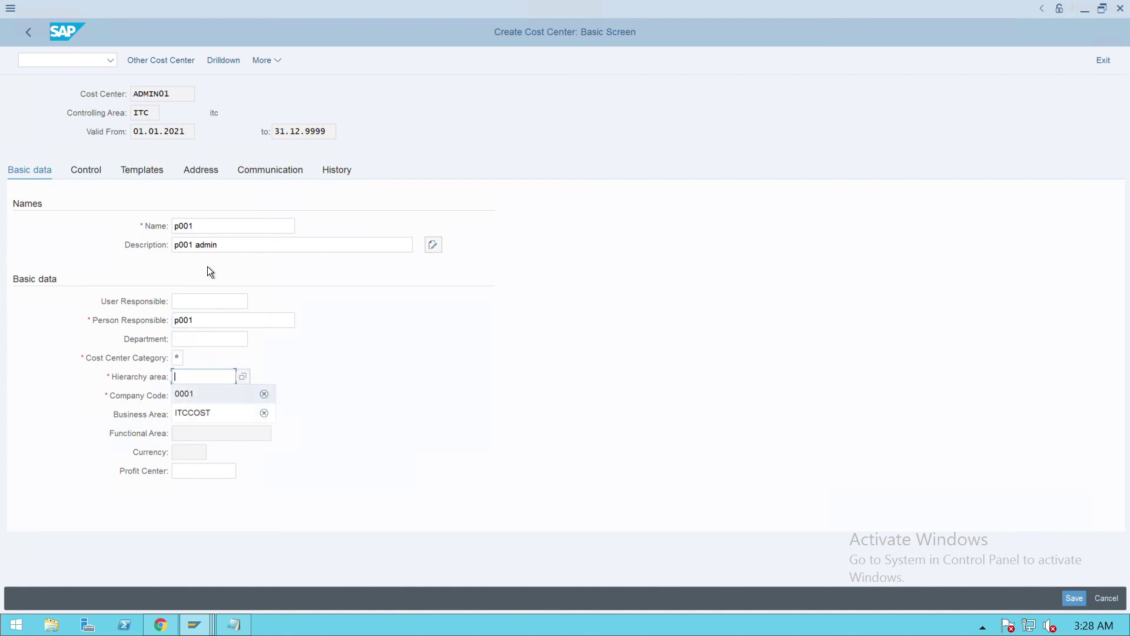
pyautogui.press('Down')
pyautogui.press('Tab')
pyautogui.write('p')
pyautogui.press('Down')
pyautogui.press('Tab')
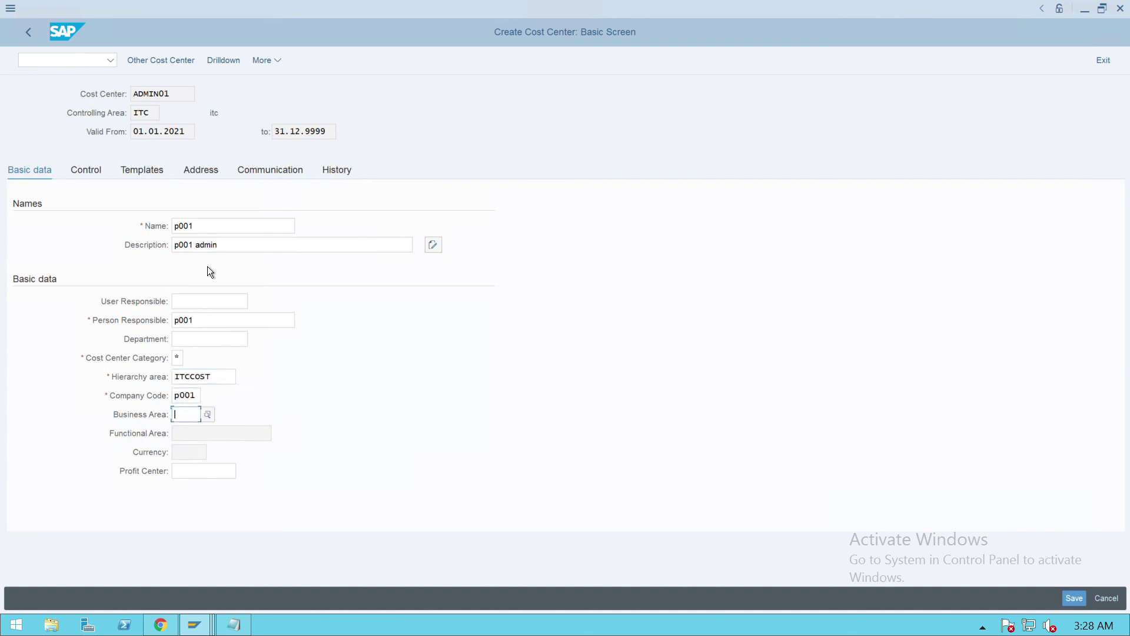
# Assign profit center hotels to cost center ADMIN01 and validate the entries.
pyautogui.press('Tab')
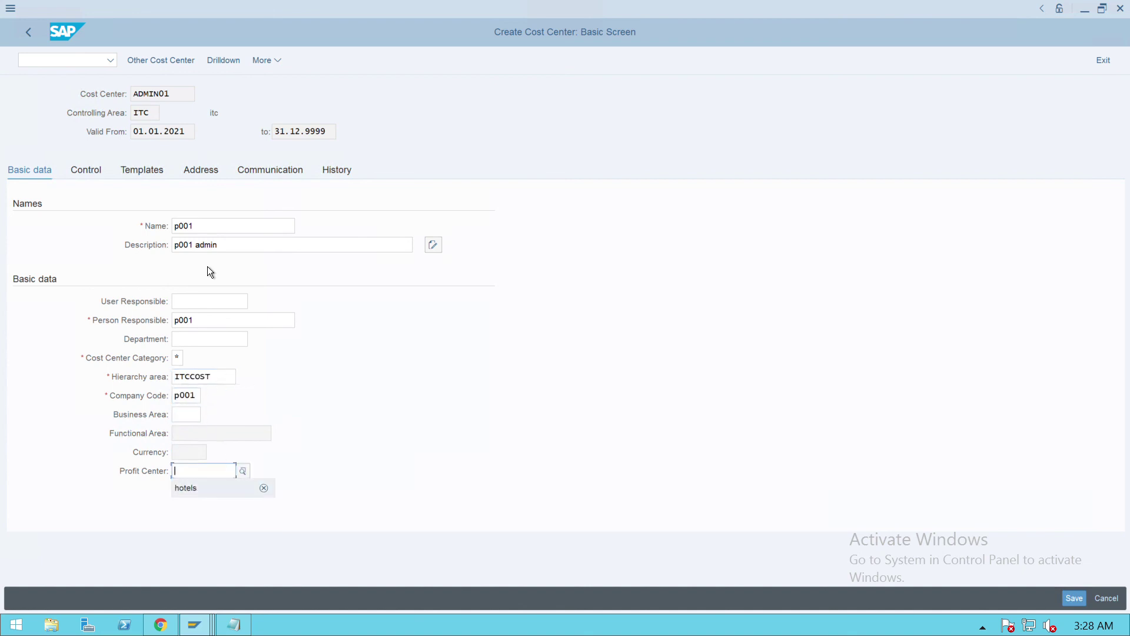
pyautogui.press('Down')
pyautogui.press('Return')
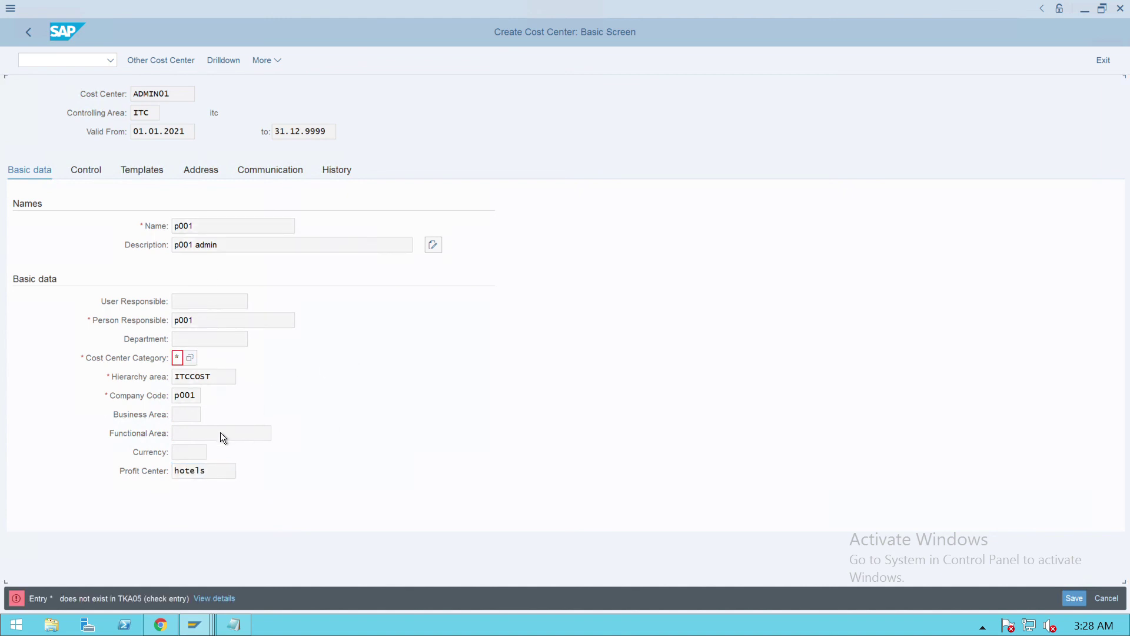
# Change the cost center category to W, Administration, and save cost center ADMIN01.
pyautogui.press('F4')
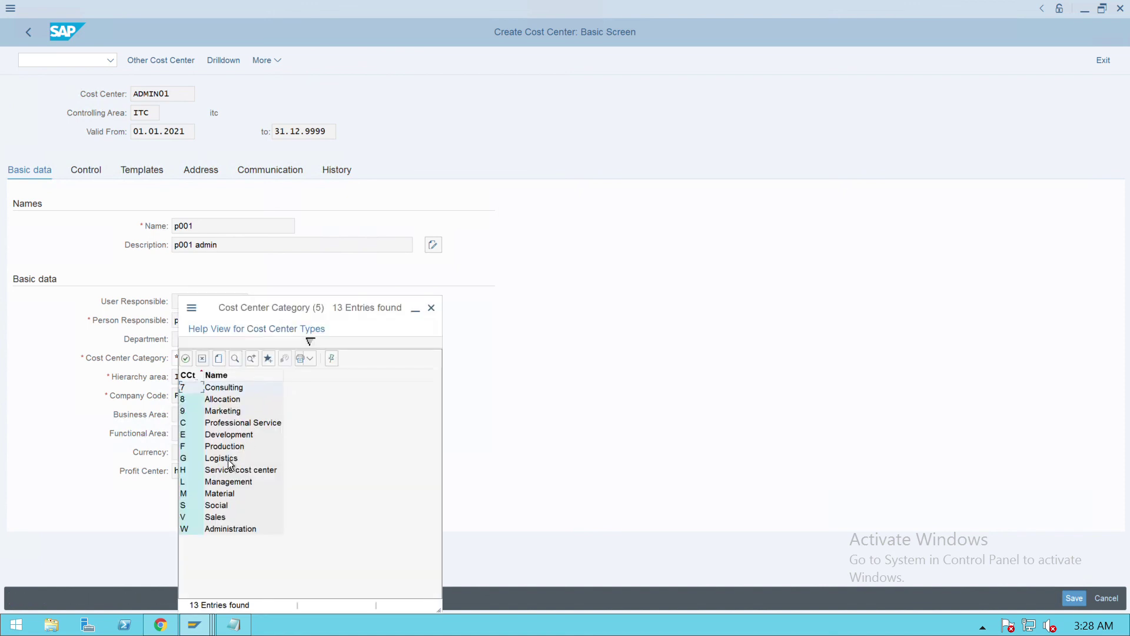
pyautogui.click(225, 537)
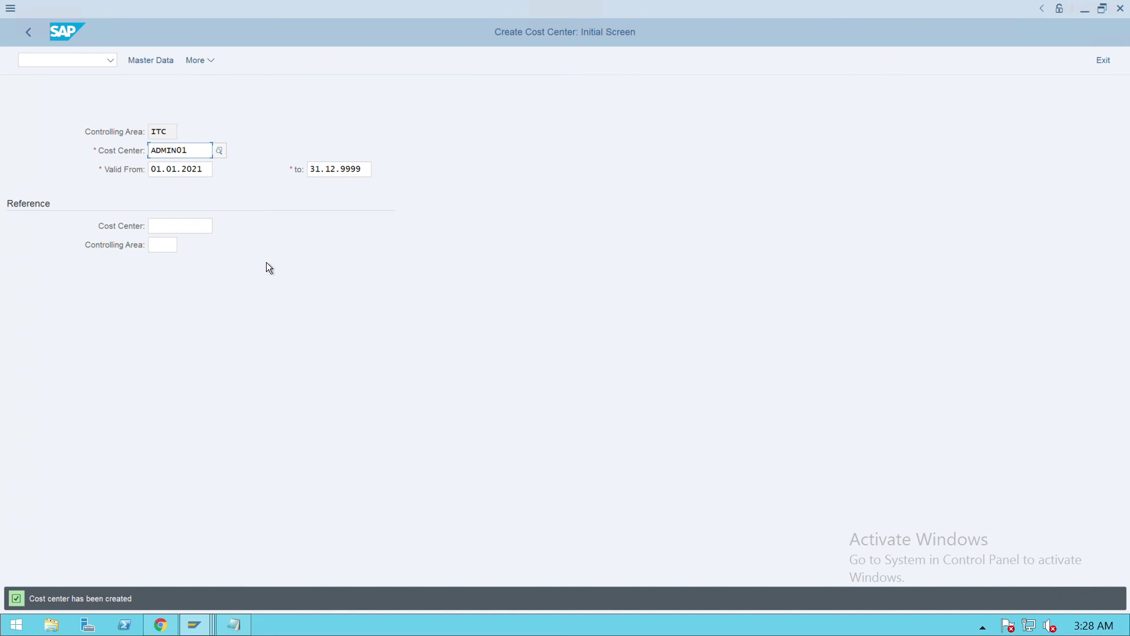
pyautogui.click(67, 60)
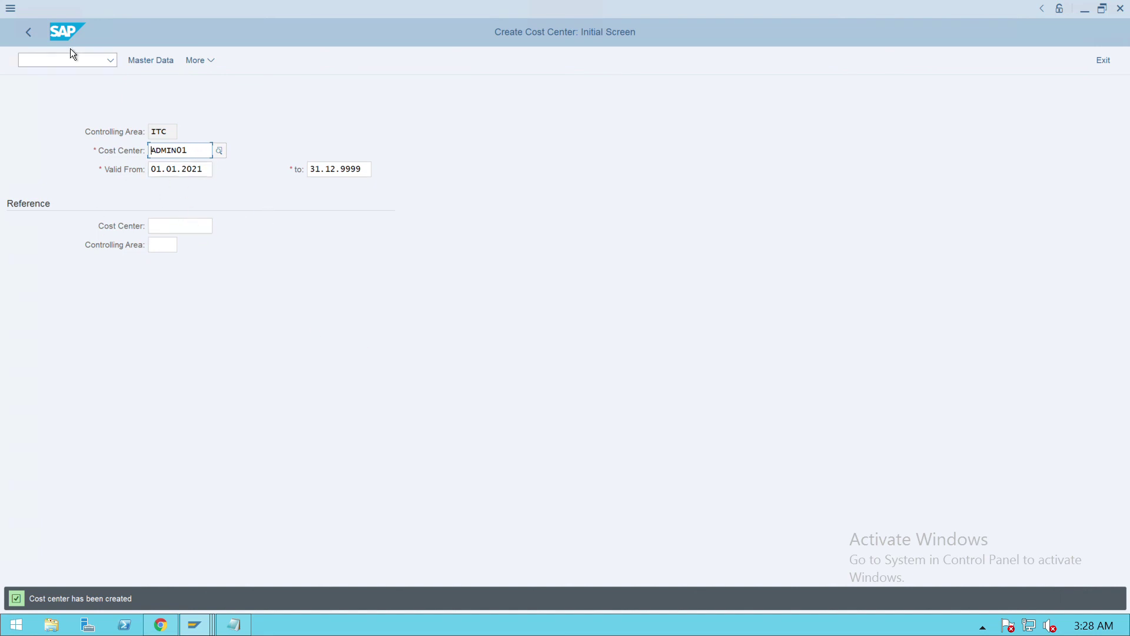